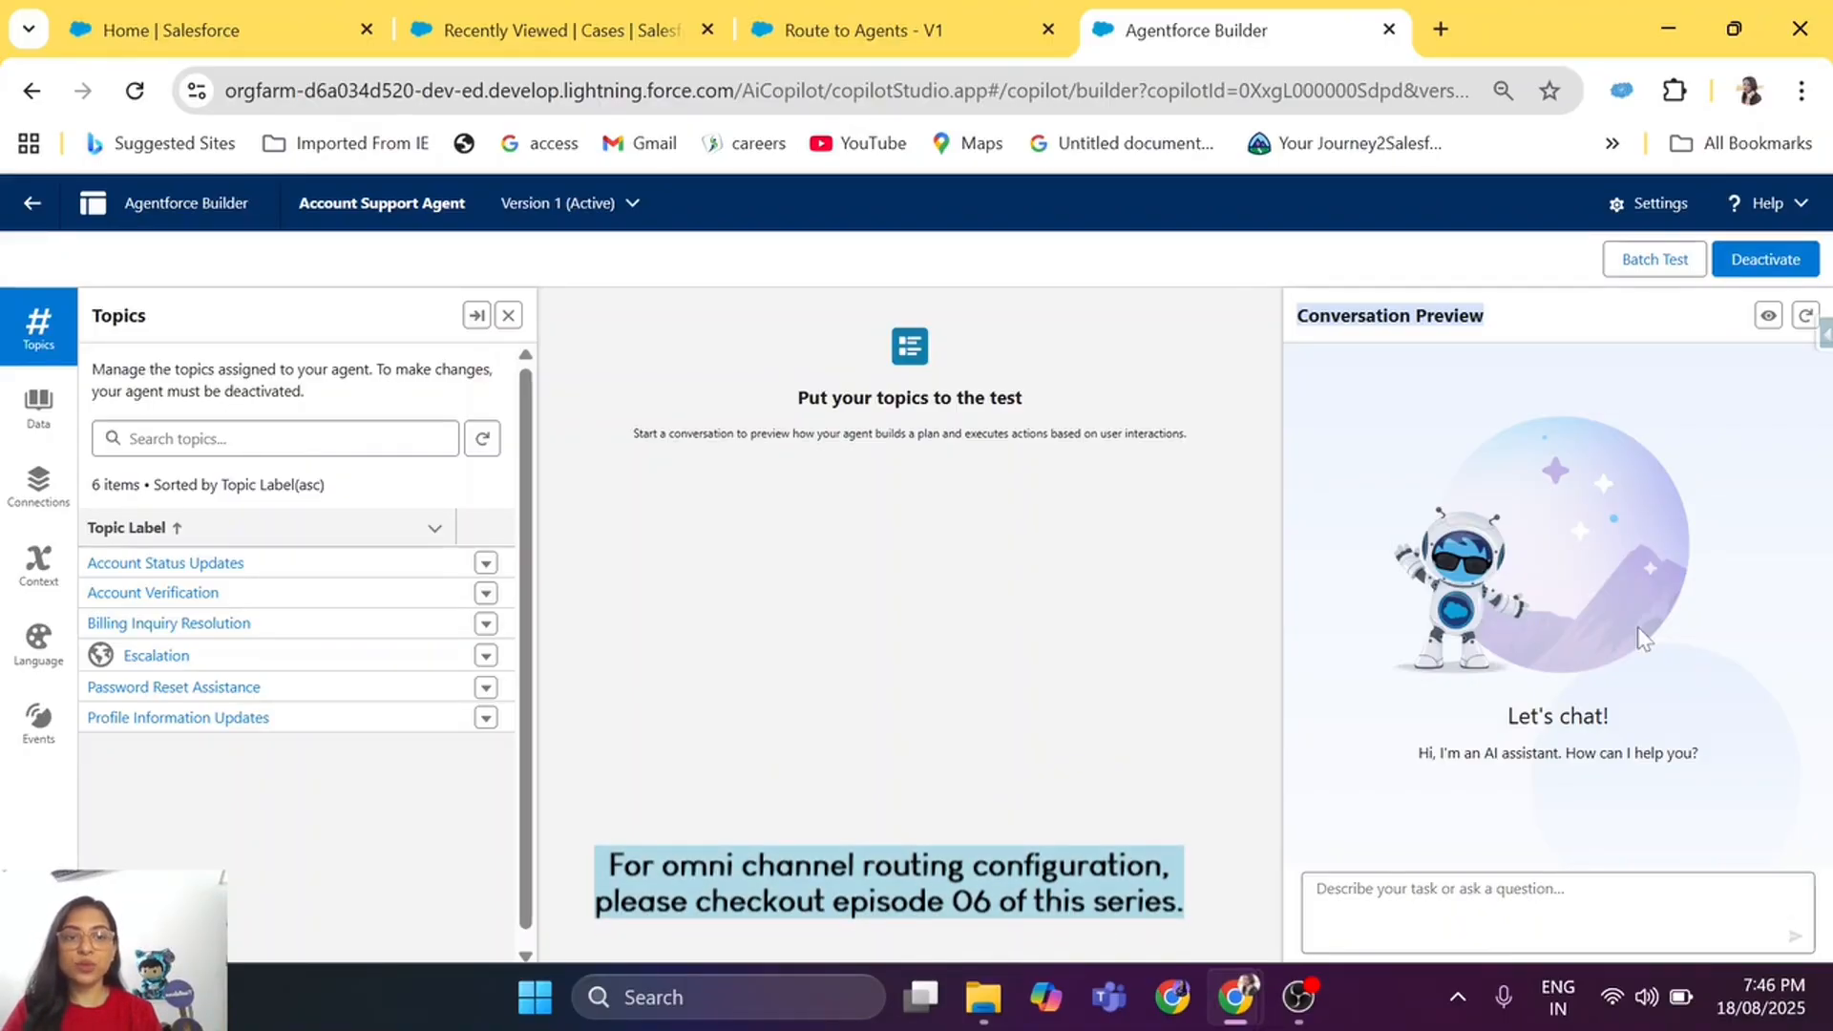
pyautogui.click(1539, 333)
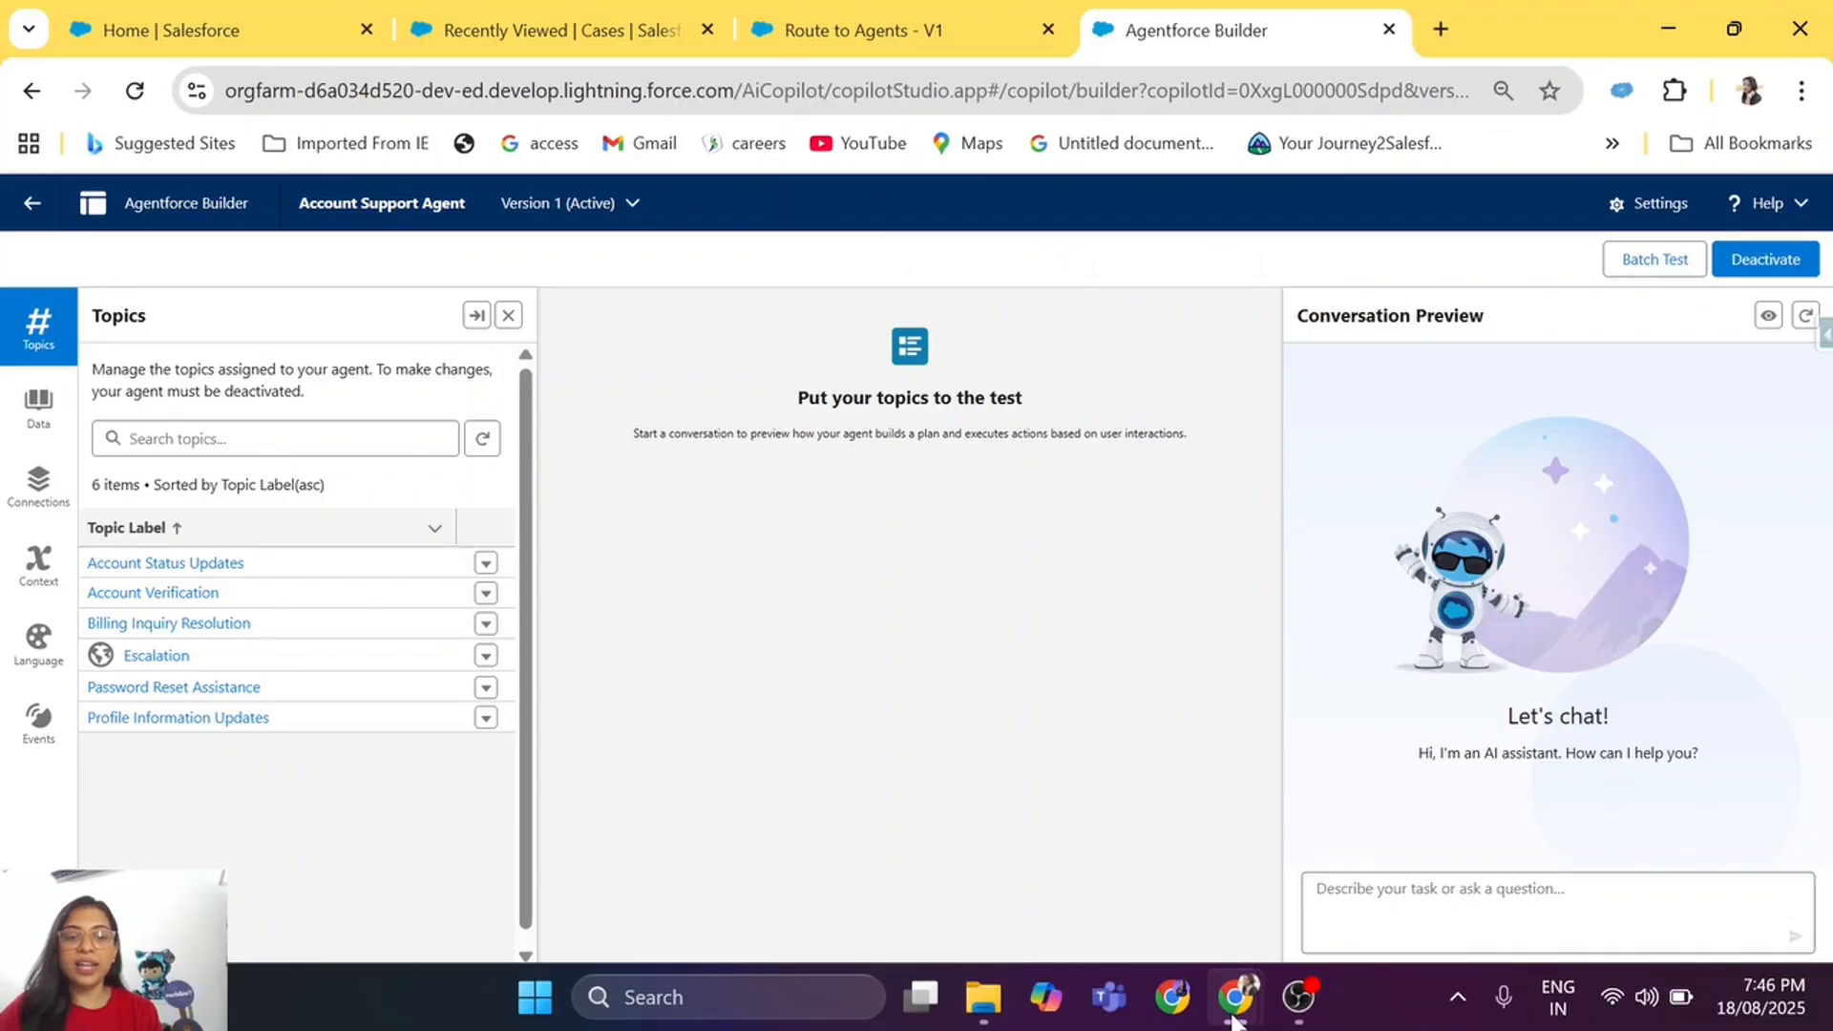
pyautogui.moveTo(1235, 997)
pyautogui.click(1041, 855)
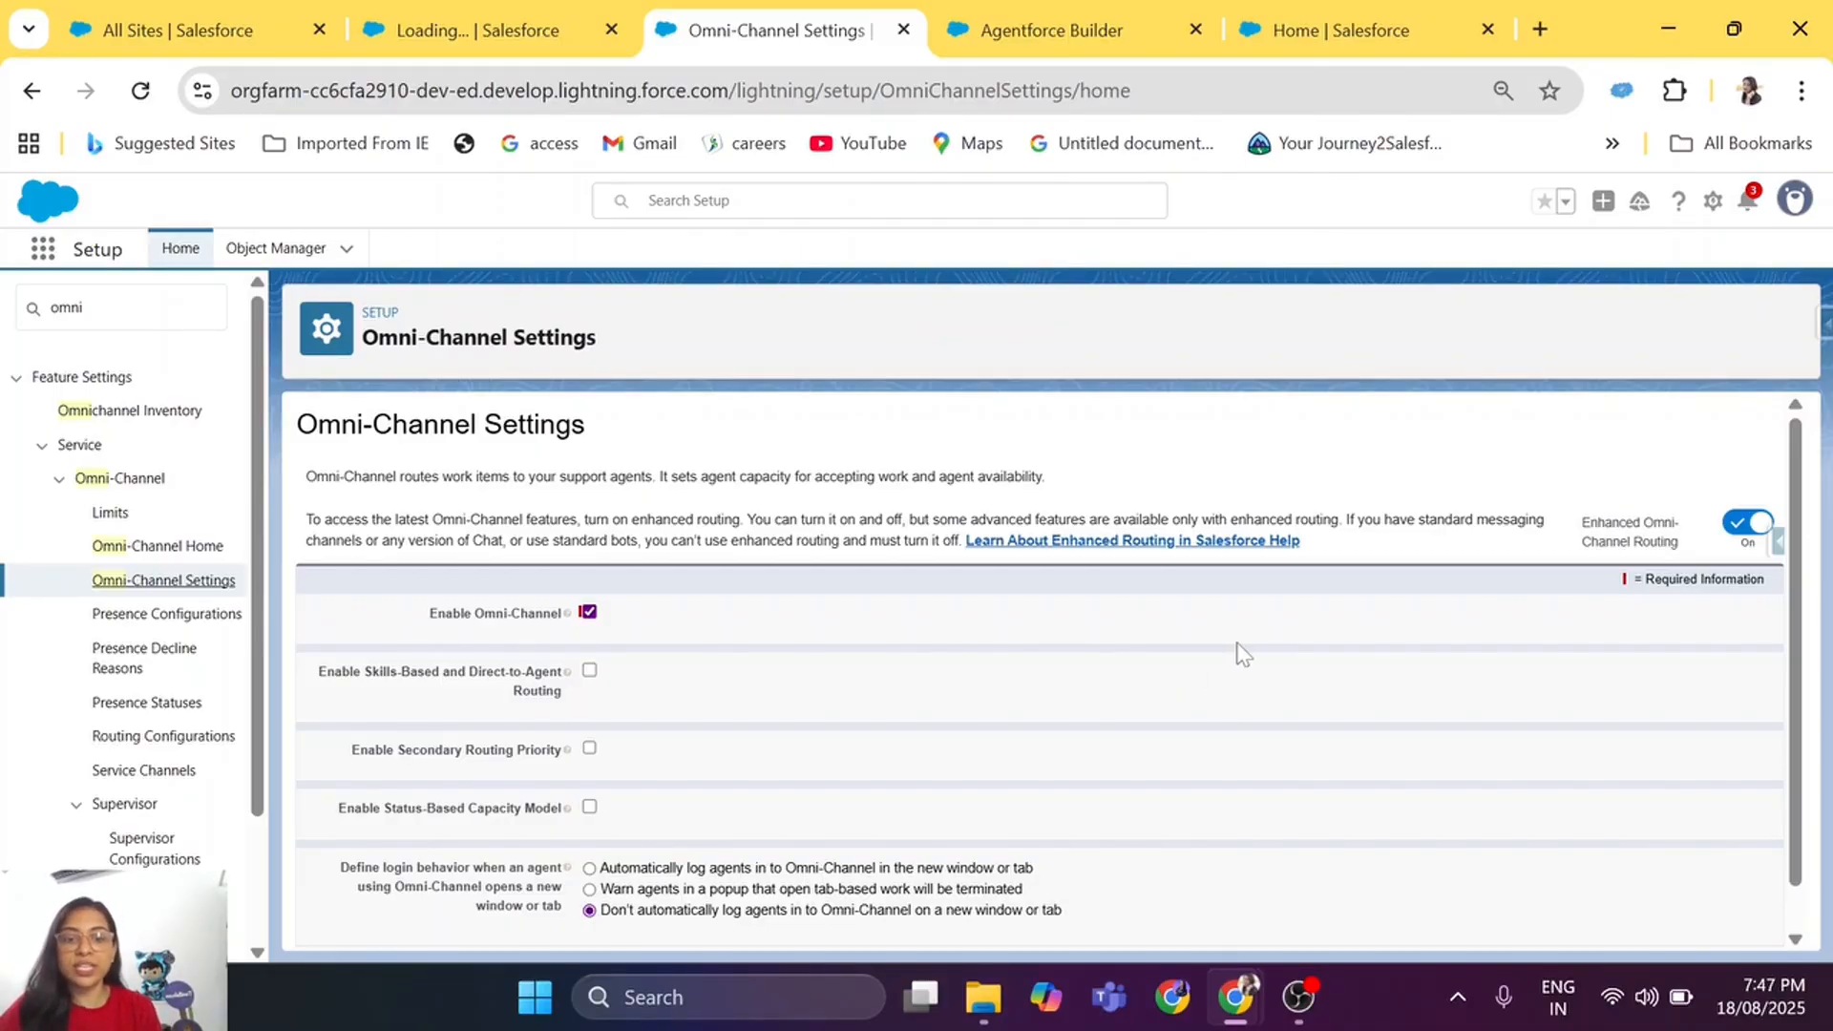
pyautogui.moveTo(1235, 996)
pyautogui.click(1408, 827)
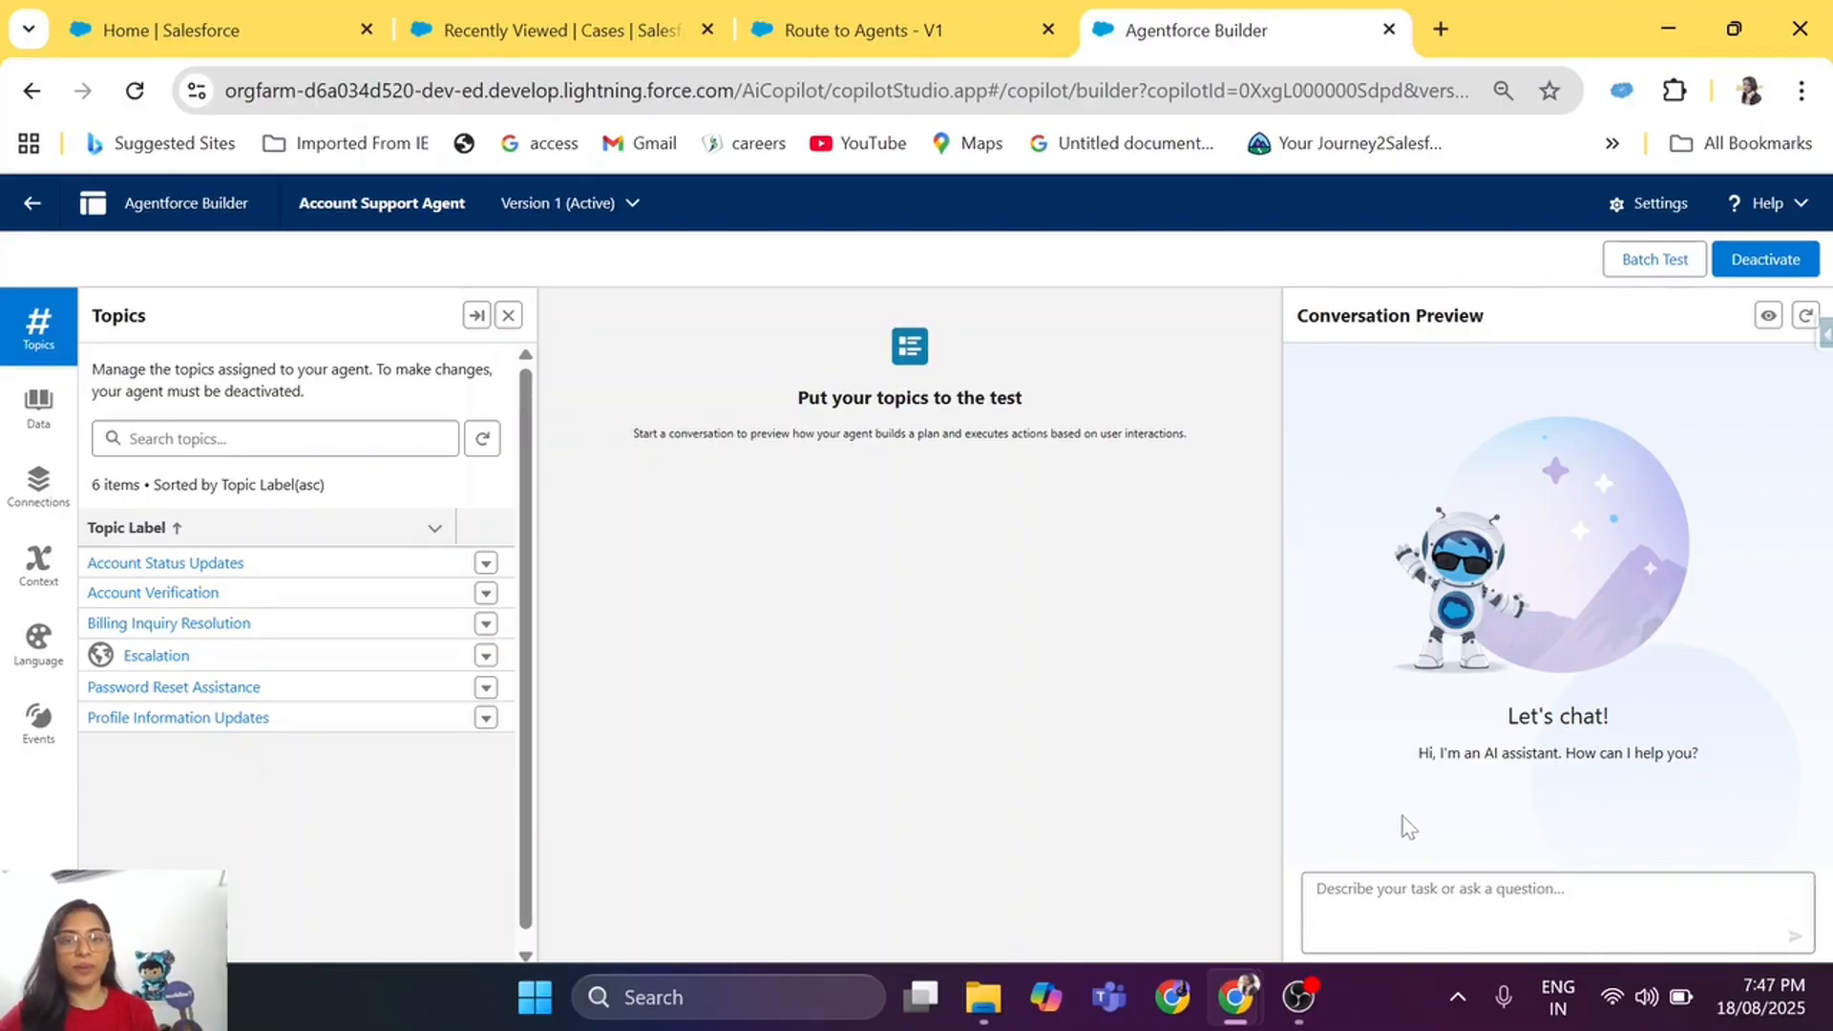
# Step: Close the Route to Agents flow and open Salesforce Setup from the Service Console
pyautogui.click(845, 21)
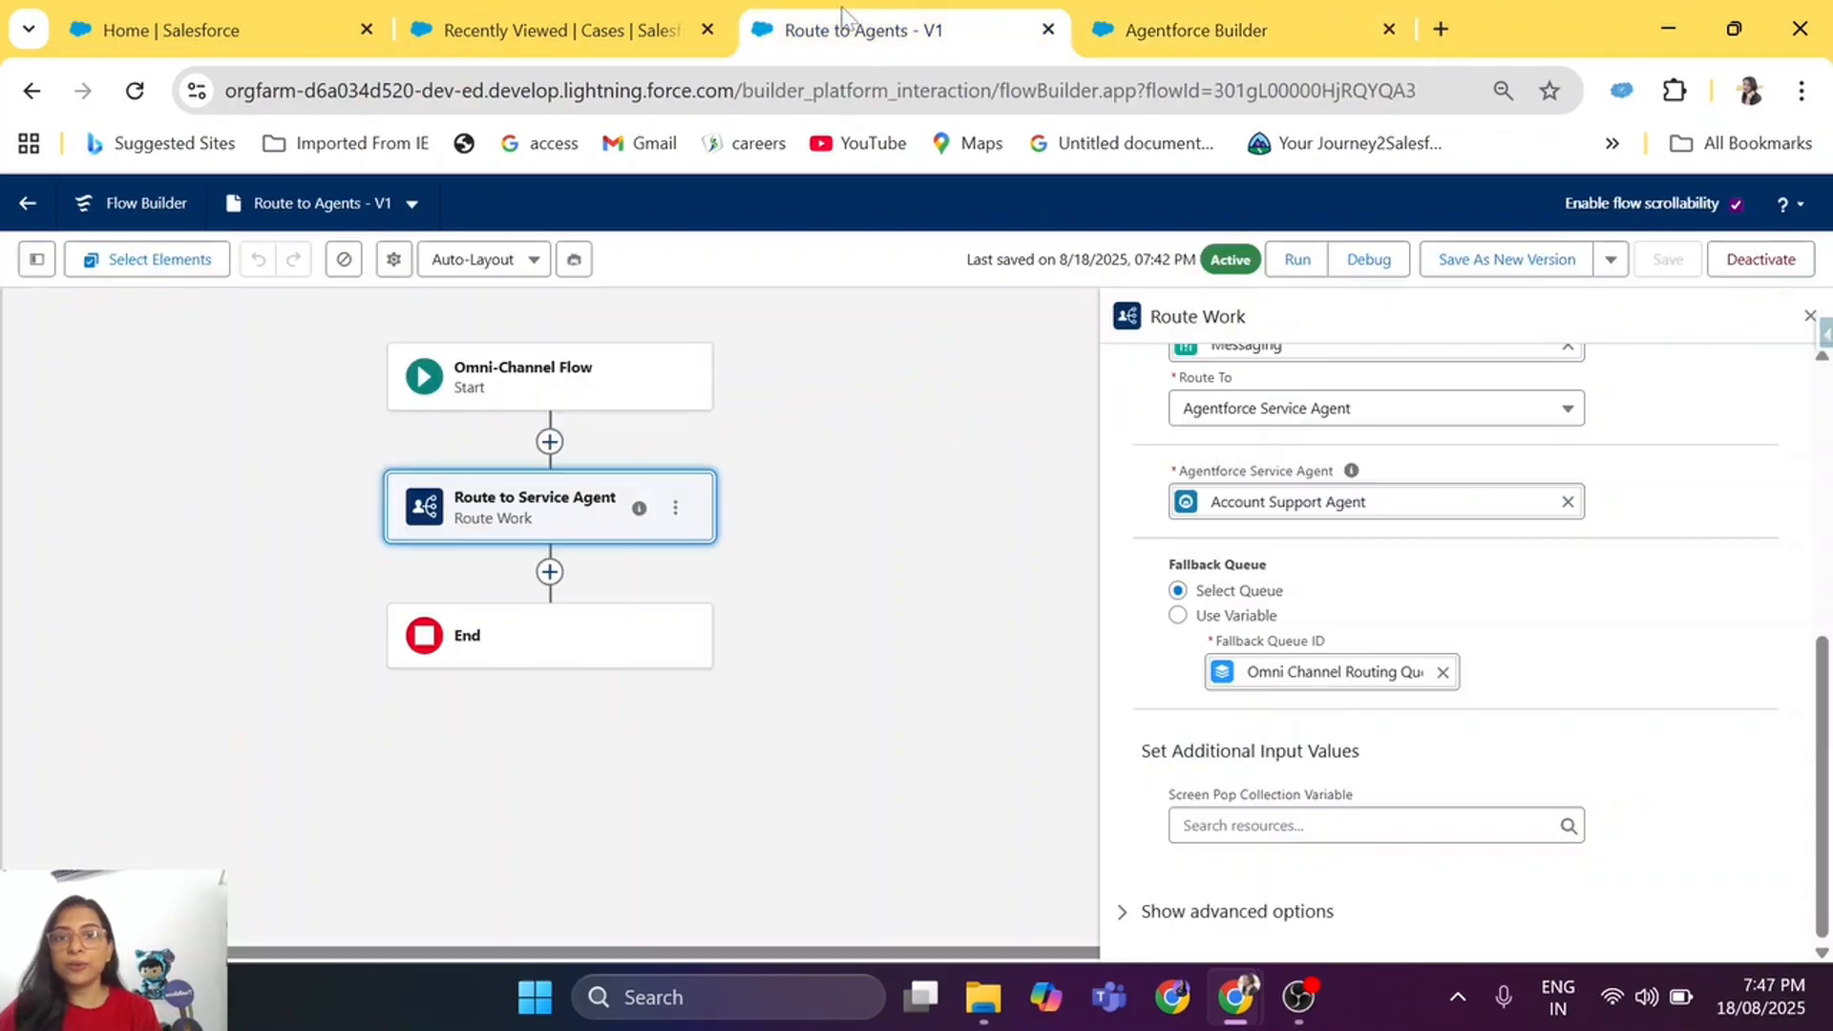
pyautogui.click(609, 5)
pyautogui.click(1048, 30)
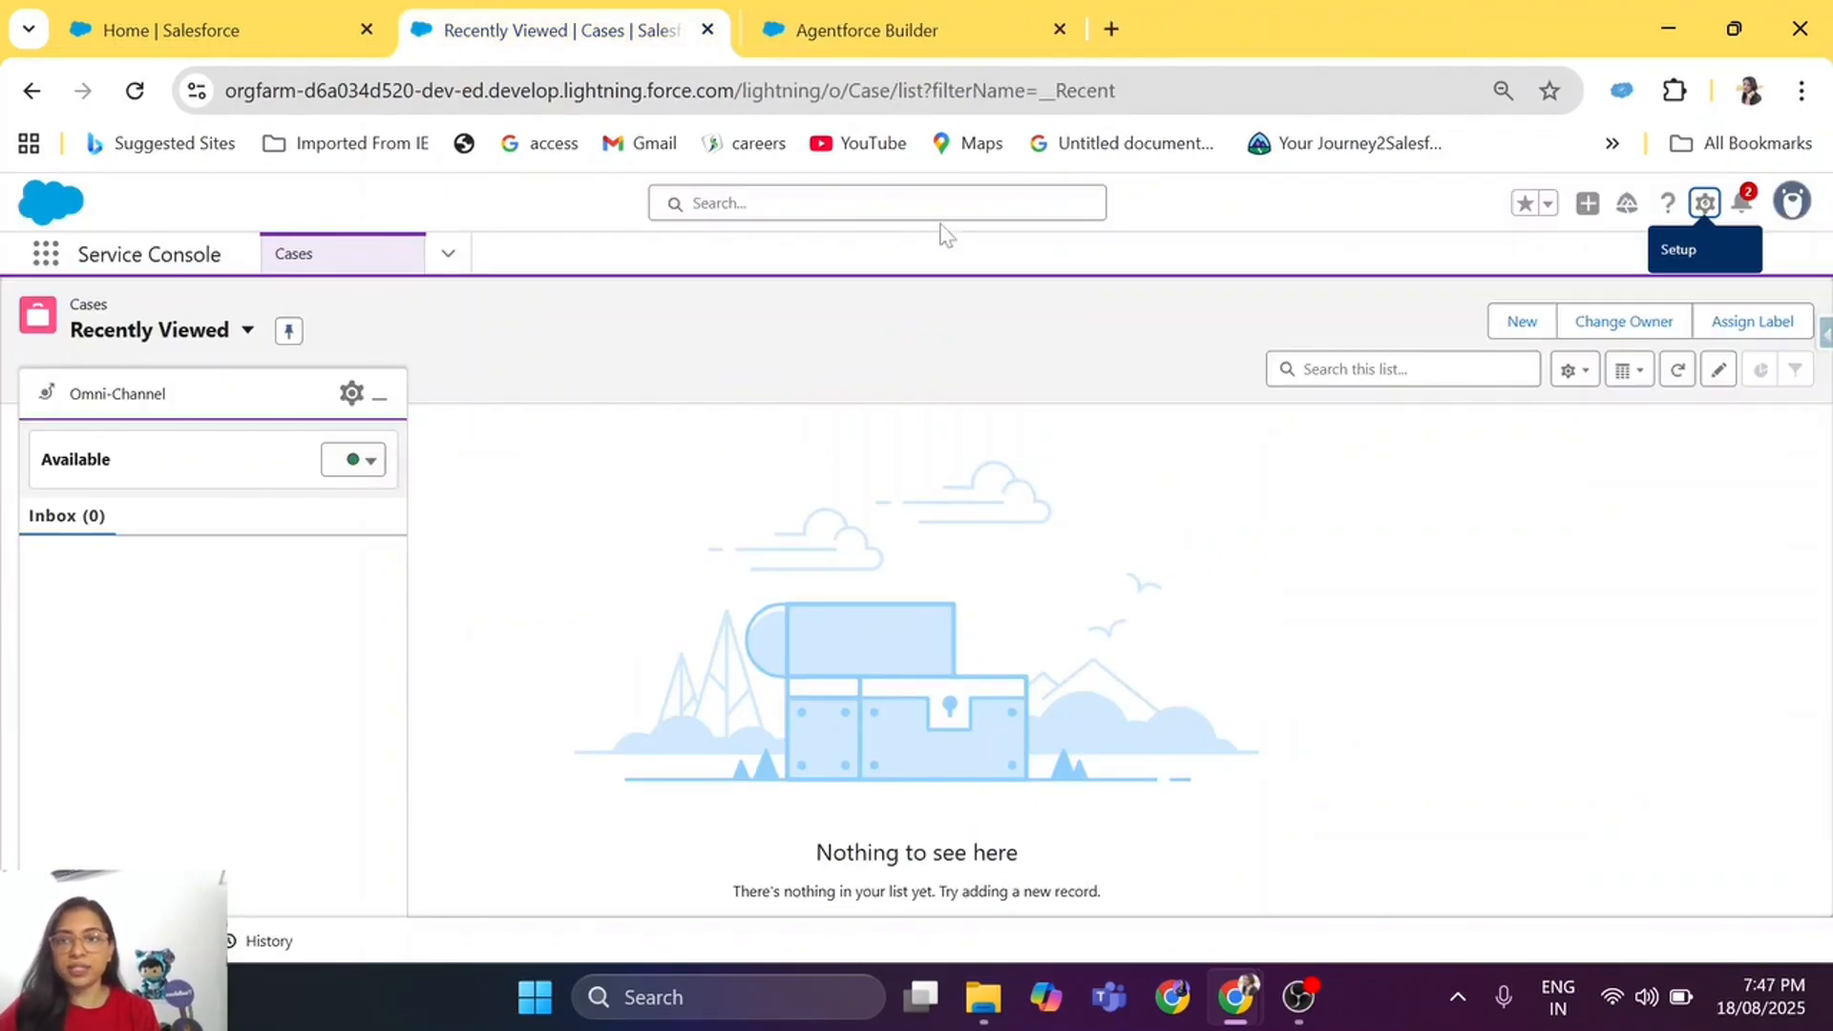
pyautogui.click(1705, 202)
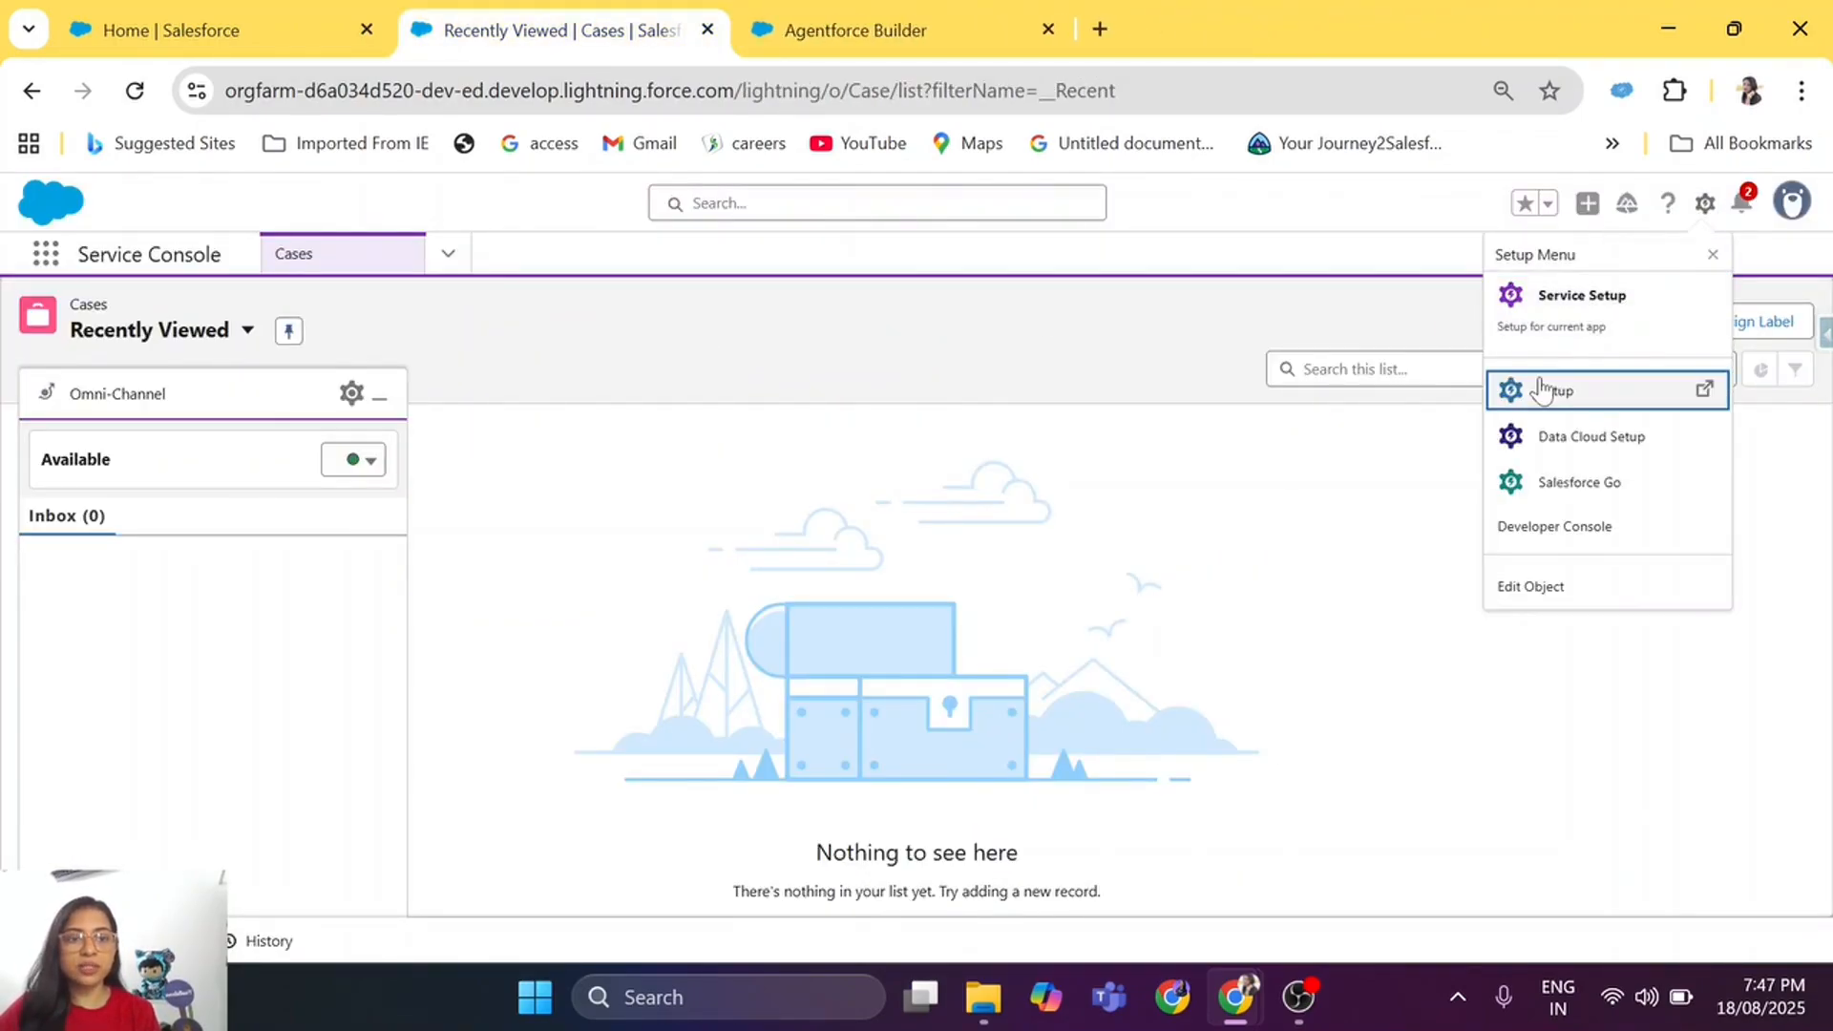
pyautogui.click(1542, 388)
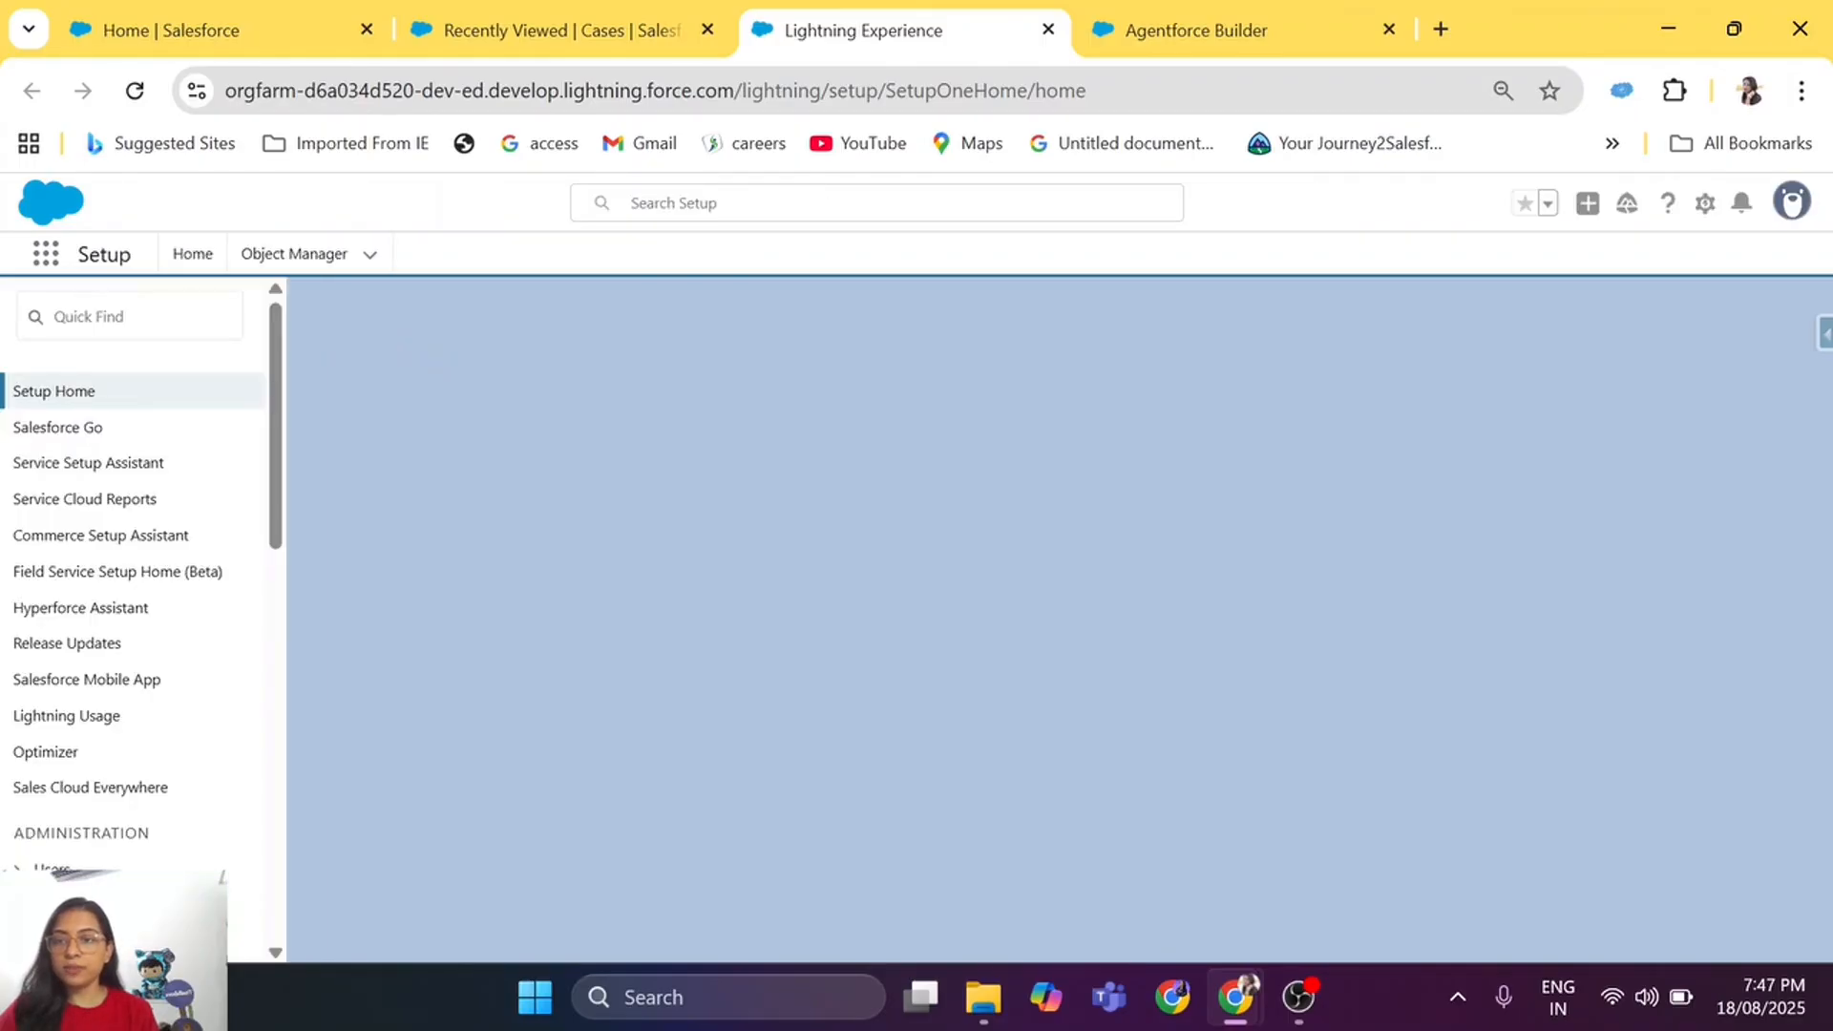
# Step: Find the Digital Experiences feature in Setup by searching for "digital e" and open its Settings page
pyautogui.write('digital')
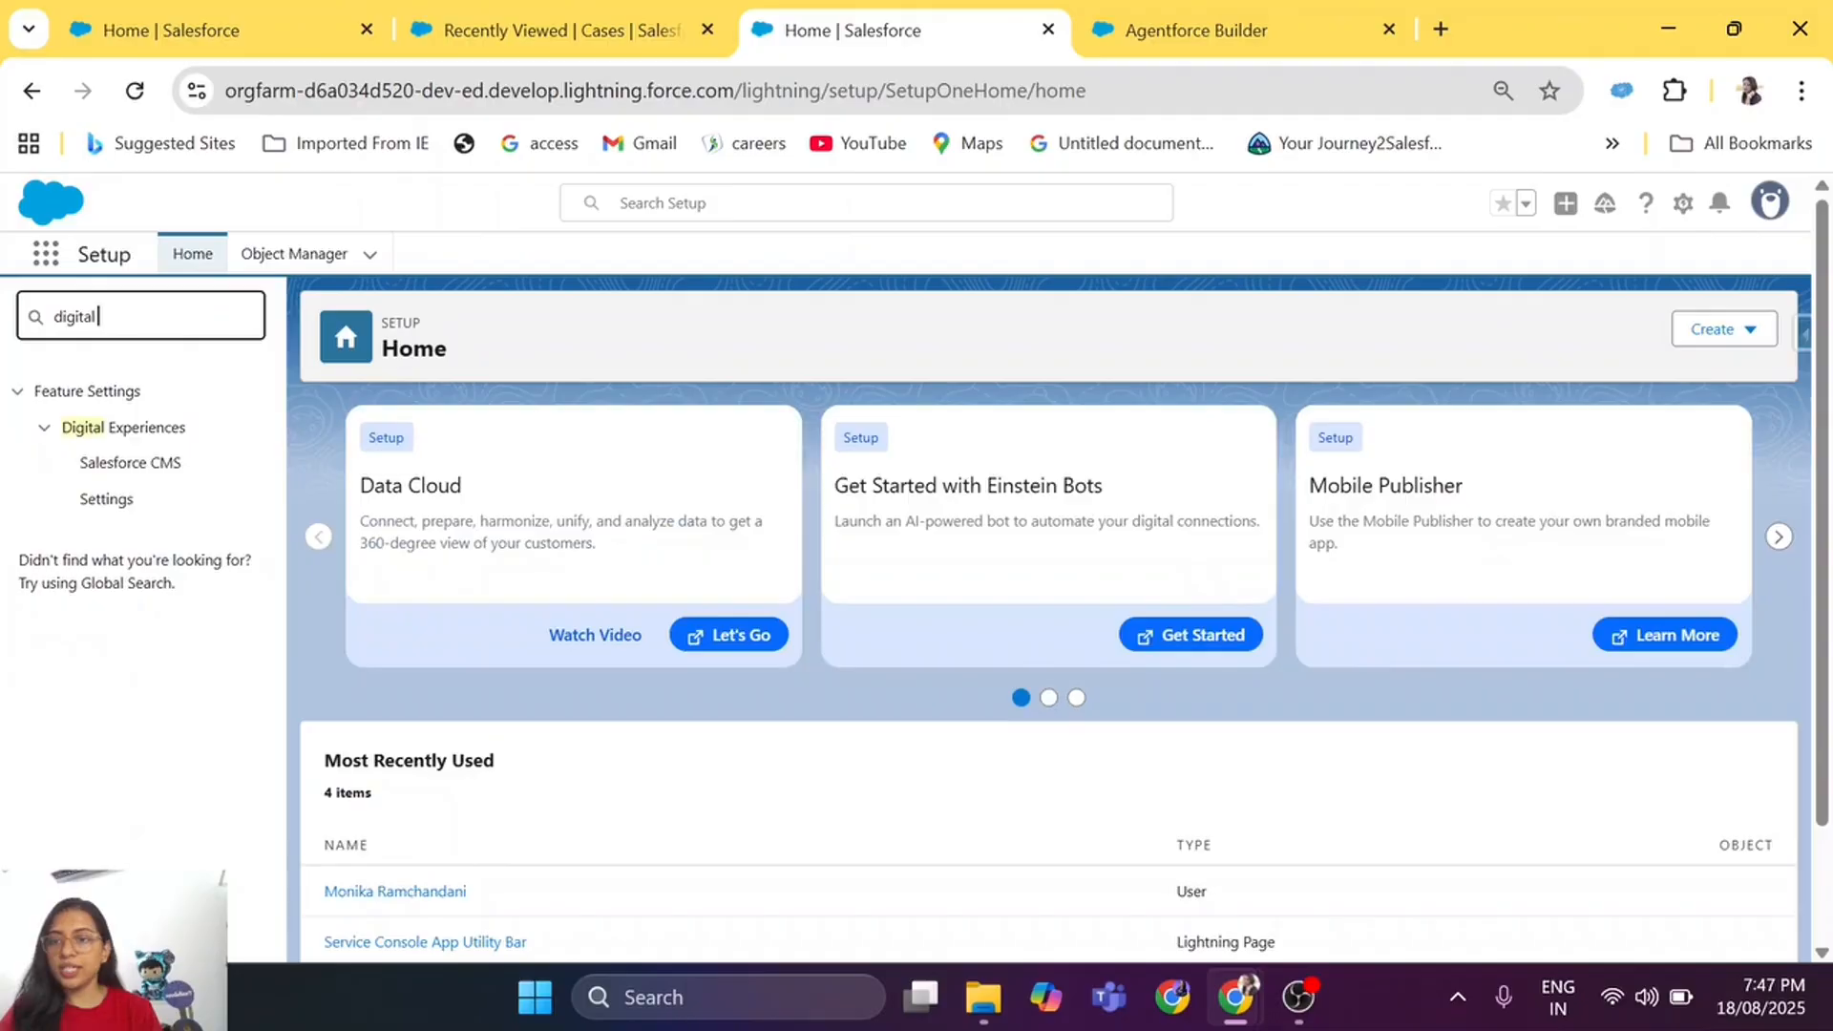
pyautogui.write(' e')
pyautogui.click(101, 508)
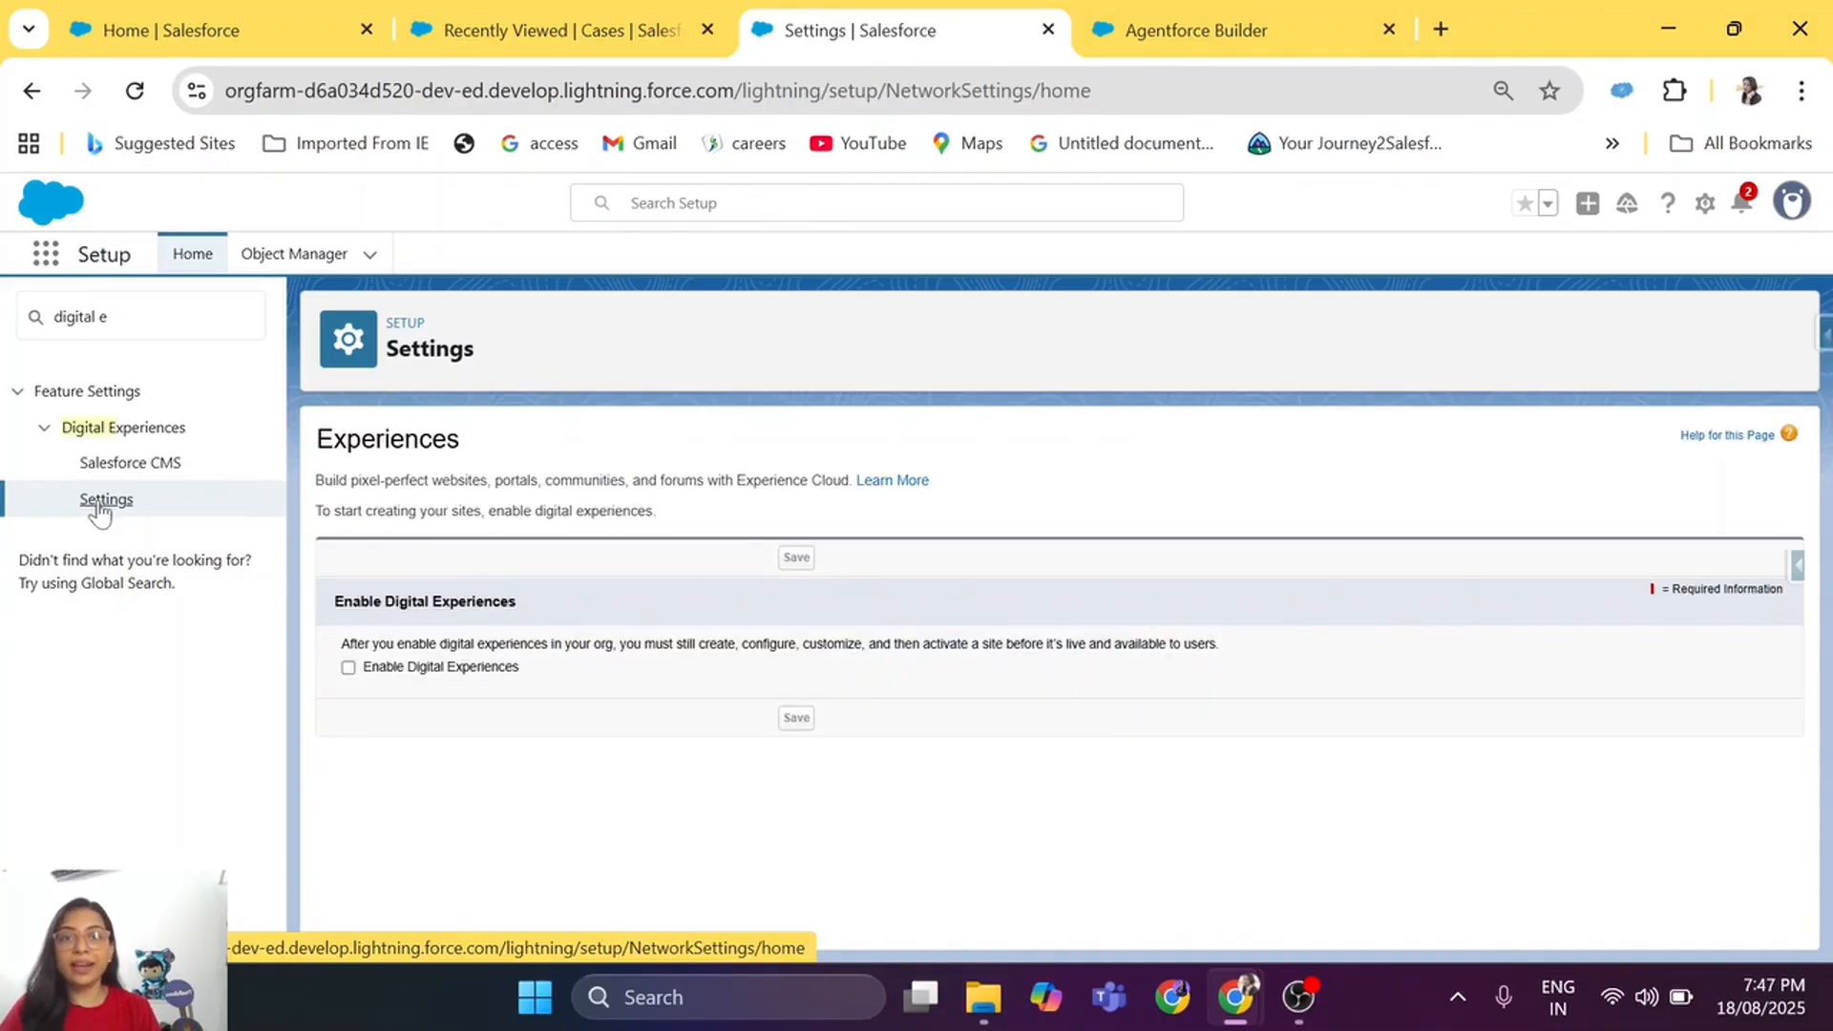
# Step: Enable Digital Experiences, copying the site domain from the first sample experience URL, and save with confirmation of the domain registration
pyautogui.click(349, 668)
pyautogui.scroll(-1, 847, 736)
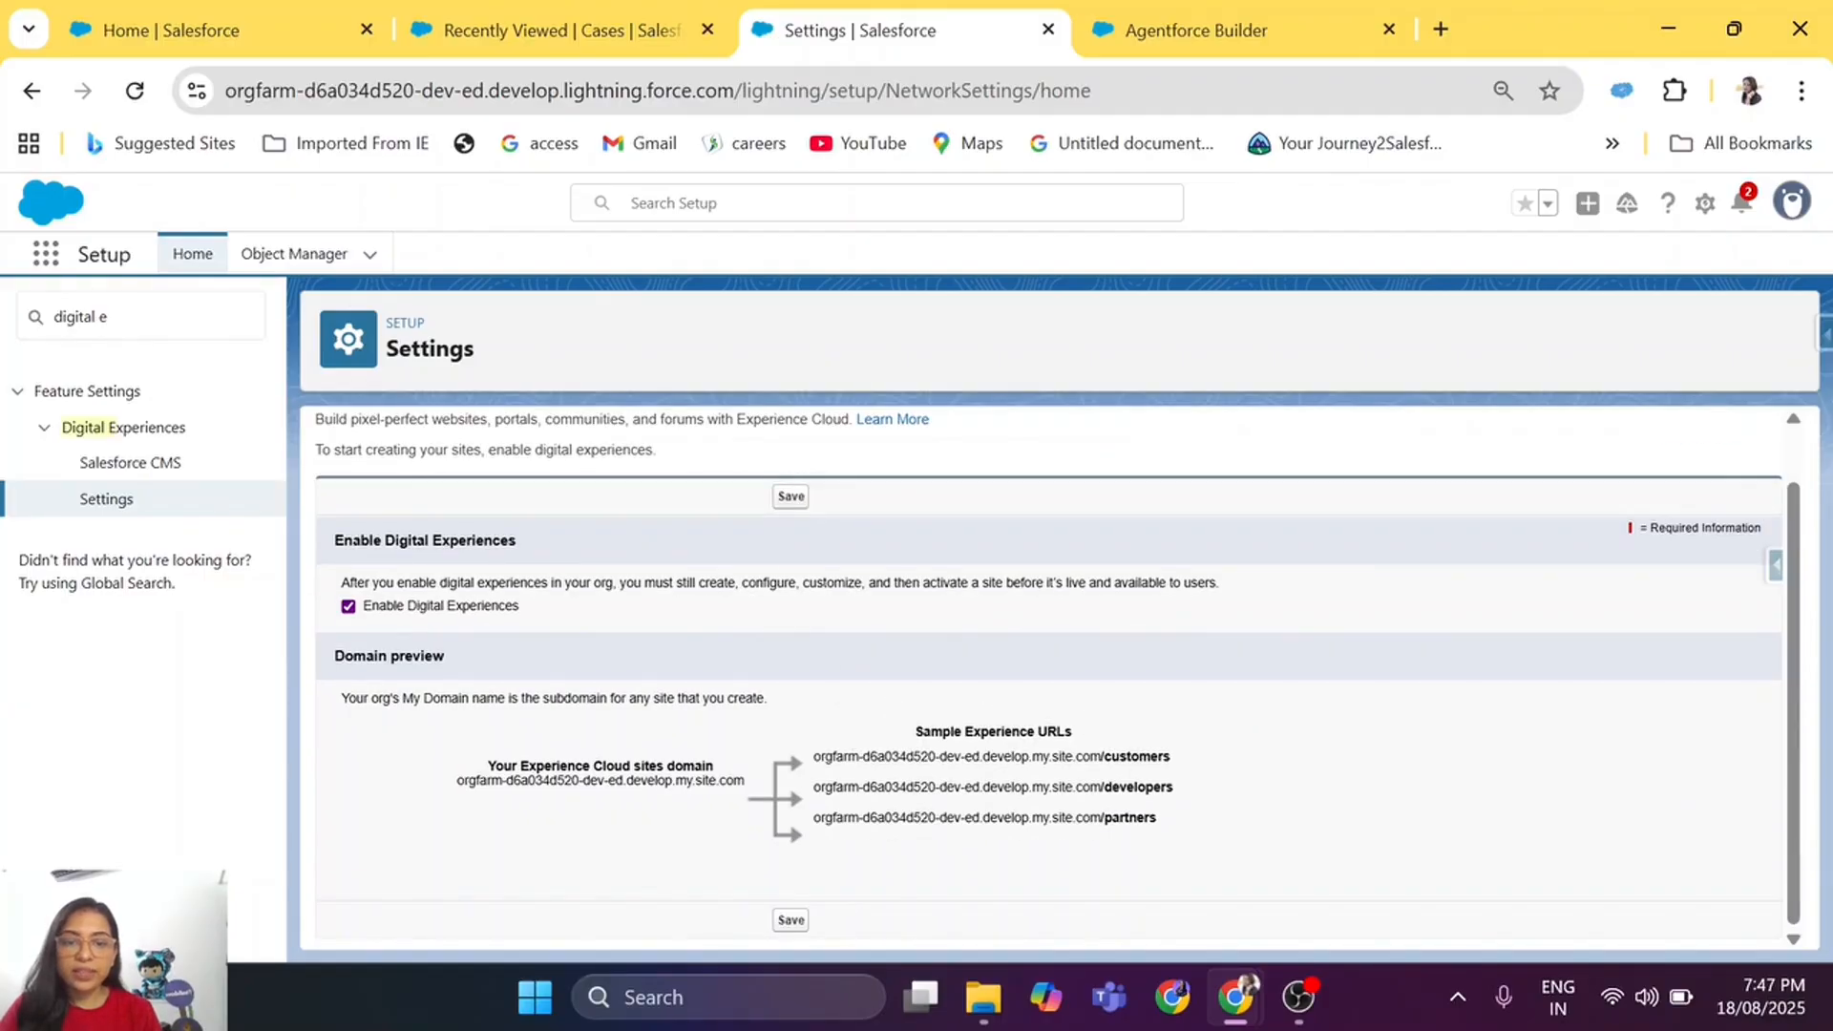
pyautogui.moveTo(1103, 756); pyautogui.dragTo(814, 757)
pyautogui.scroll(1, 859, 641)
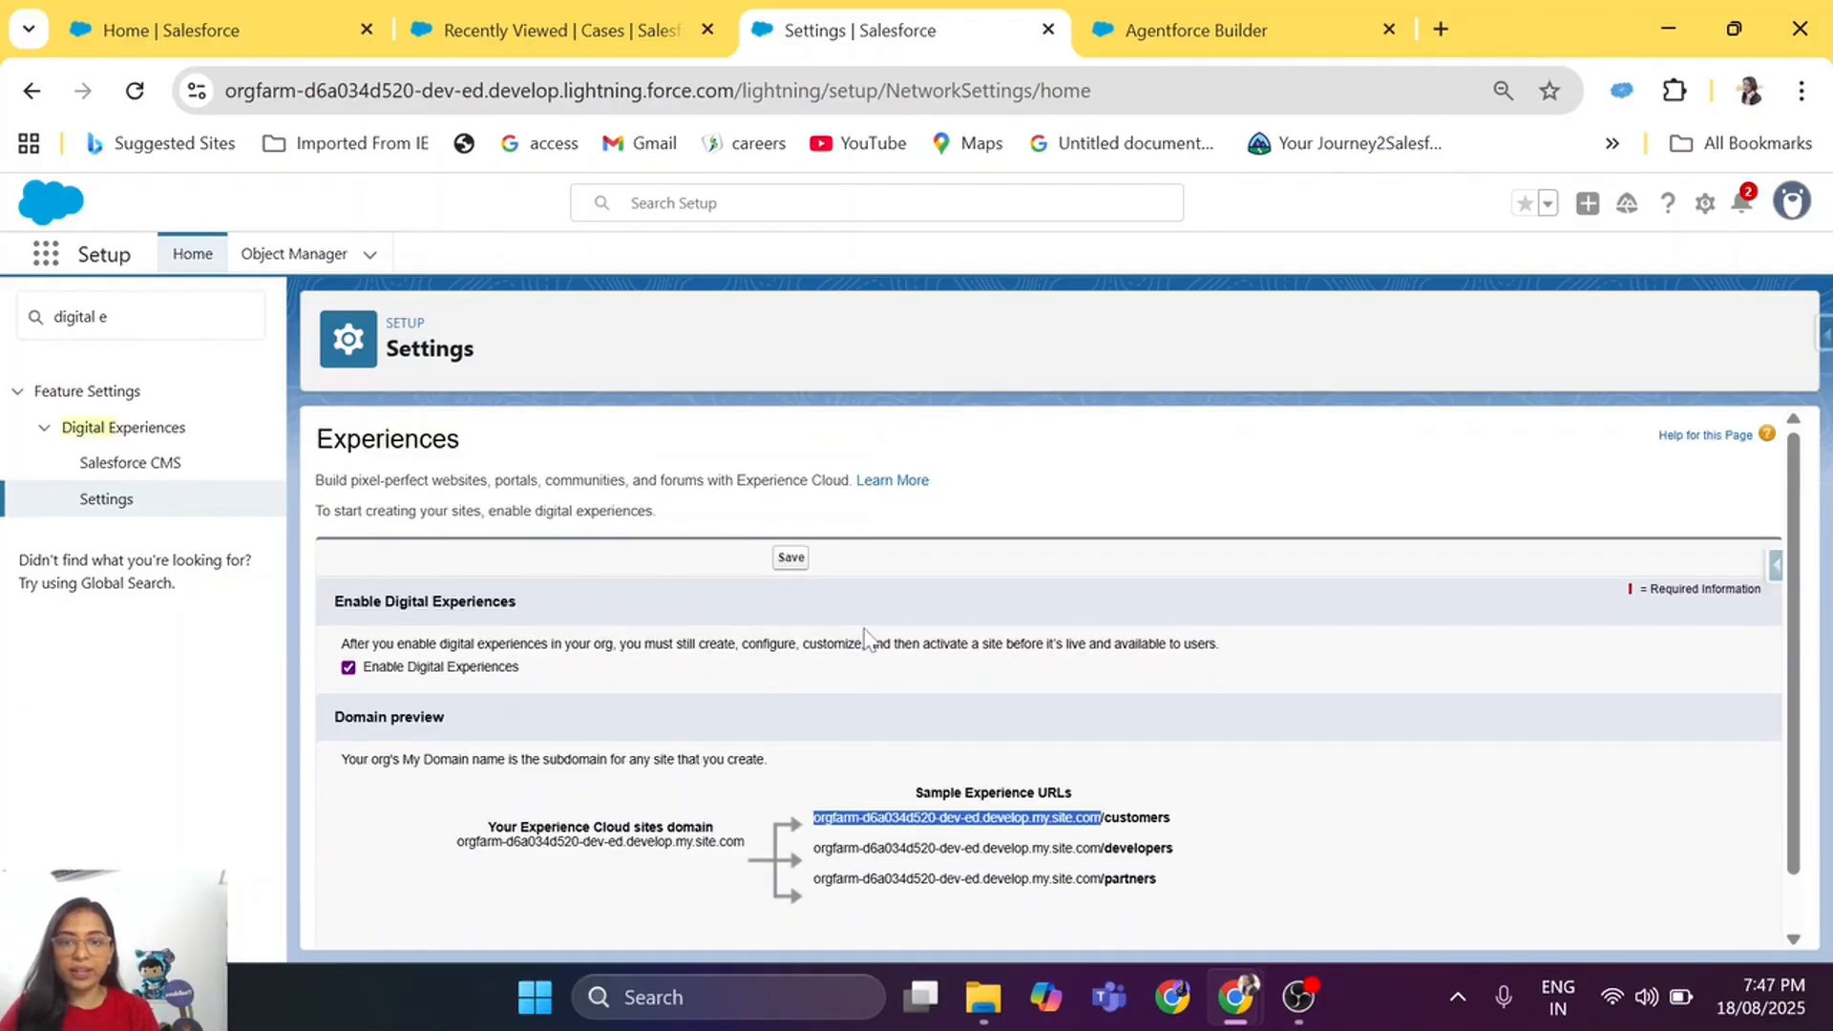
pyautogui.click(790, 558)
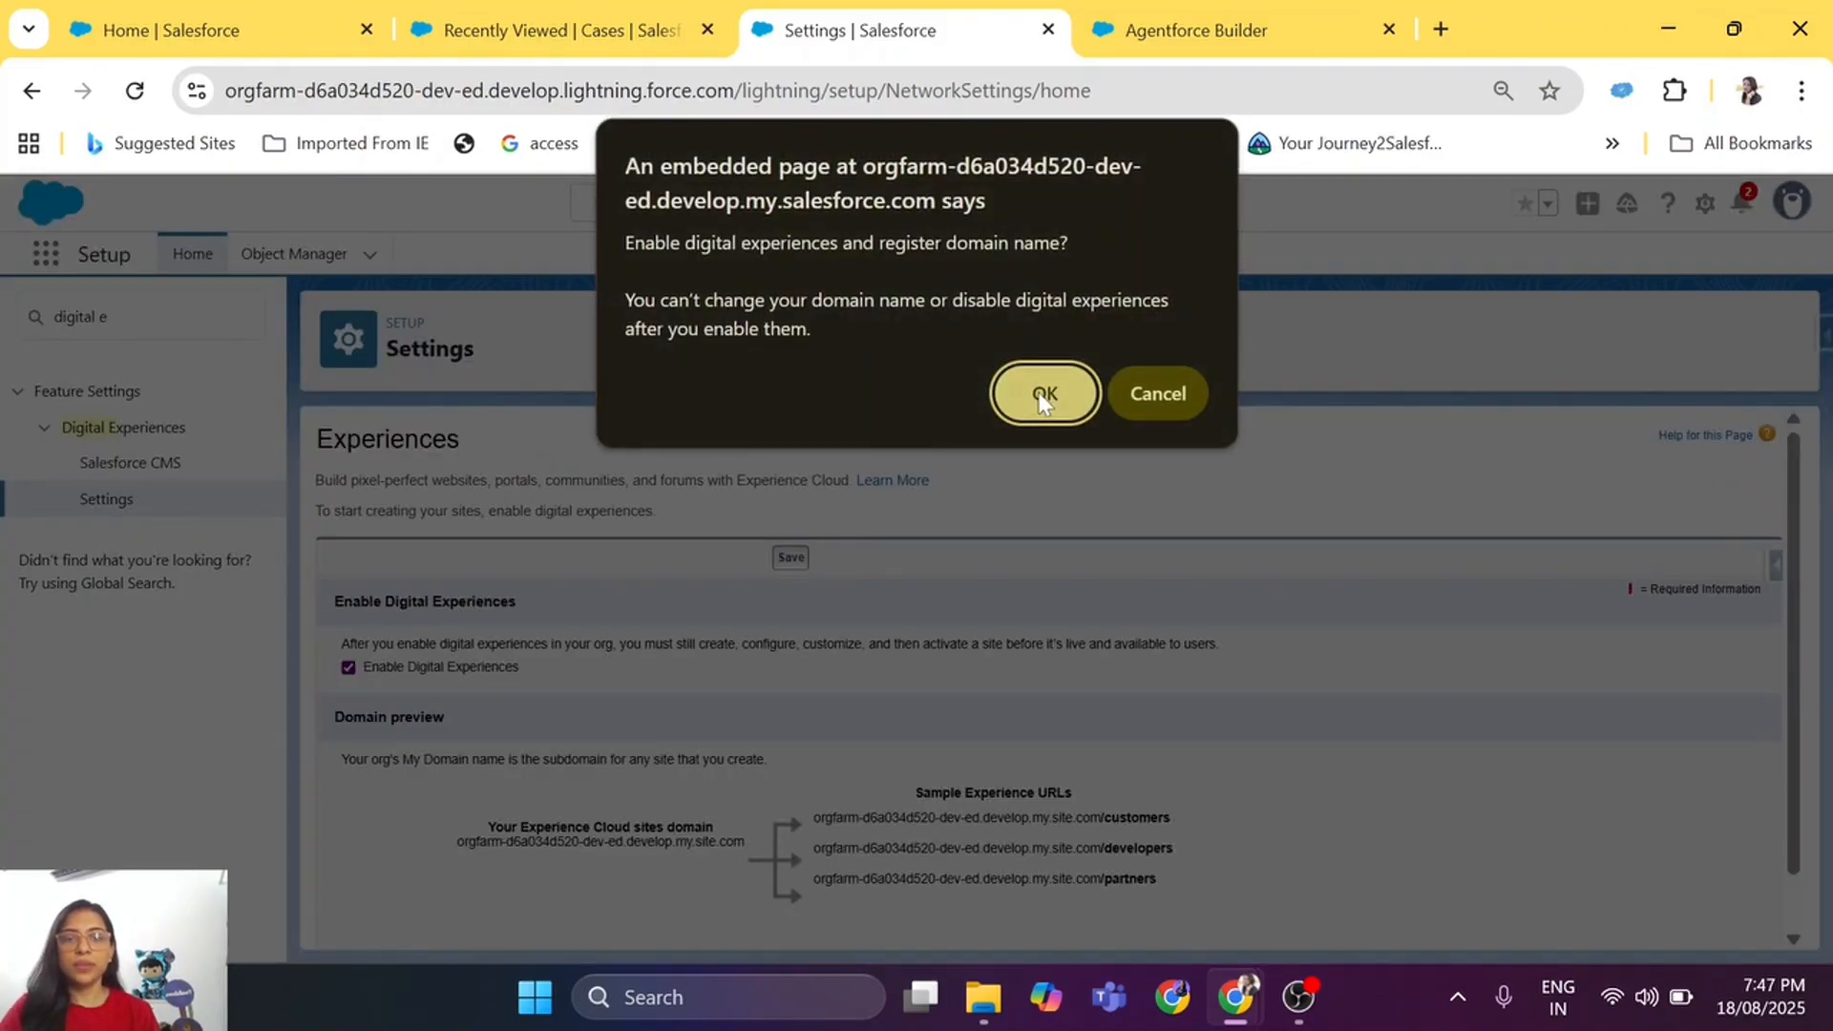
pyautogui.click(1039, 392)
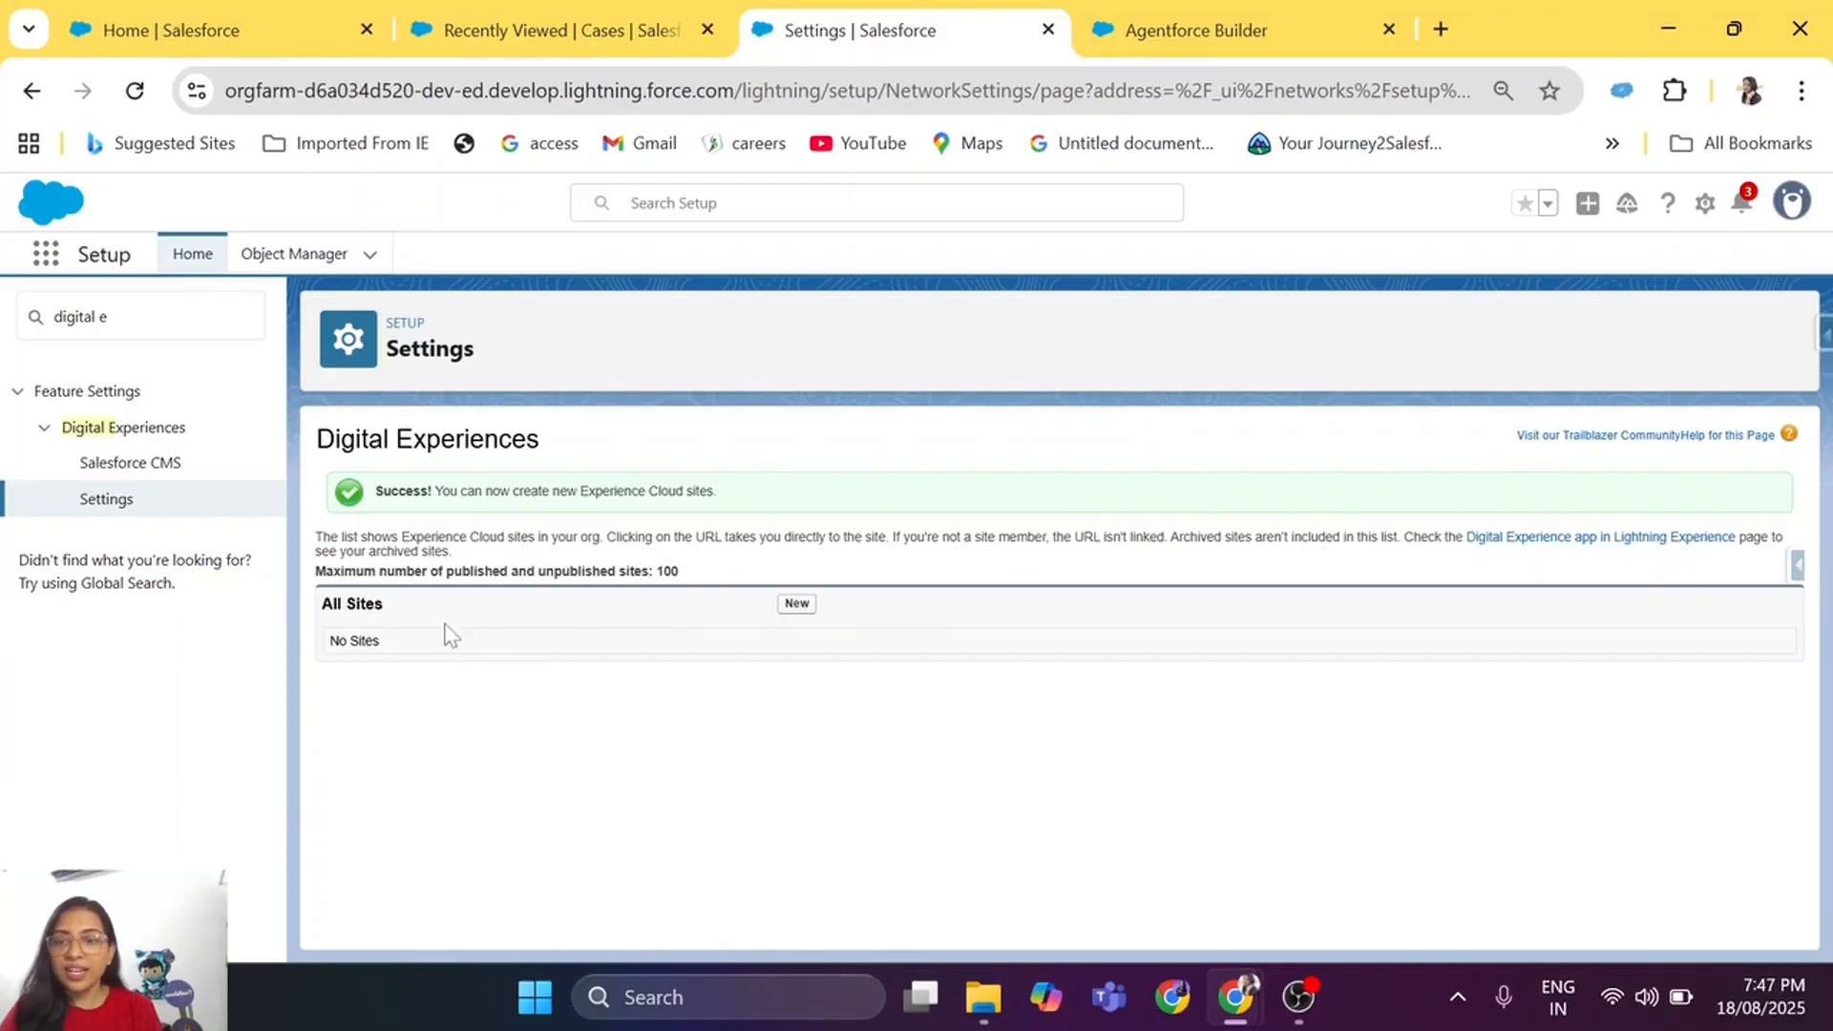
pyautogui.moveTo(315, 571); pyautogui.dragTo(695, 576)
pyautogui.click(695, 578)
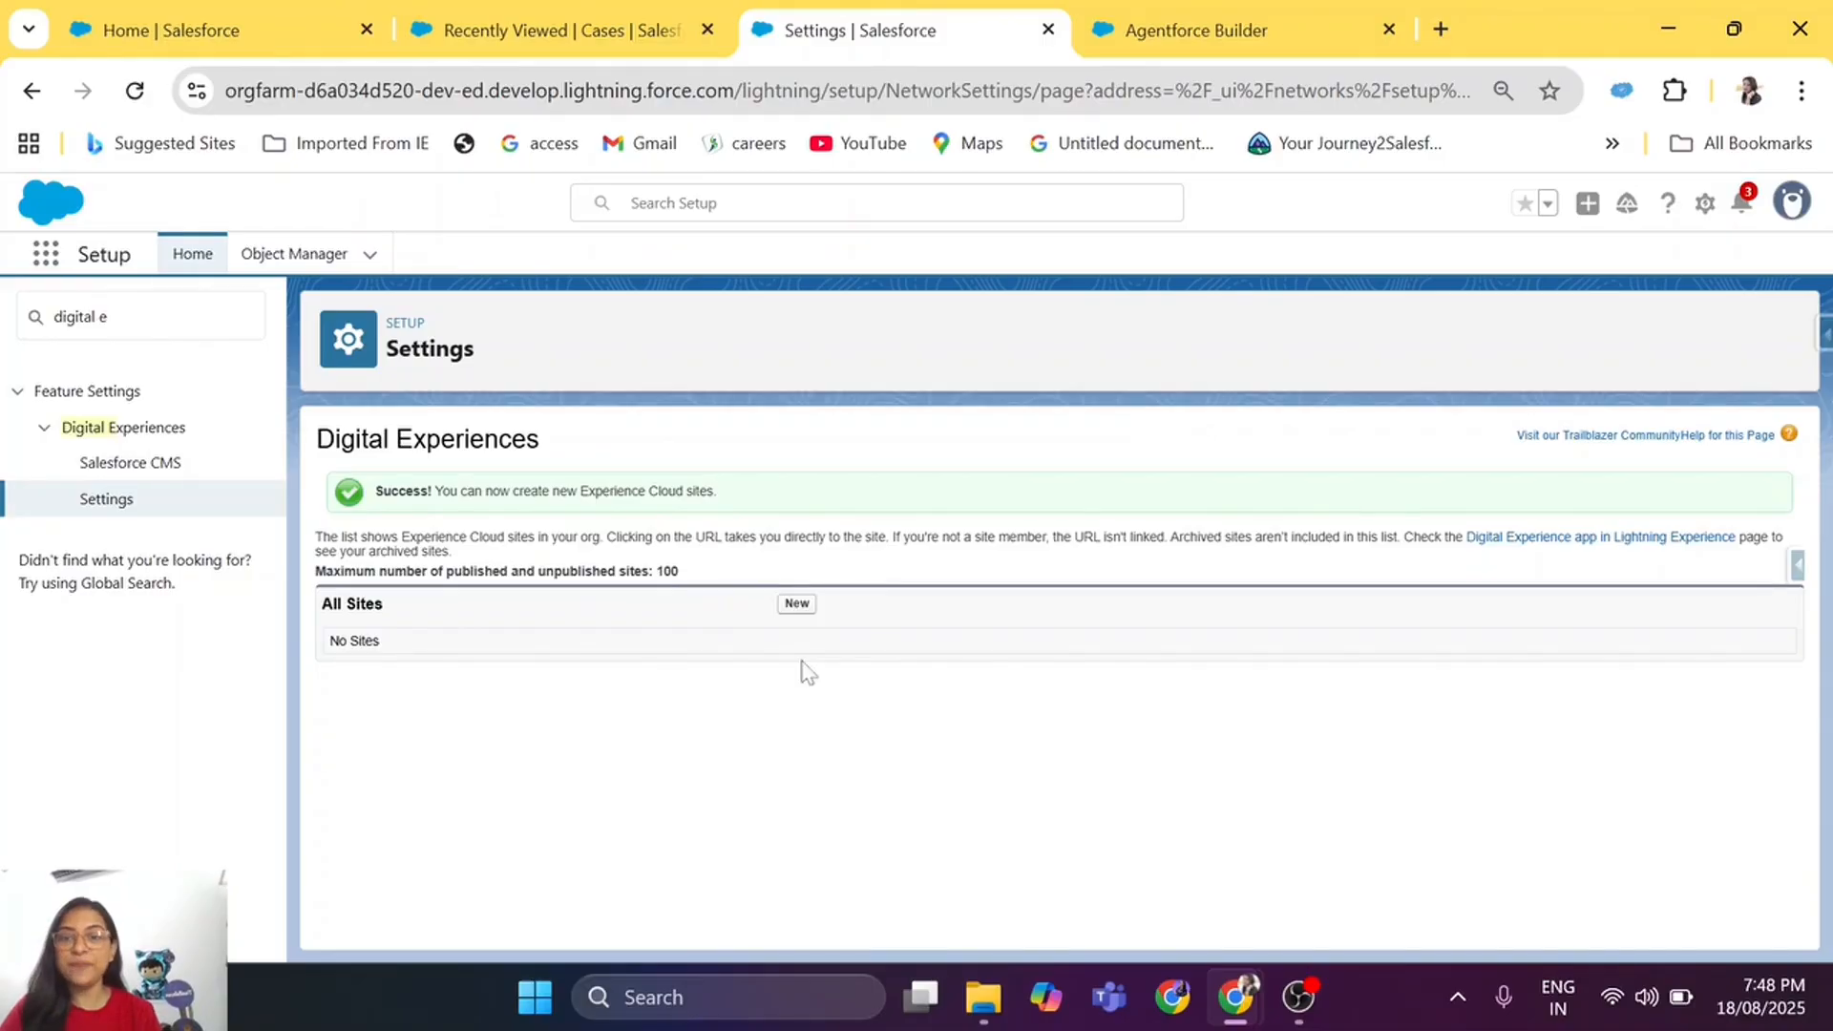
# Step: Find Messaging Settings in Setup by searching for "messag" and turn Messaging on
pyautogui.moveTo(109, 318); pyautogui.dragTo(4, 350)
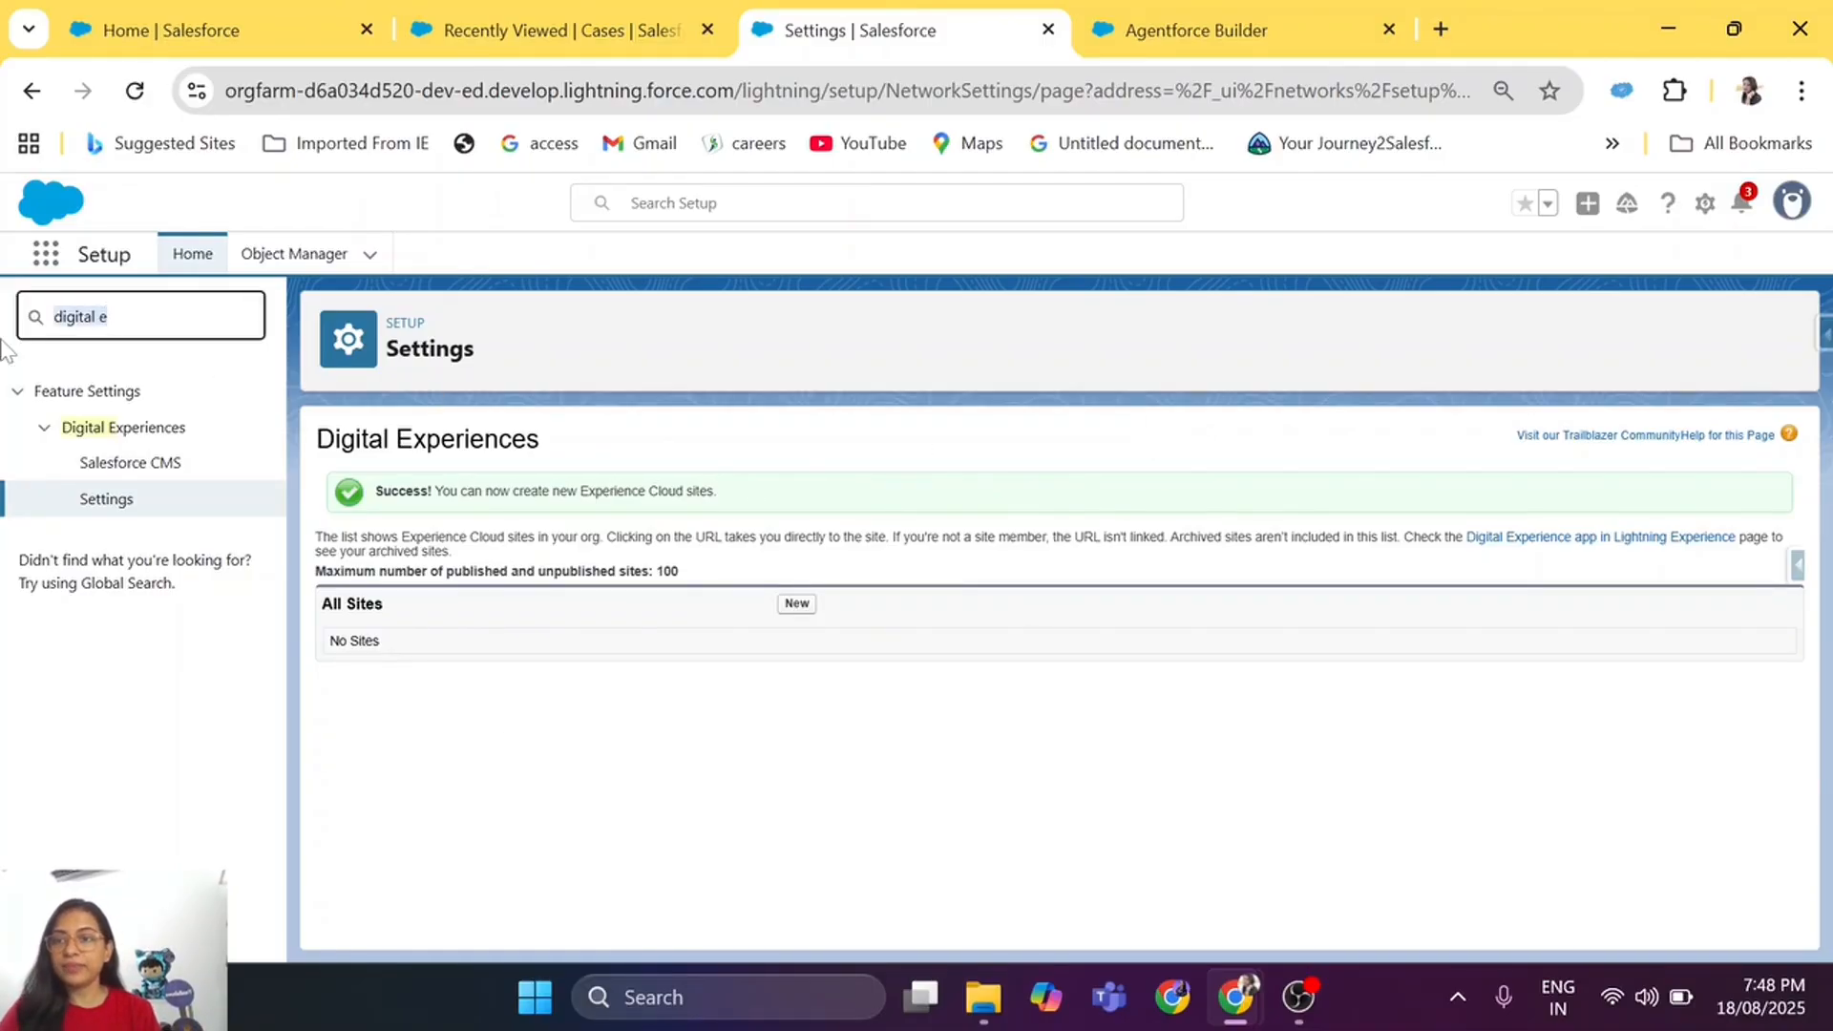
pyautogui.press('BackSpace')
pyautogui.write('mes')
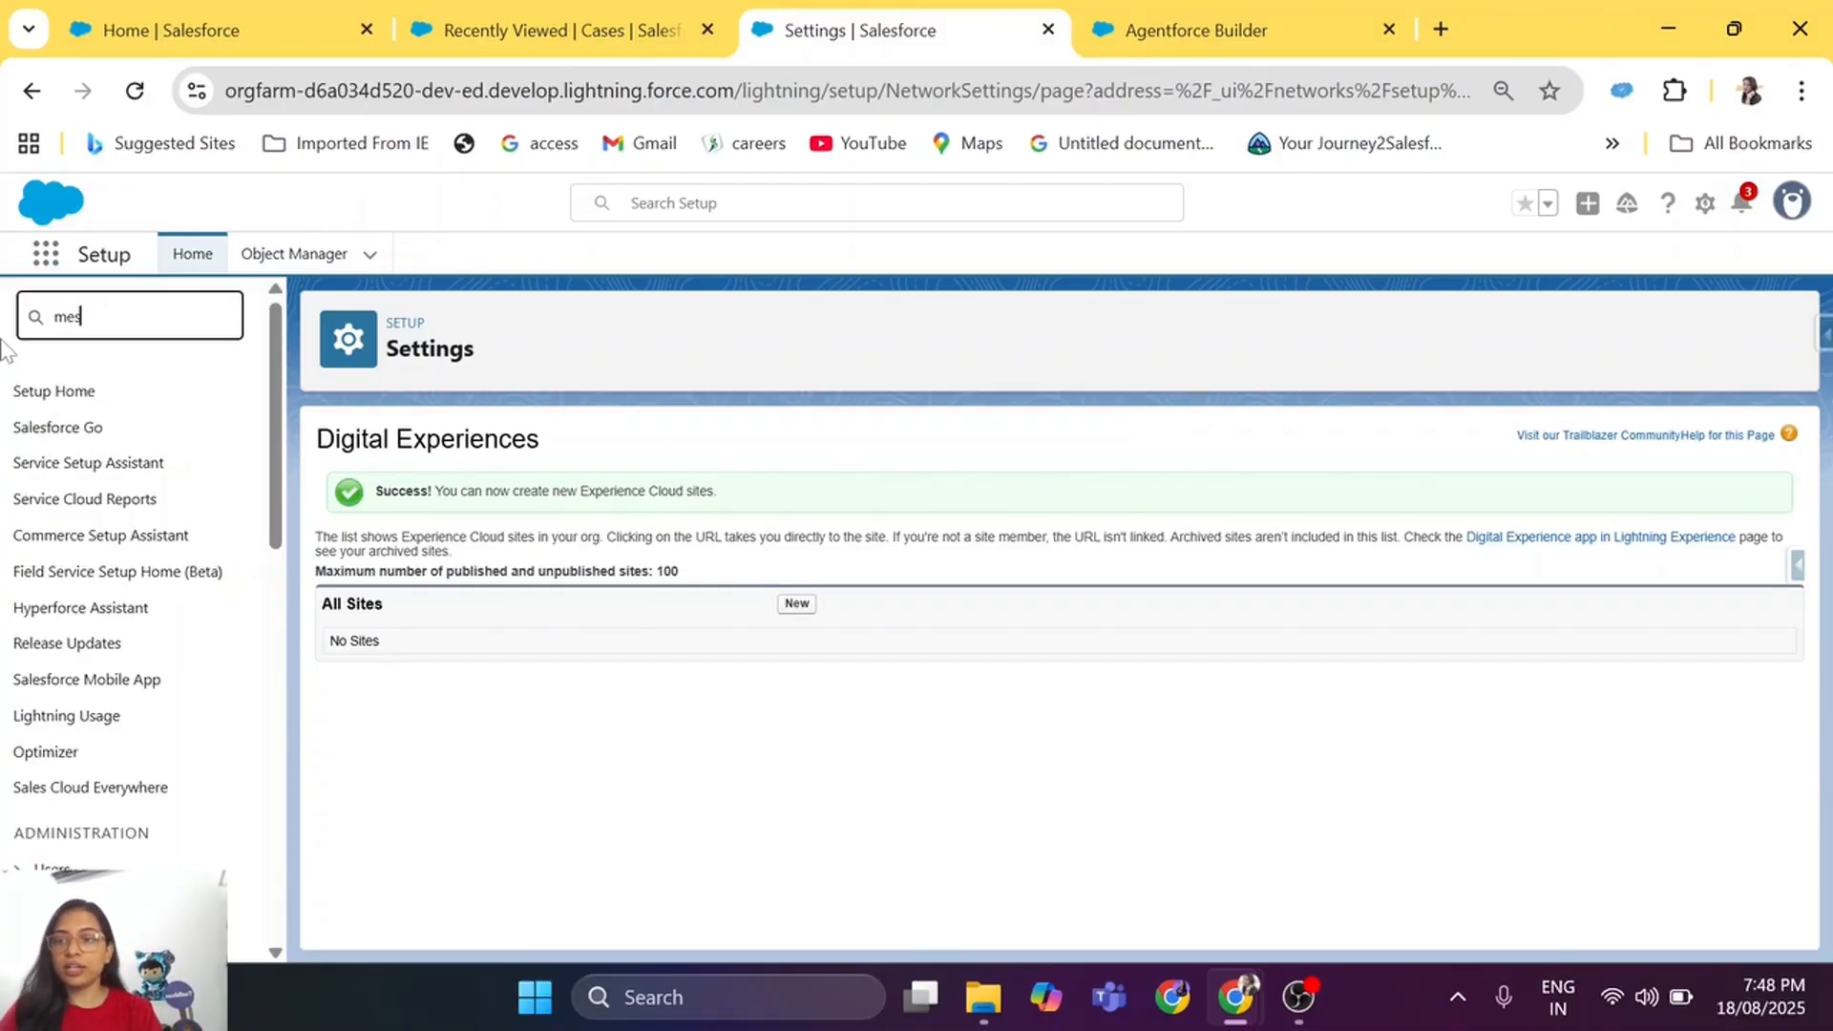
pyautogui.write('sag')
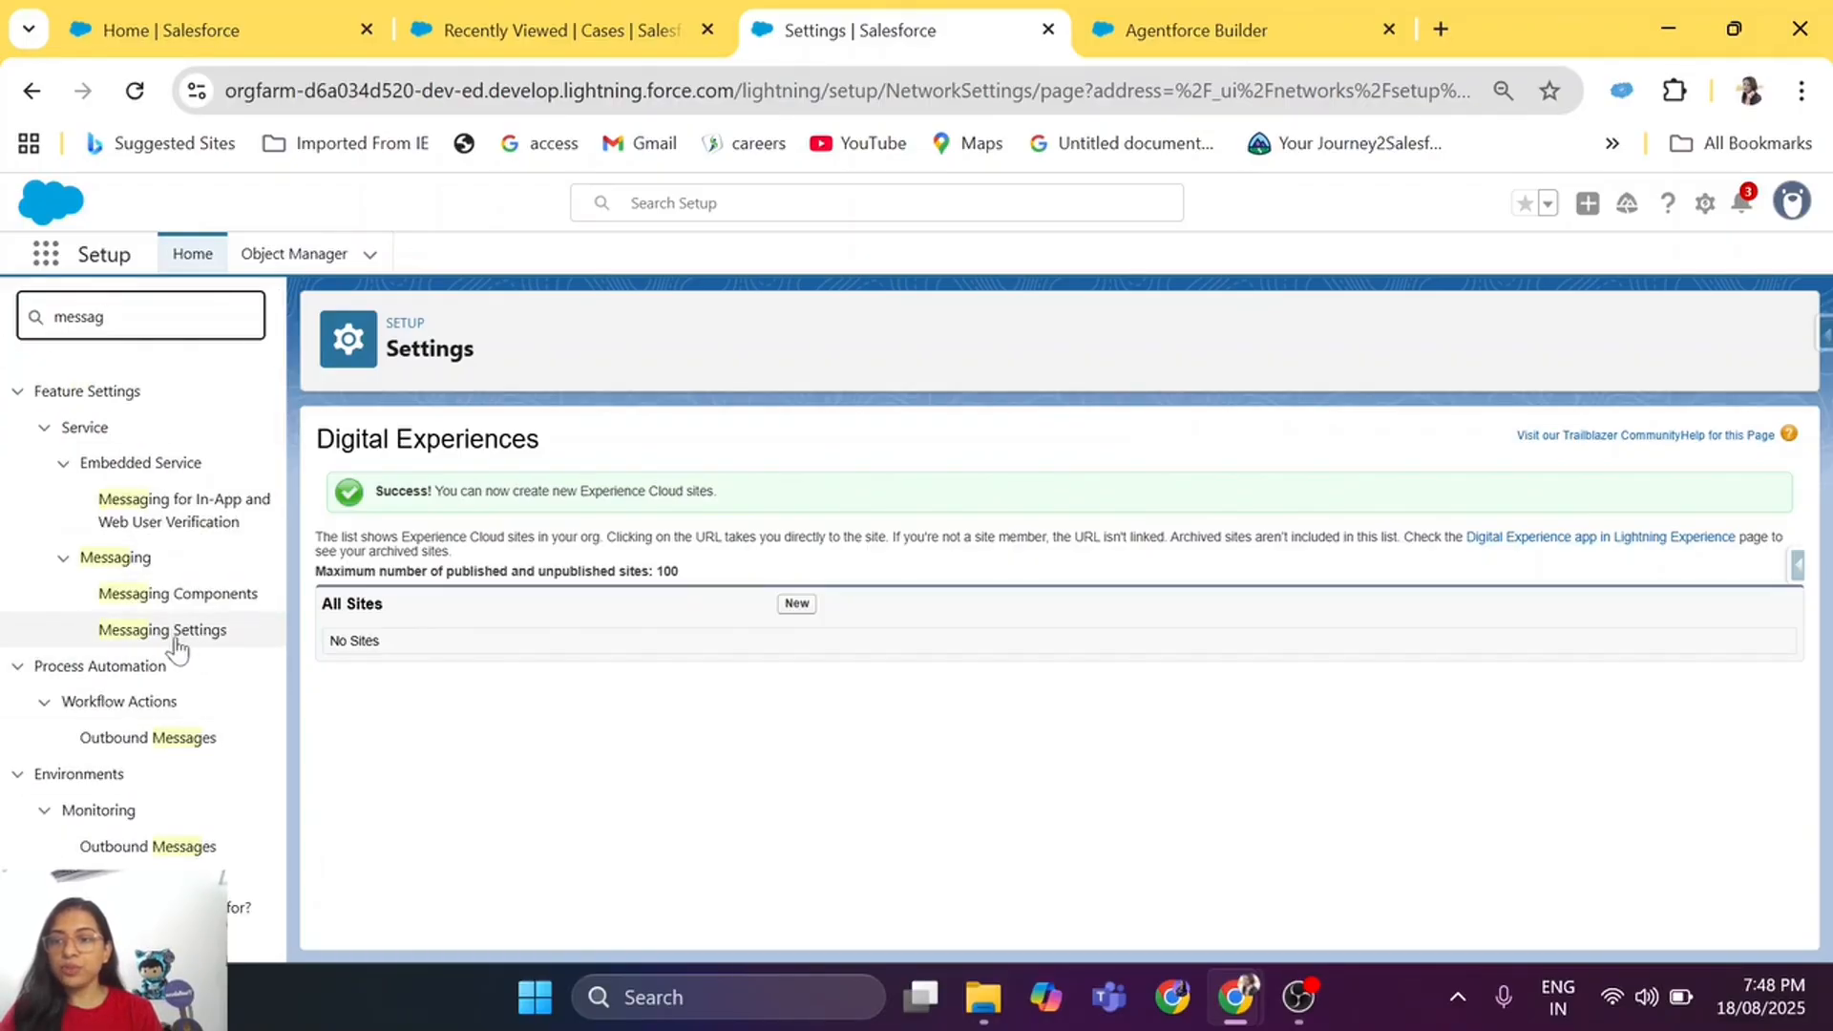
pyautogui.click(189, 638)
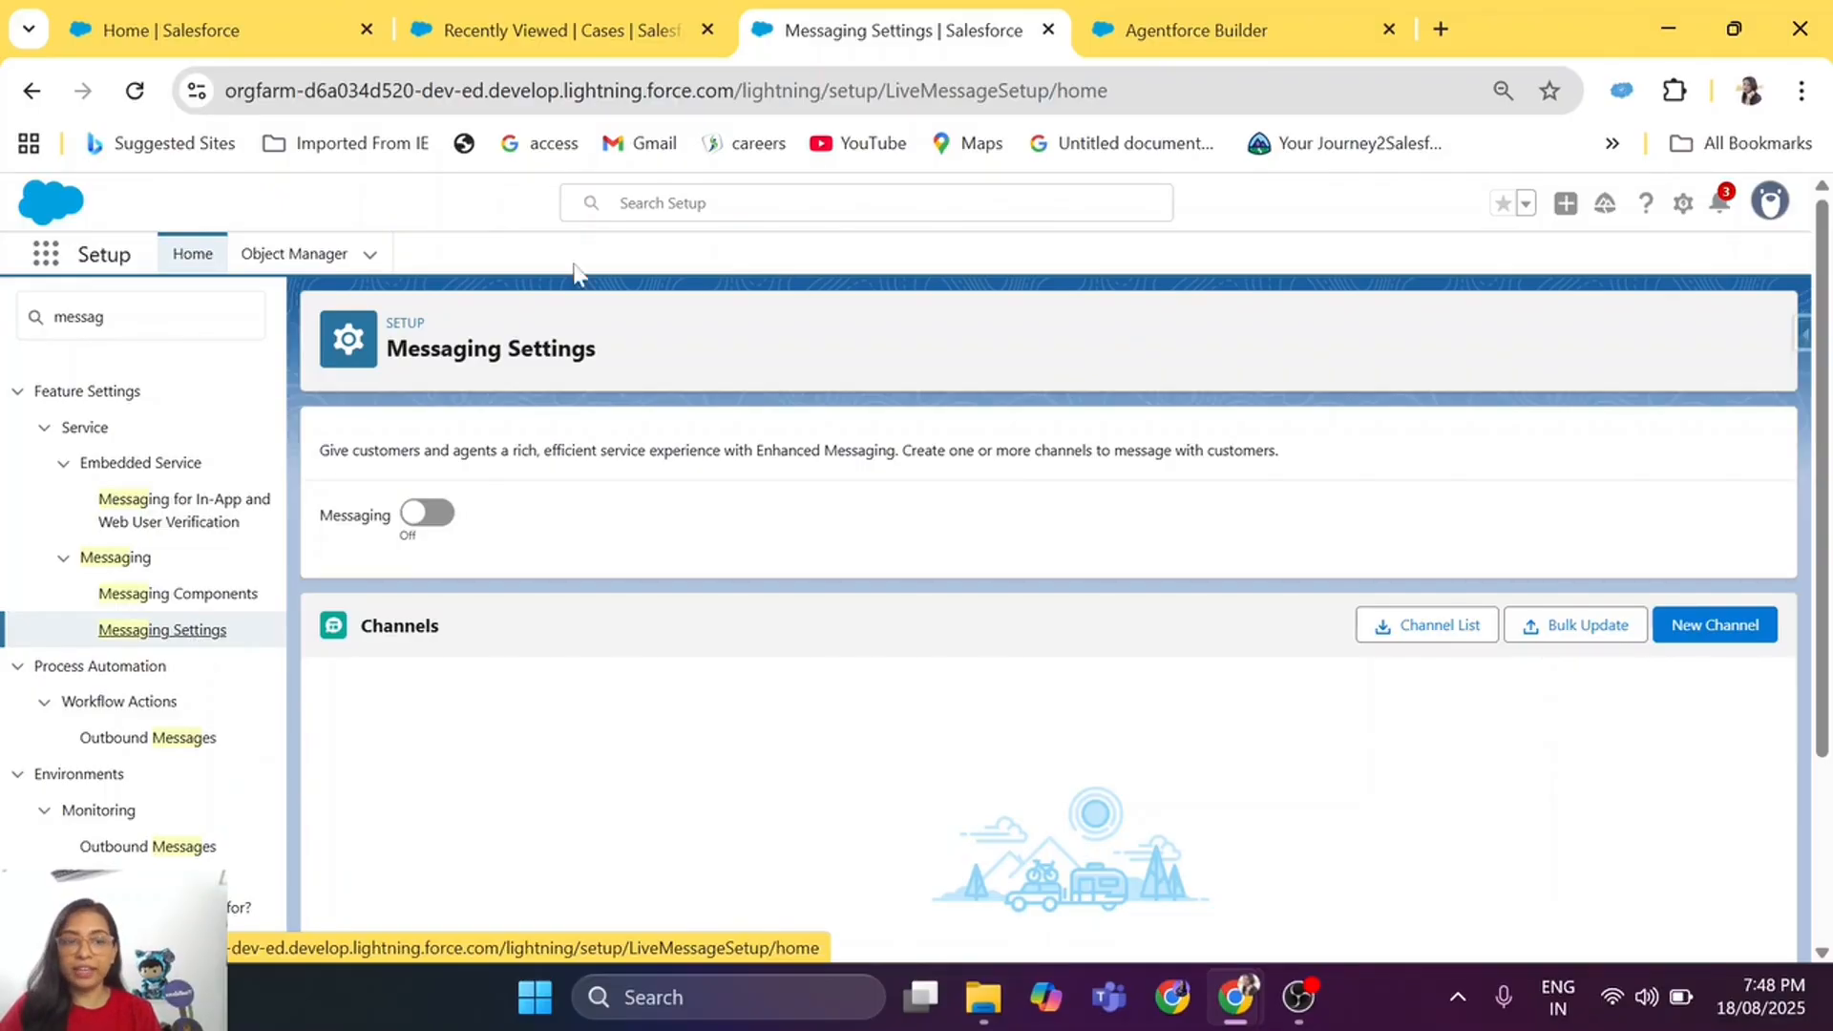
pyautogui.click(427, 514)
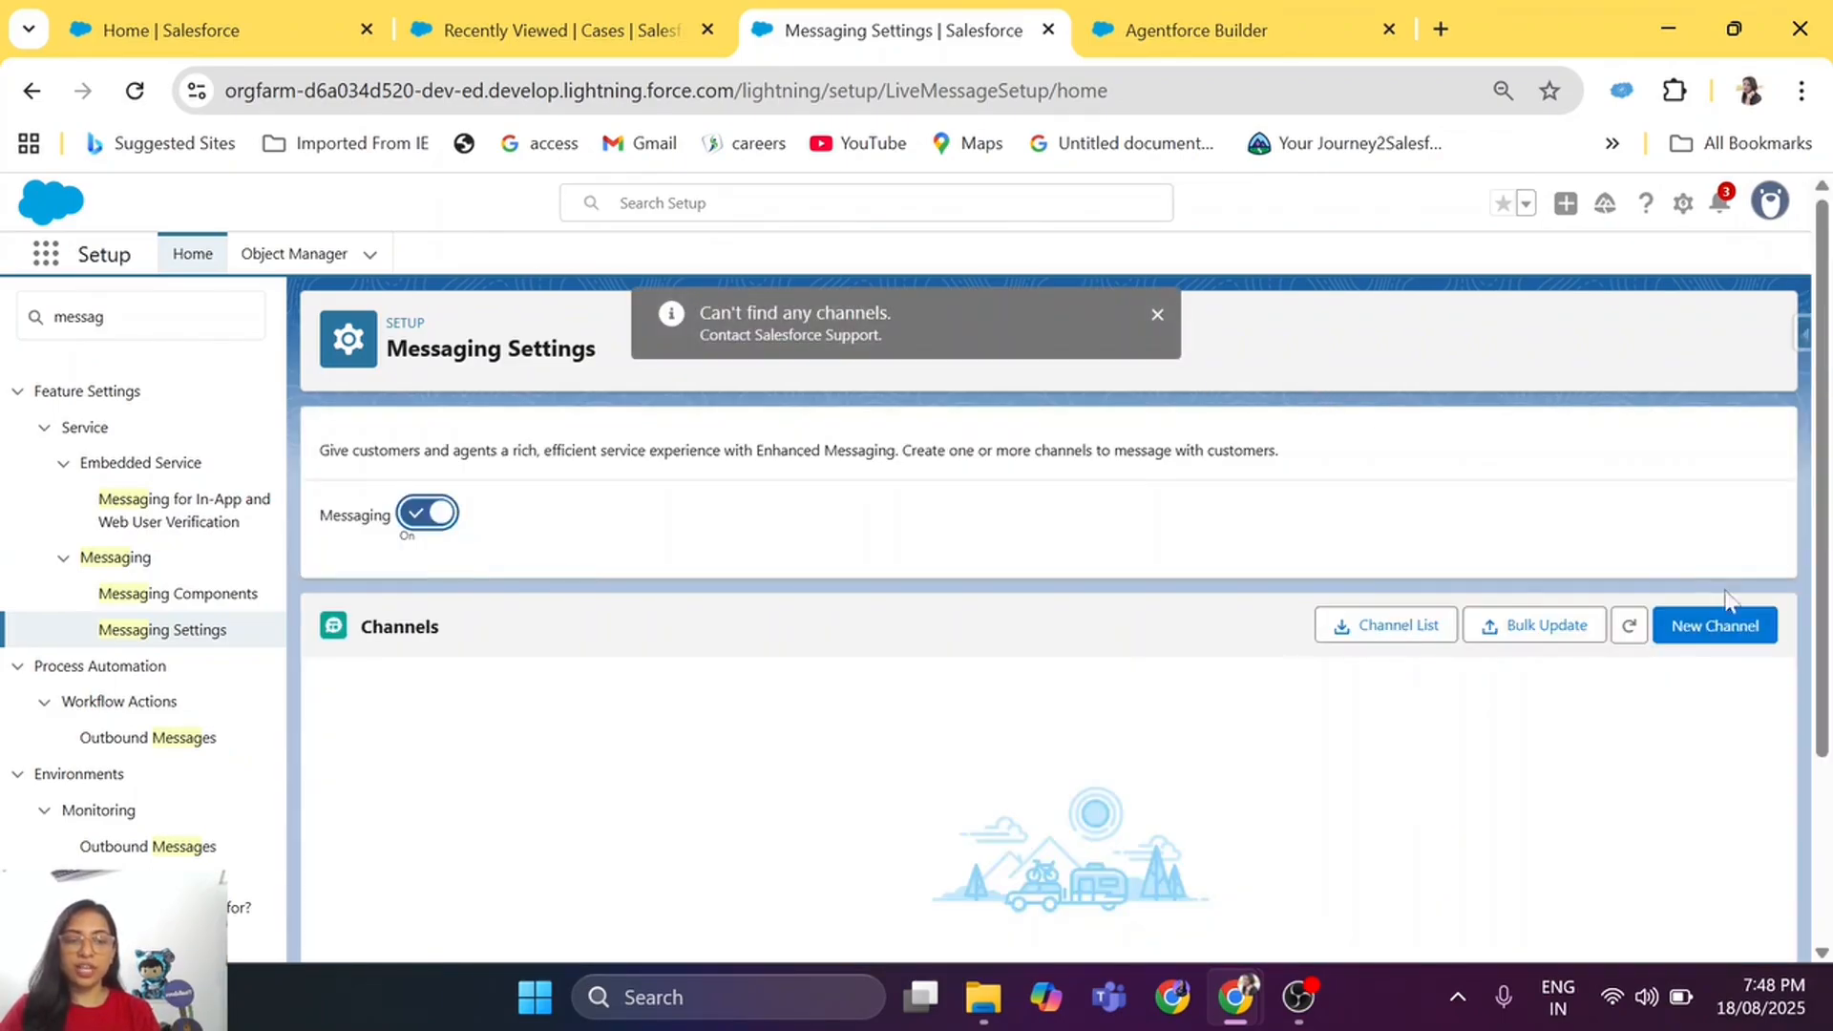
# Step: Start adding a new messaging channel of the type Messaging for In-App and Web
pyautogui.click(1716, 626)
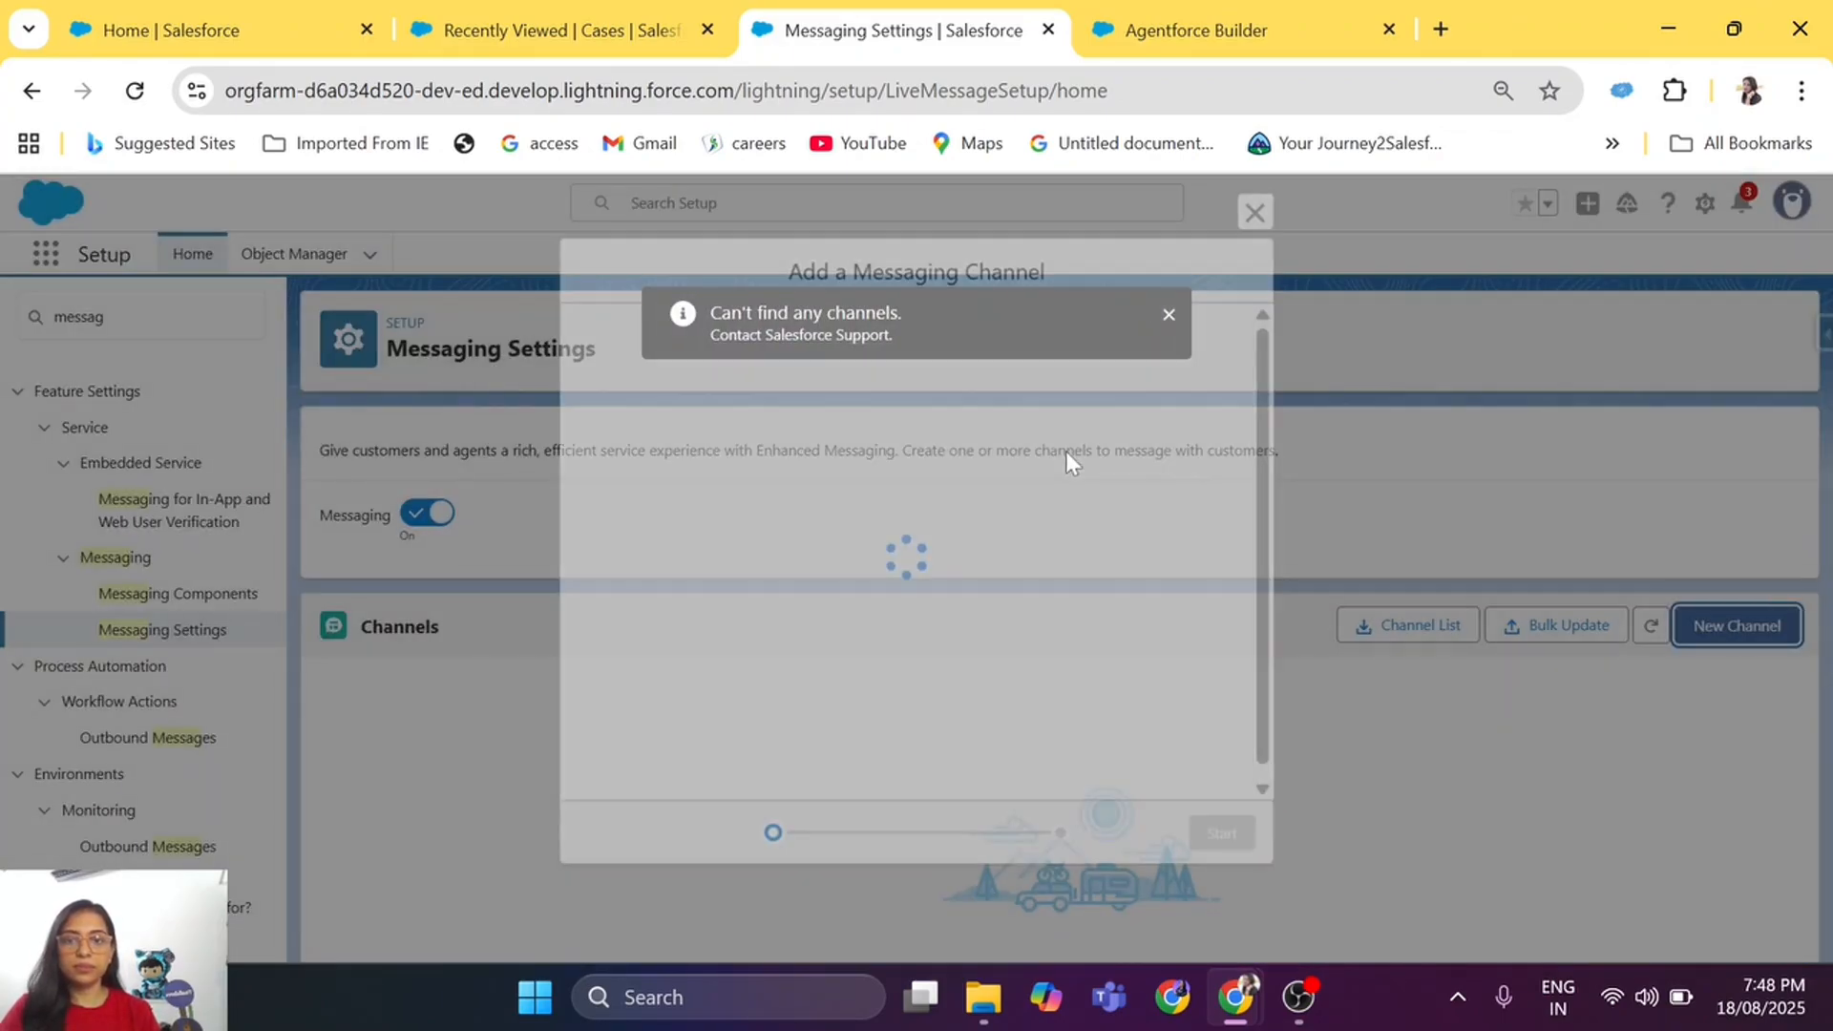
pyautogui.click(1167, 317)
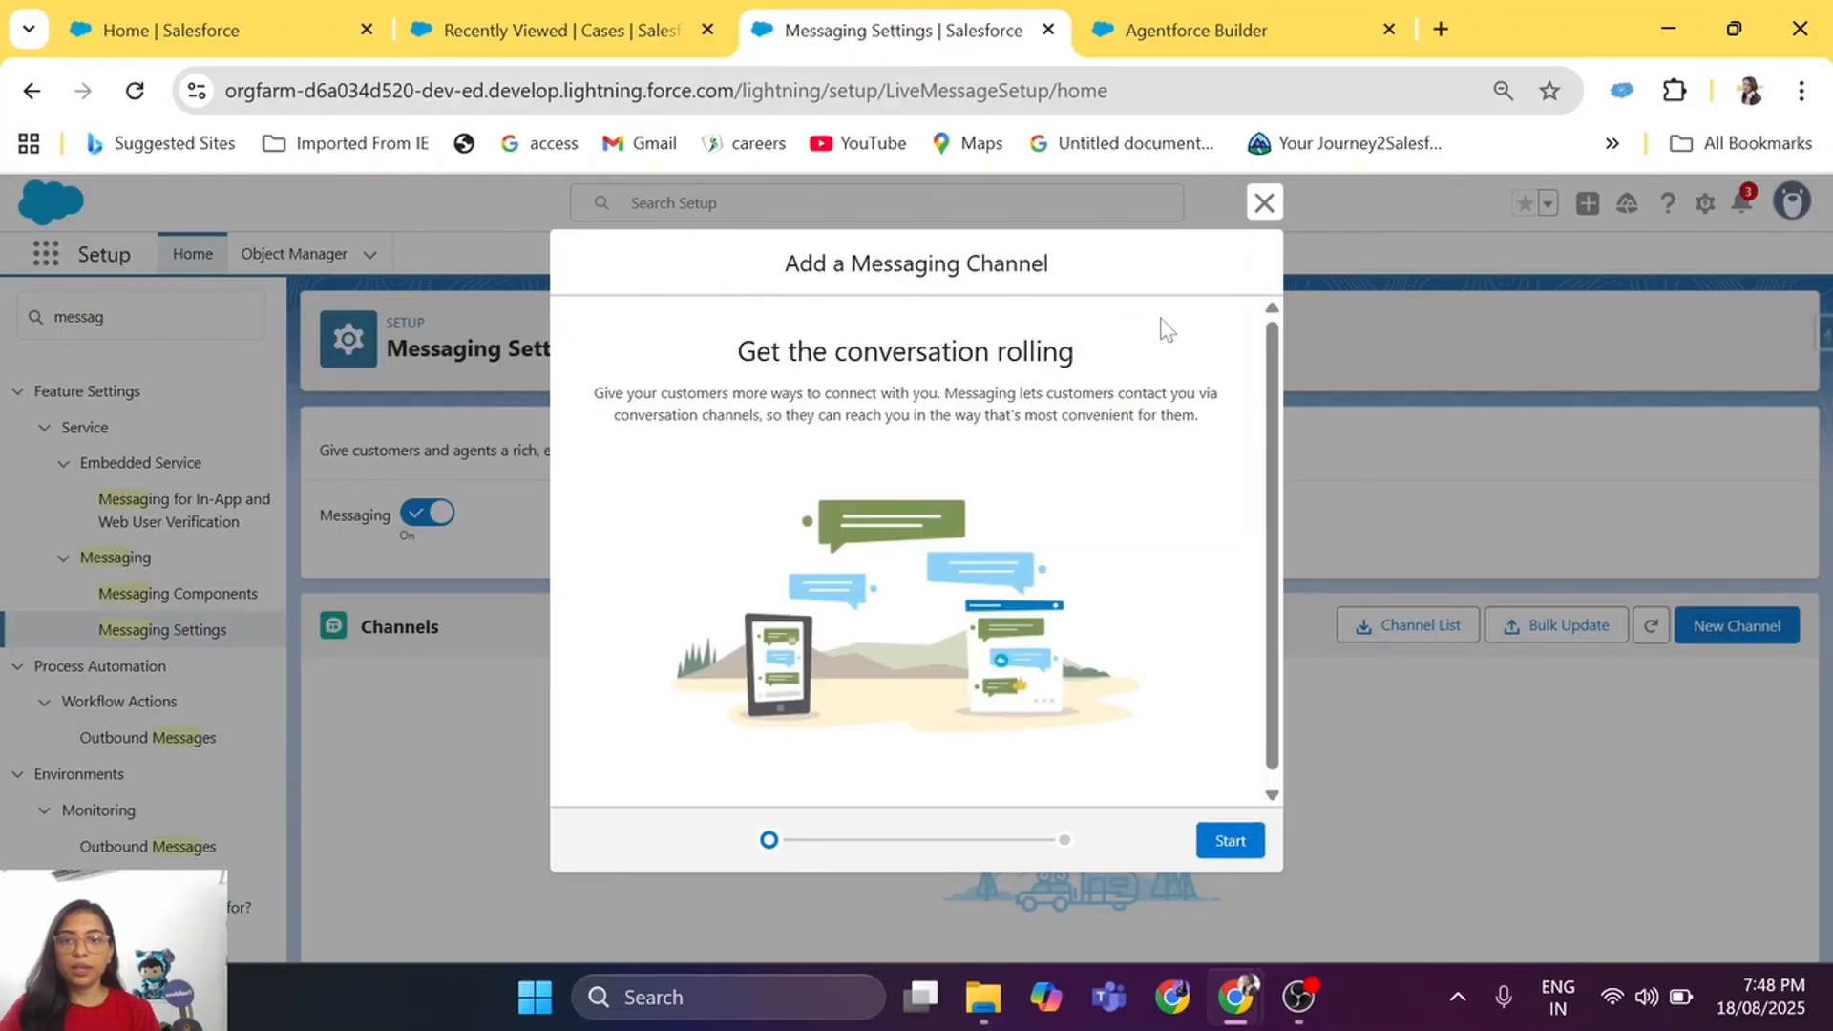
pyautogui.click(1236, 844)
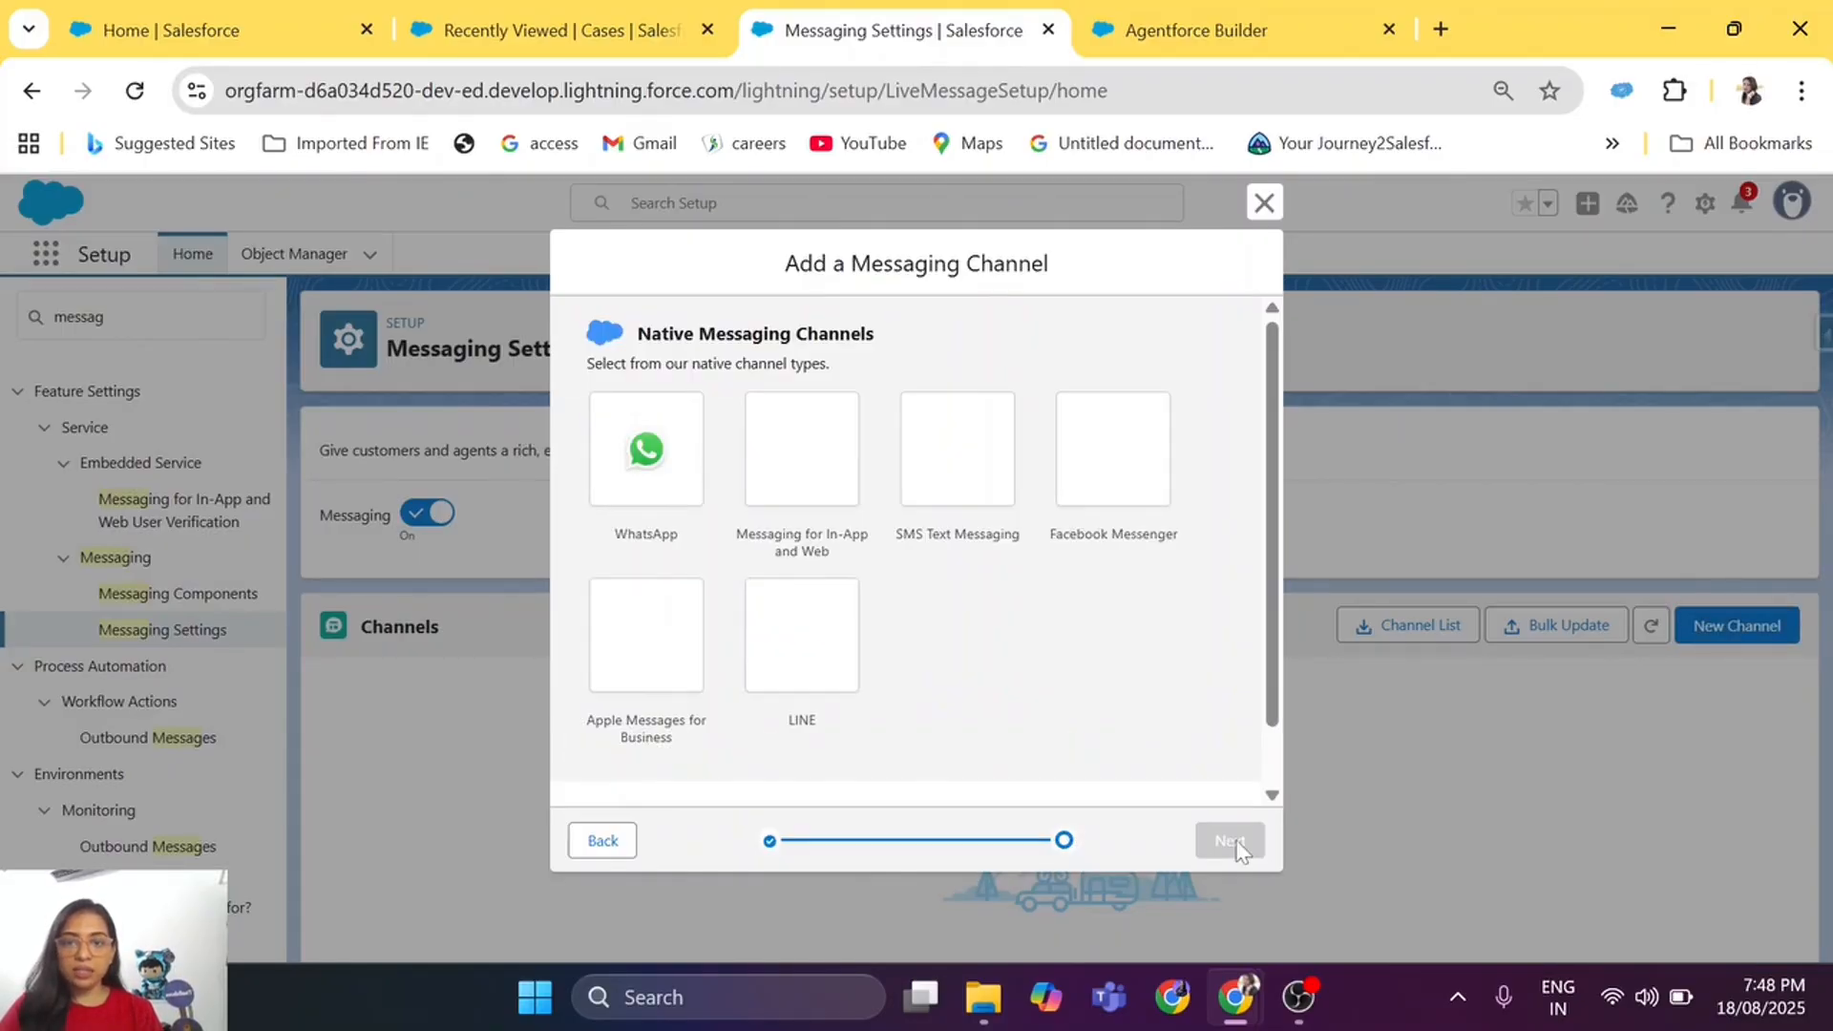
pyautogui.click(801, 459)
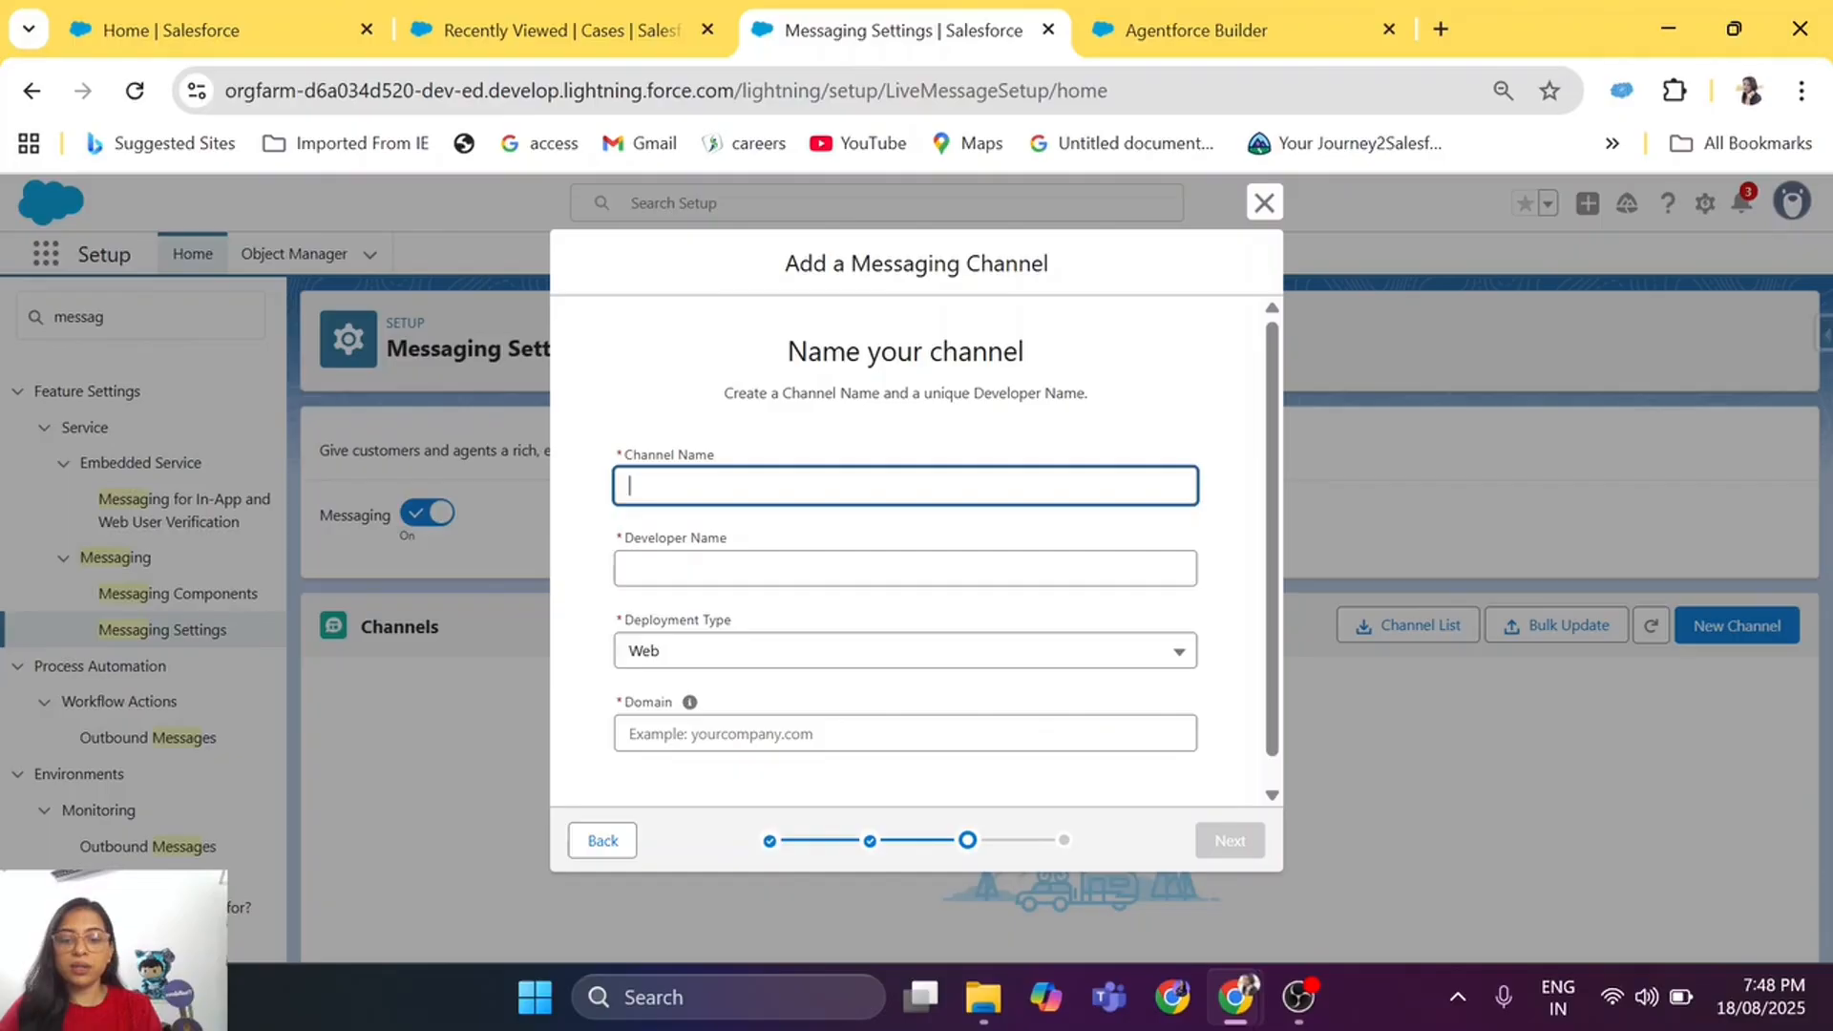
# Step: Name the web channel Support Agent Channel, set its domain to orgfarm-d6a034d520-dev-ed.develop.my.site.com, and continue to channel routing
pyautogui.write('Suppor')
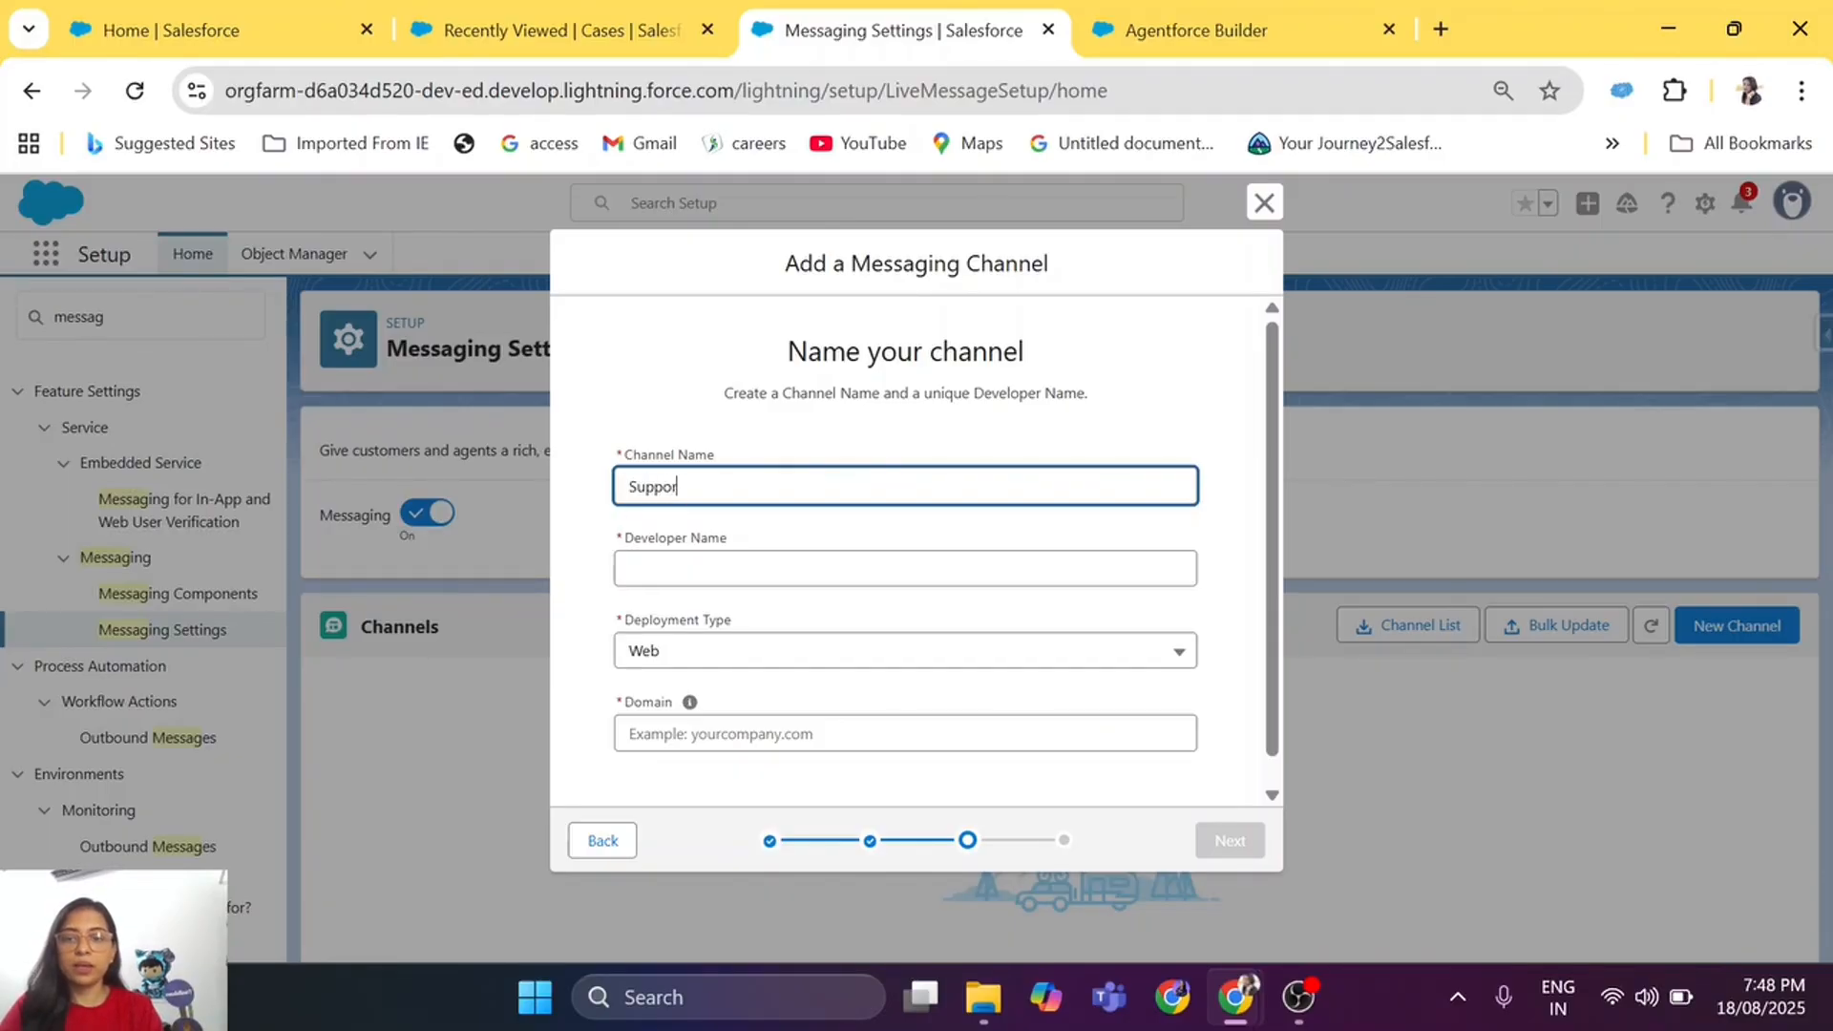
pyautogui.write('t Agent ')
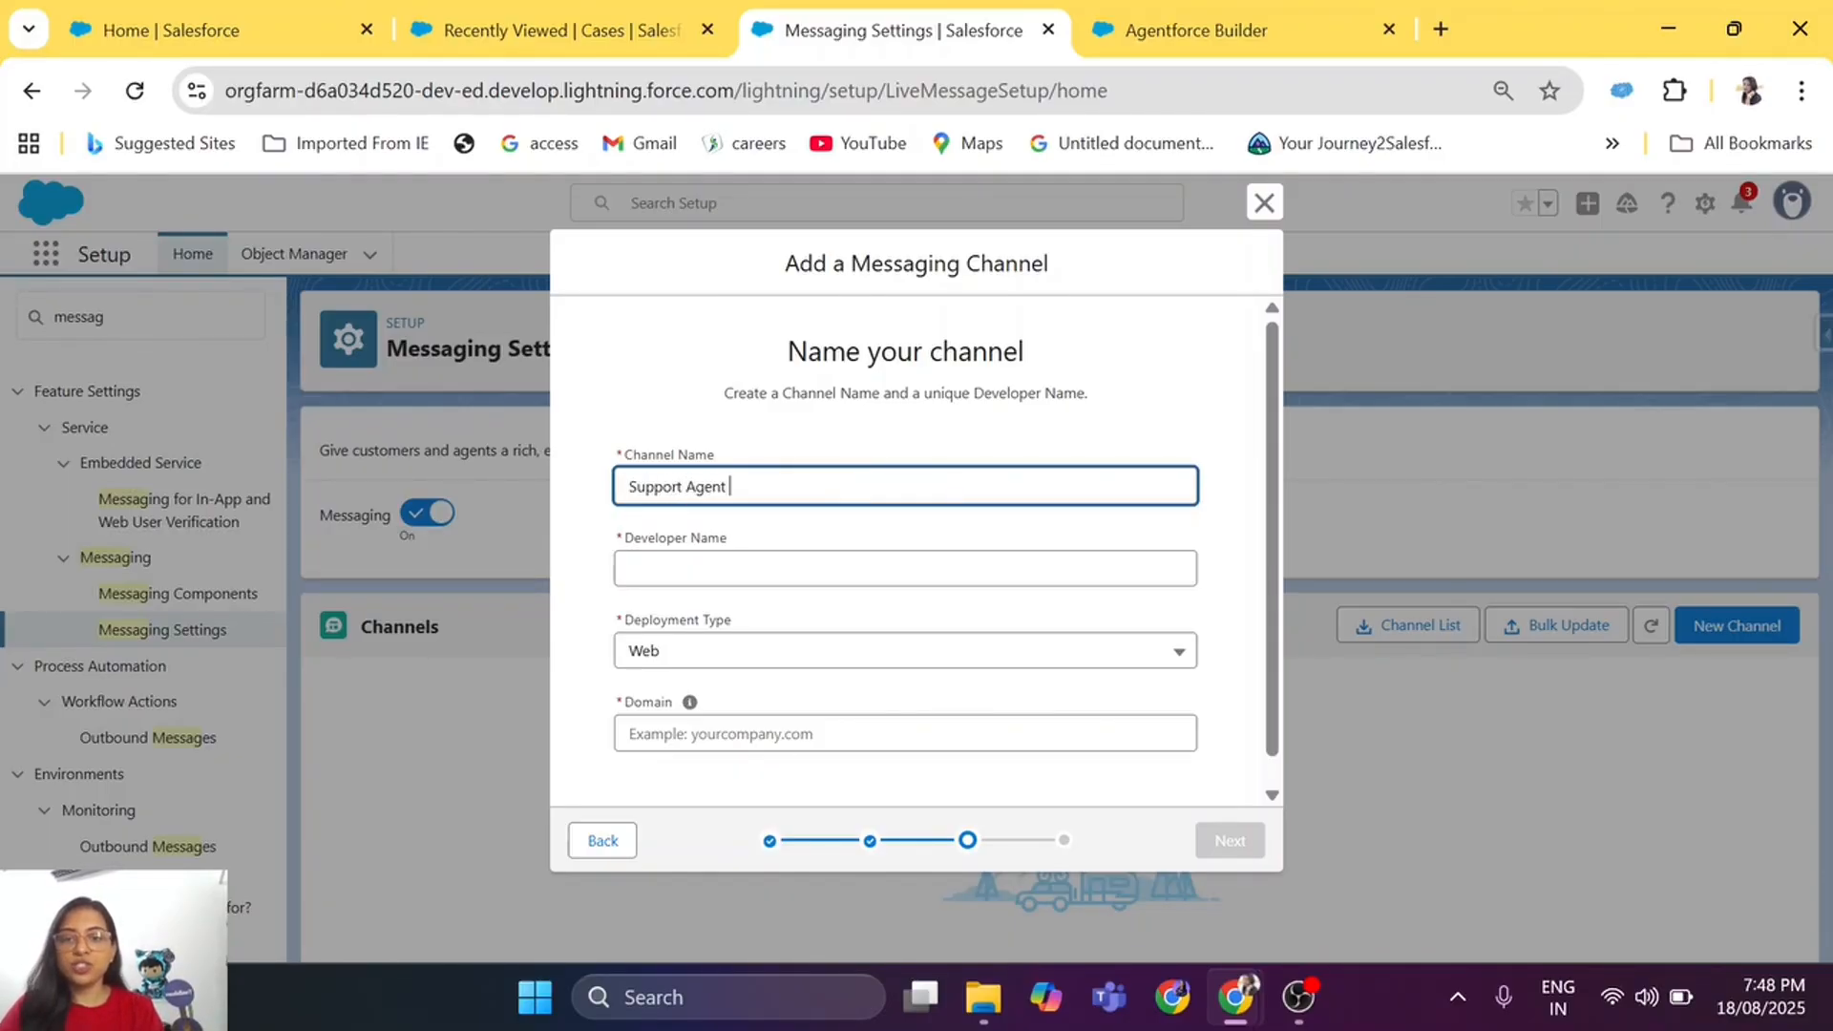
pyautogui.write('Channel')
pyautogui.press('Tab')
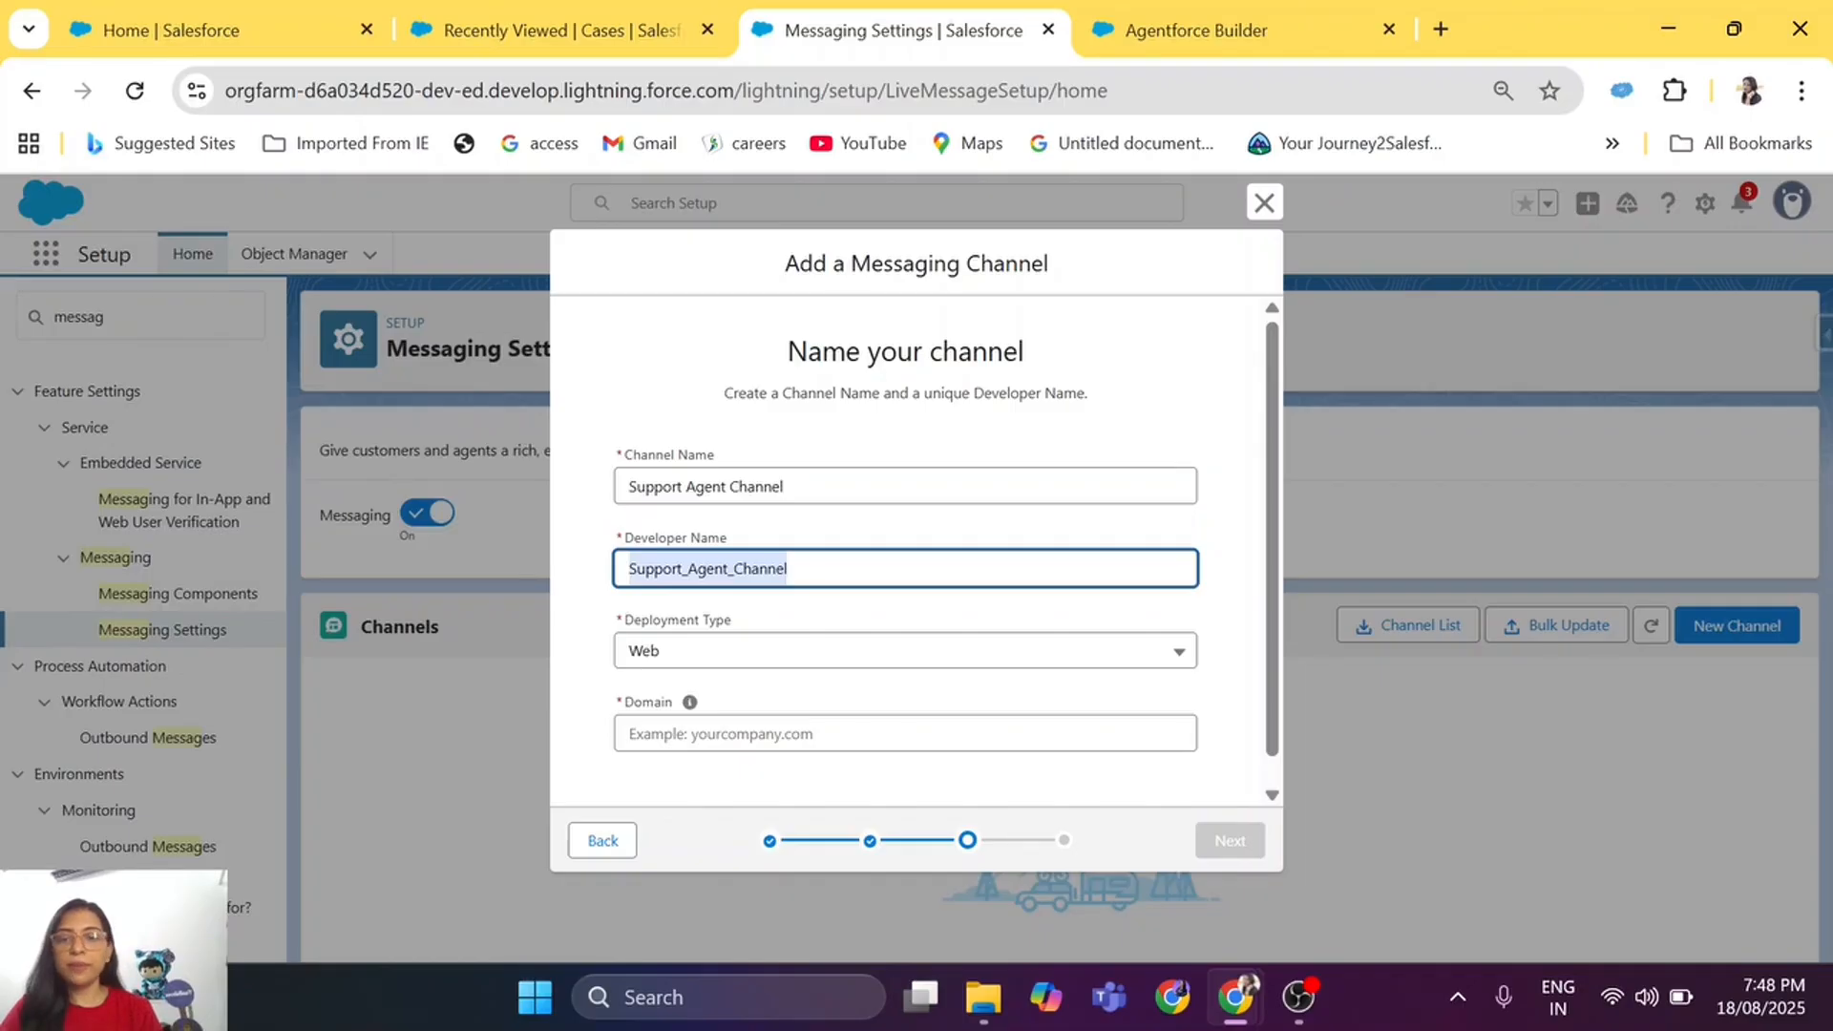
pyautogui.scroll(-1, 873, 582)
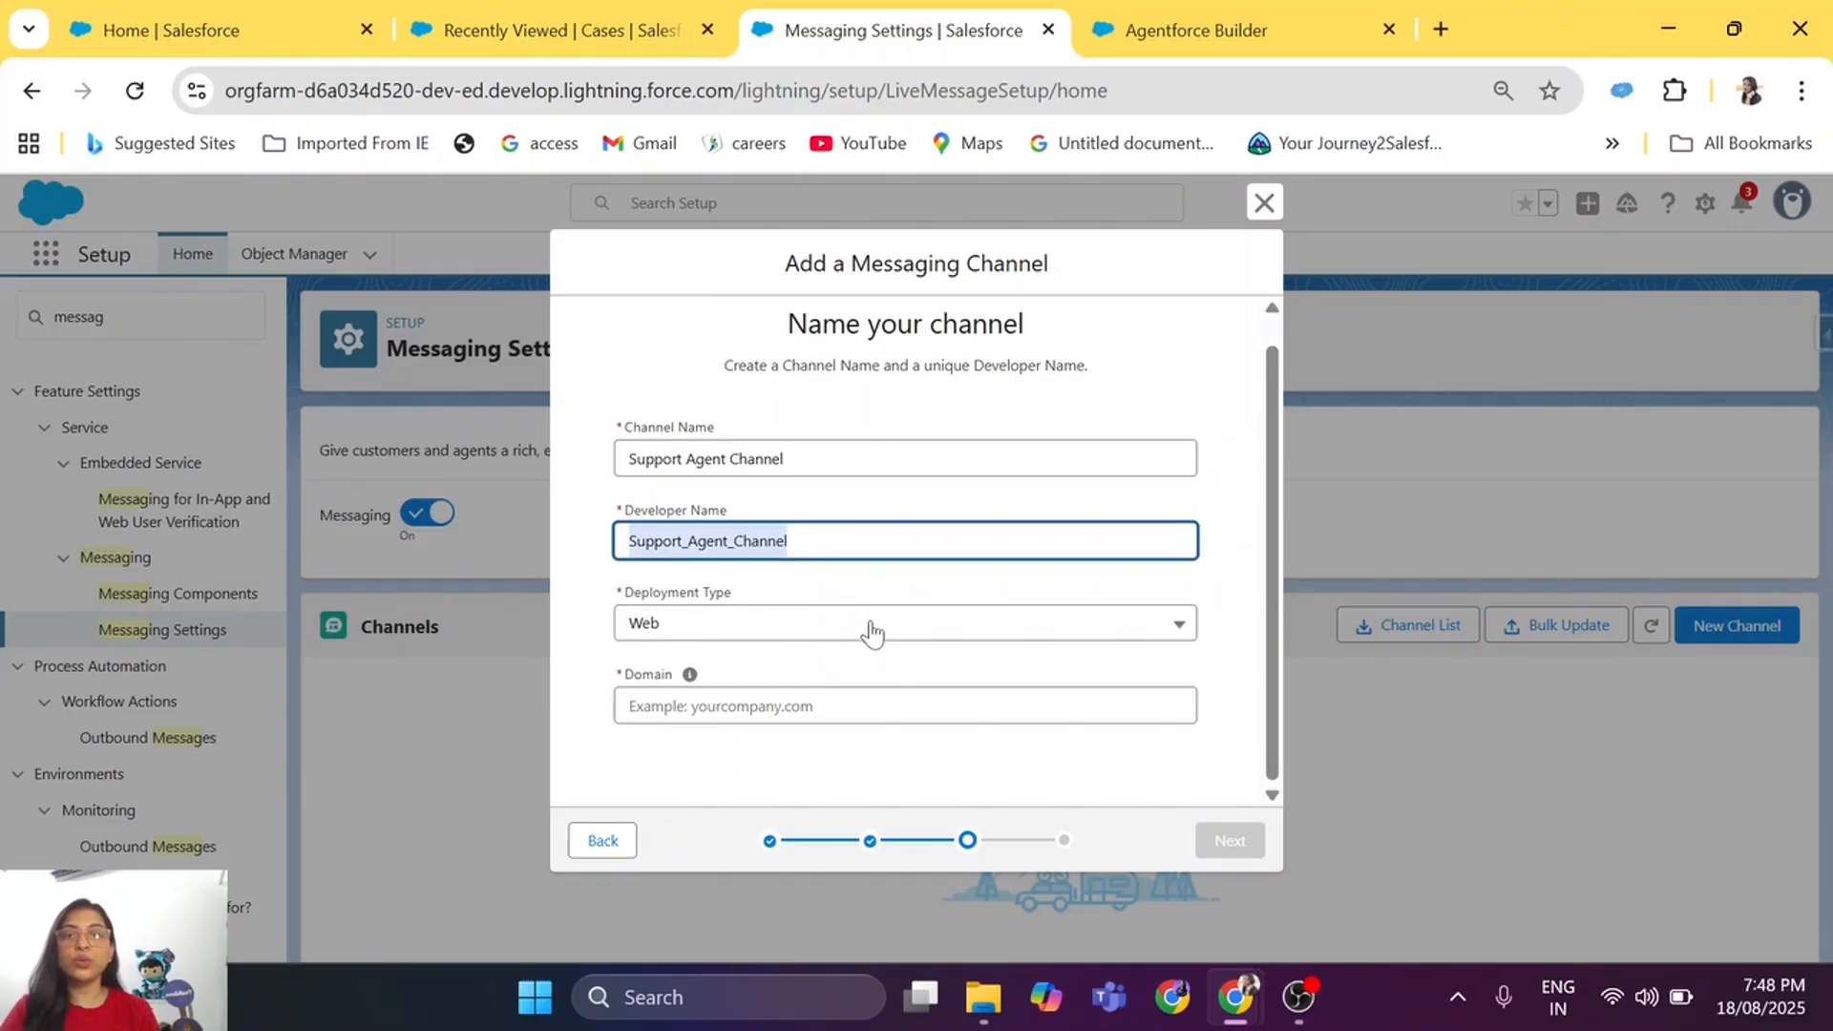
pyautogui.click(872, 705)
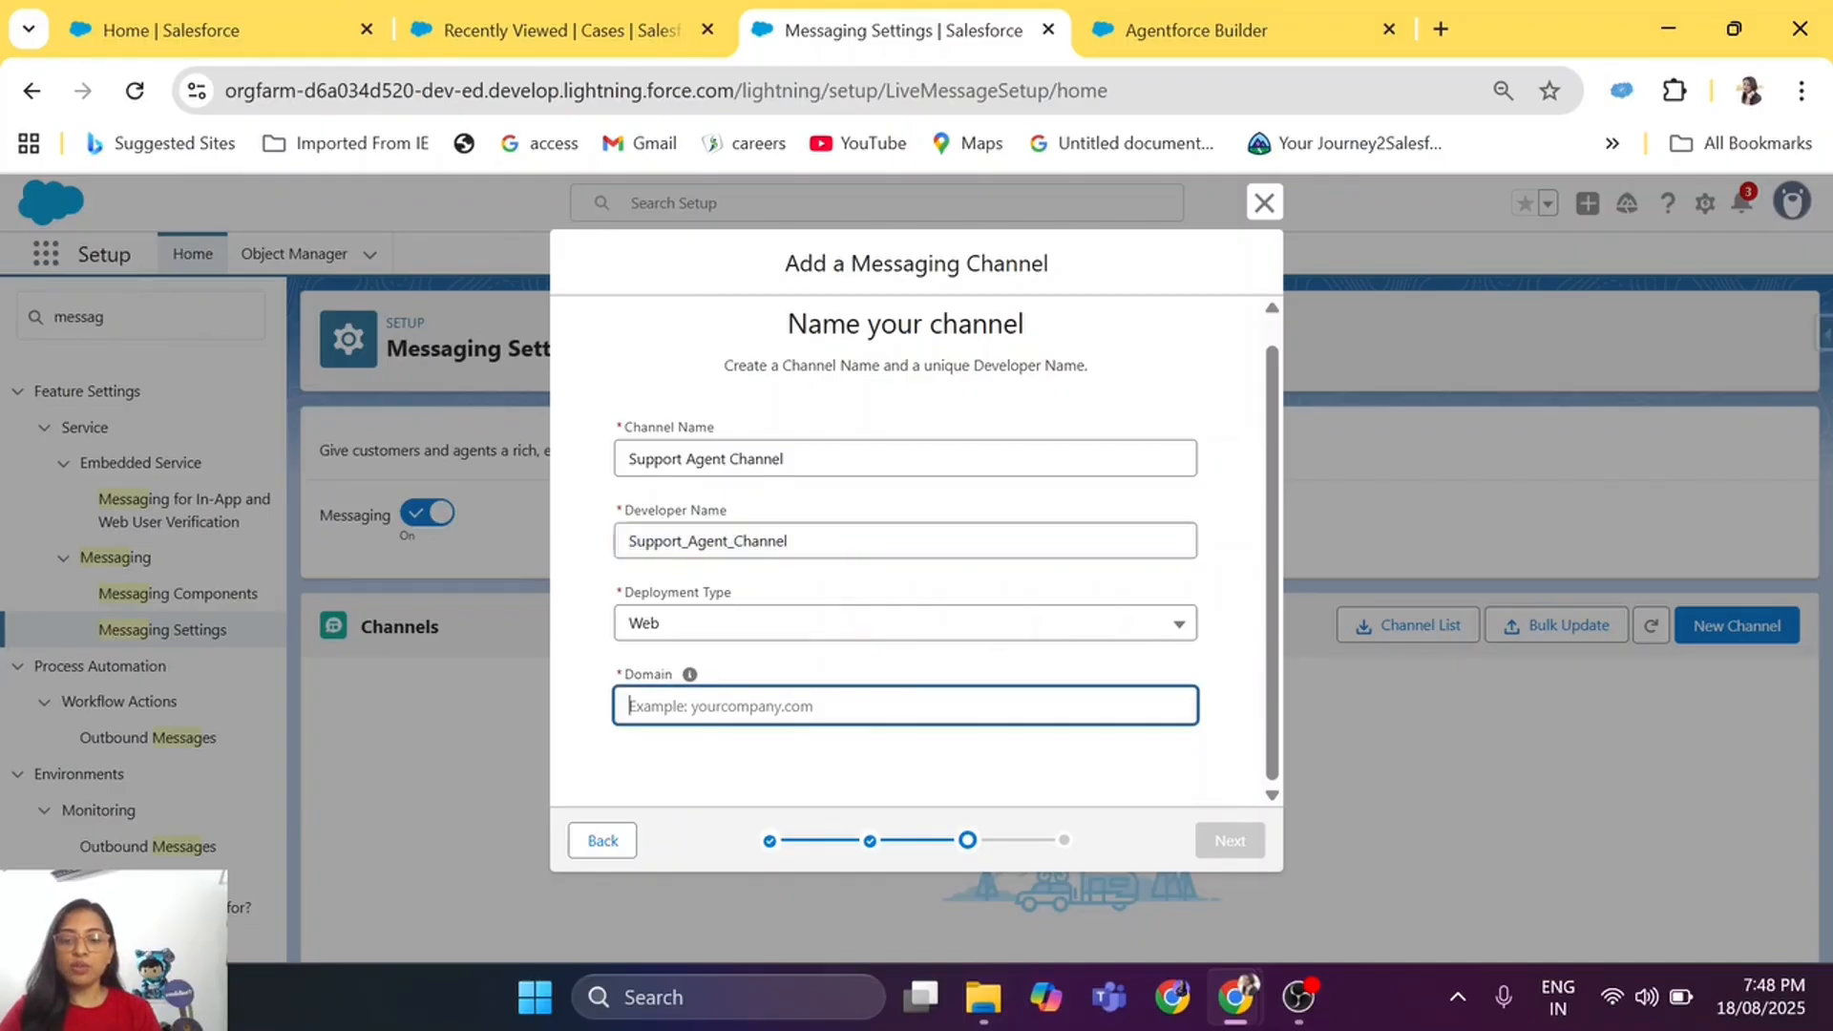
pyautogui.write('orgfarm-d6a034d520-dev-ed.develop.my.site.com')
pyautogui.click(984, 764)
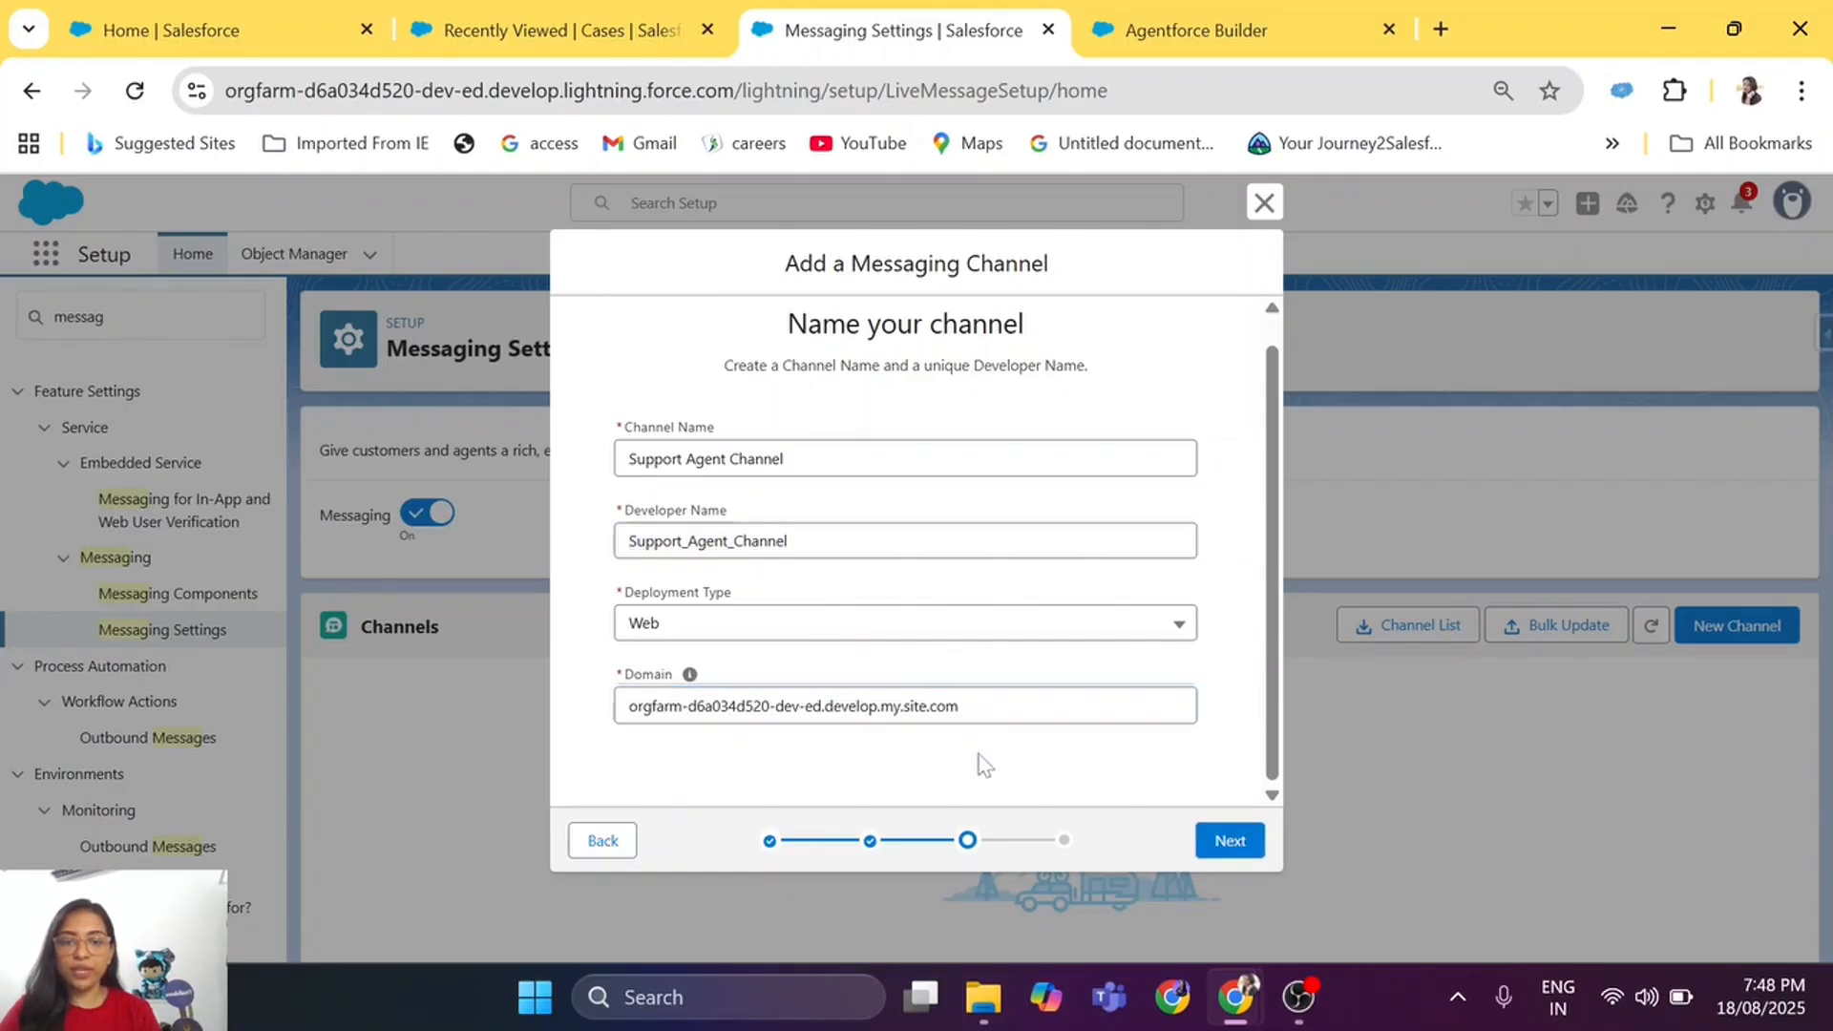
pyautogui.click(1237, 842)
# Step: Set the channel's routing type to Agentforce Service Agent
pyautogui.click(888, 580)
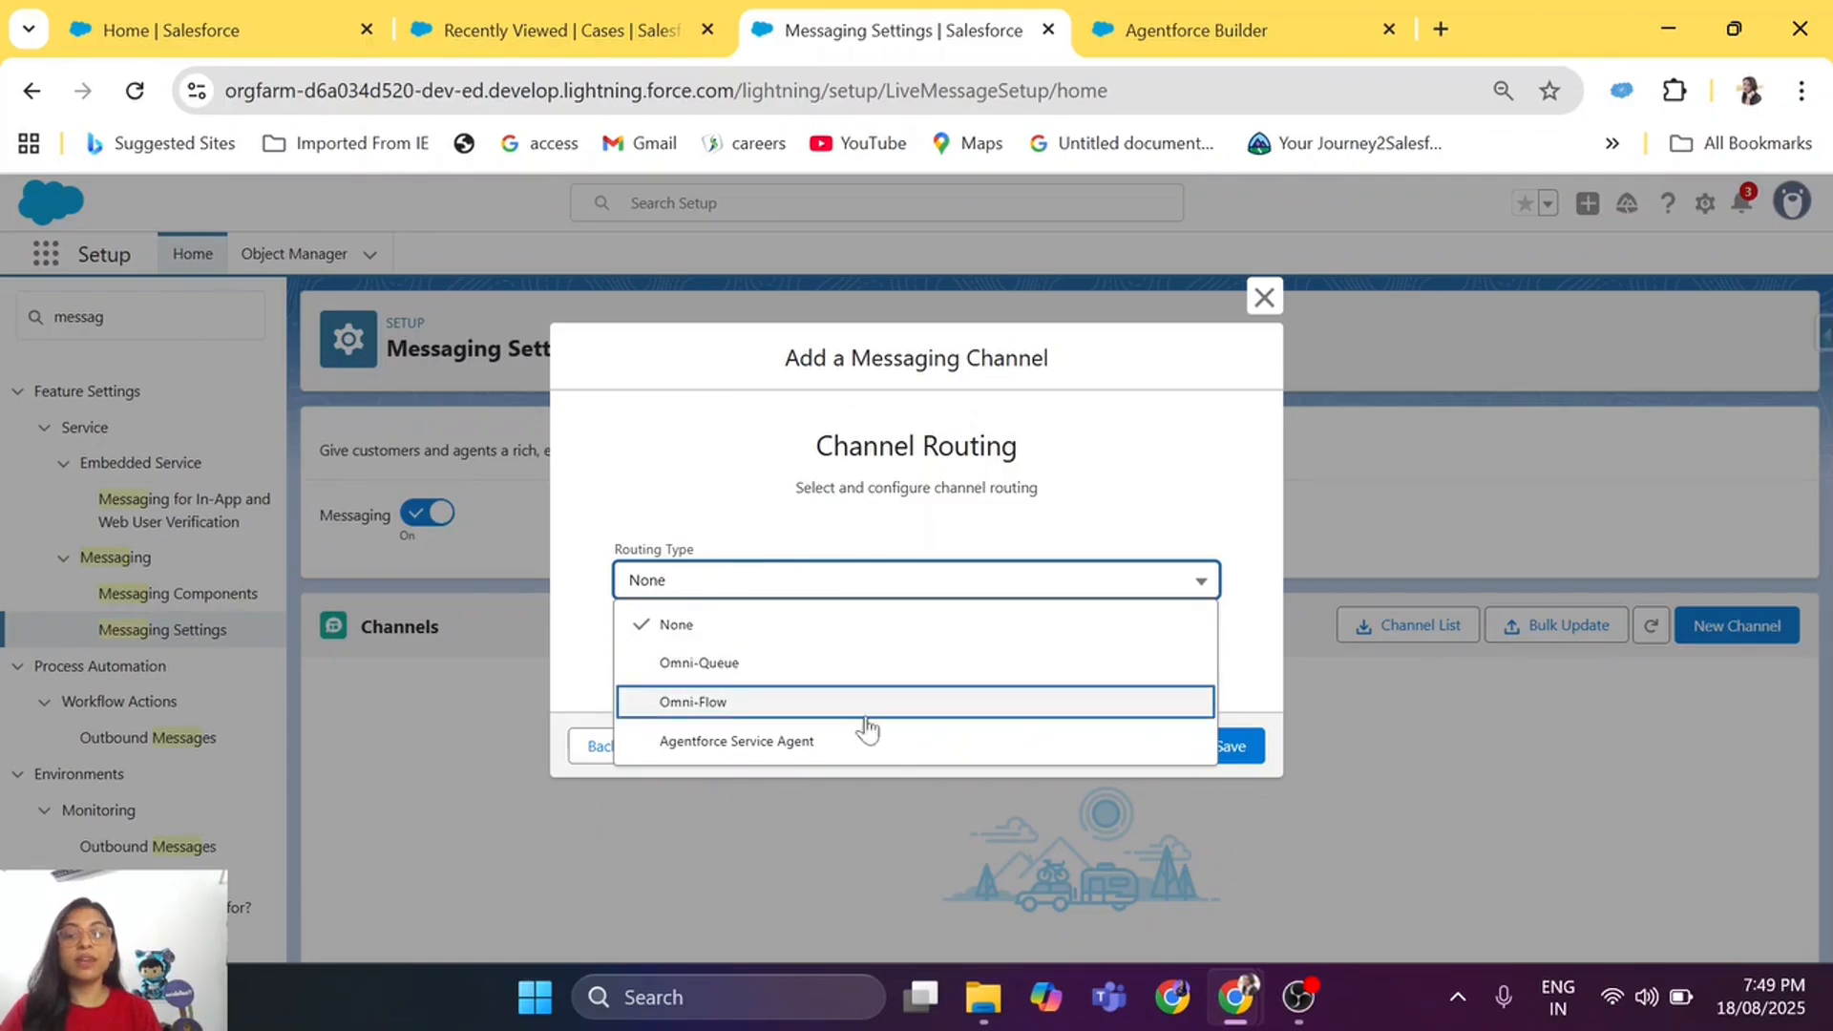
pyautogui.click(807, 741)
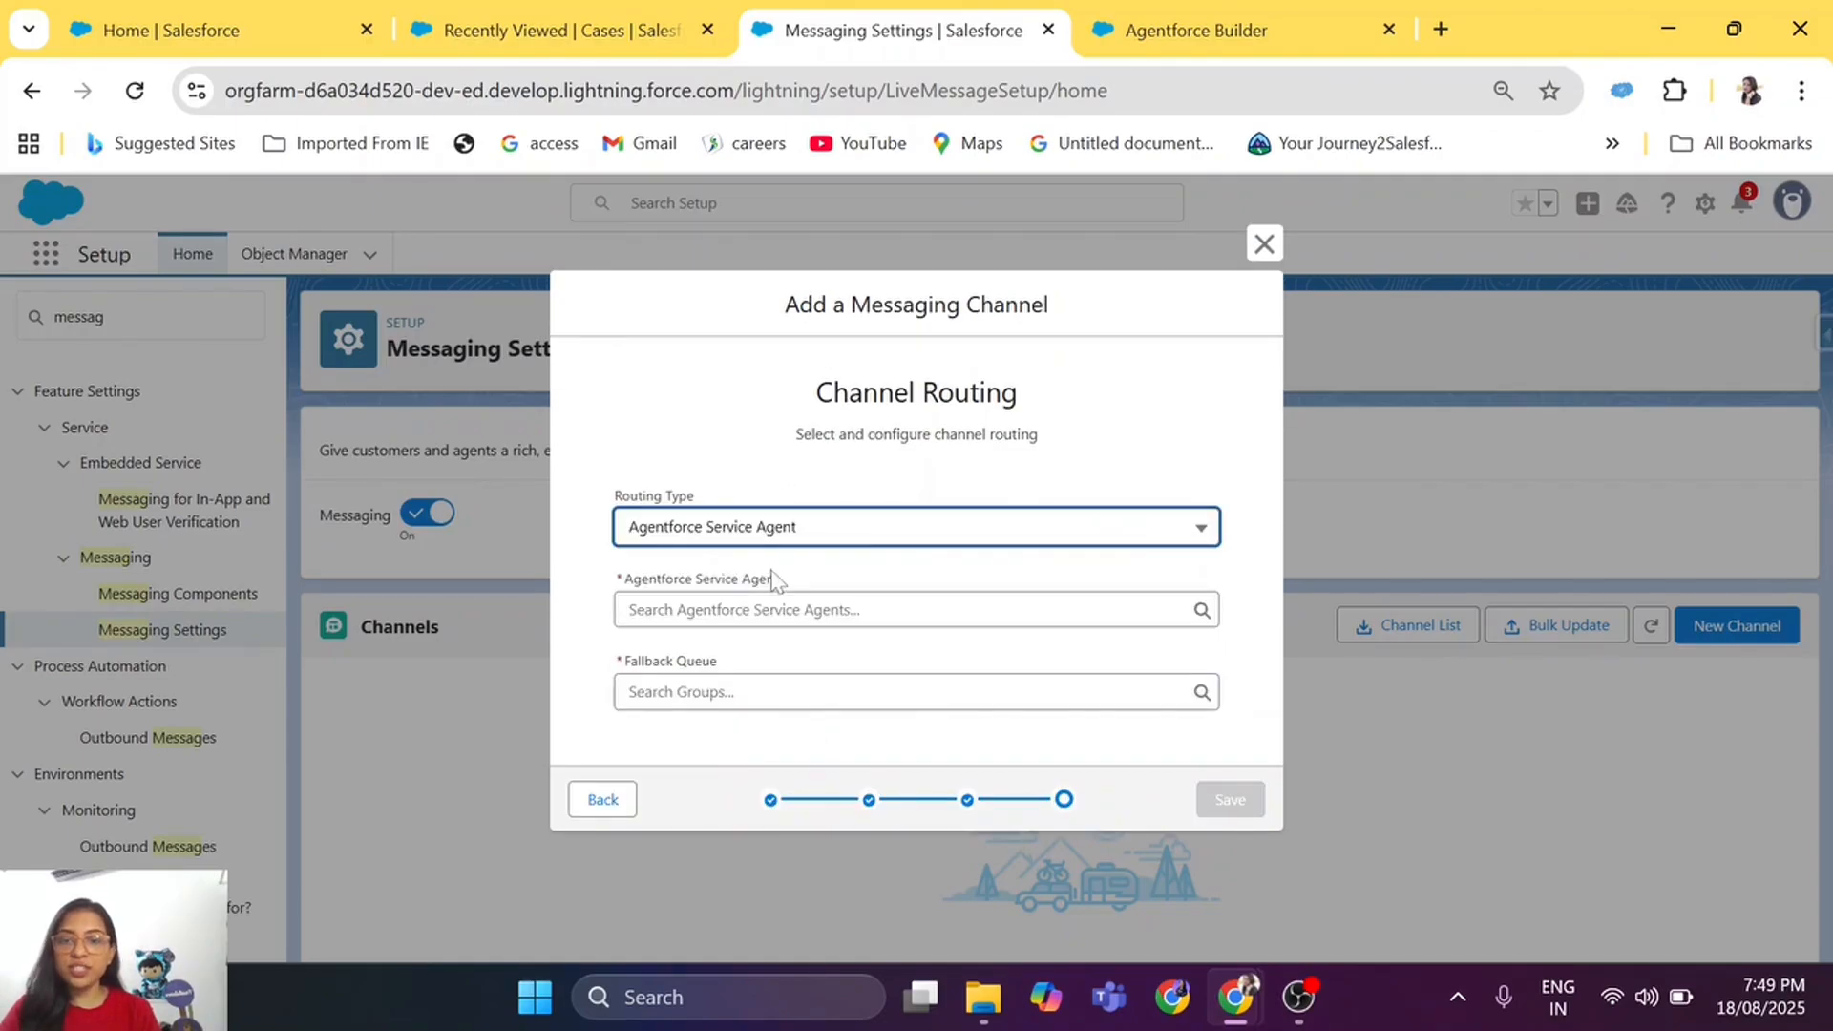
pyautogui.click(776, 610)
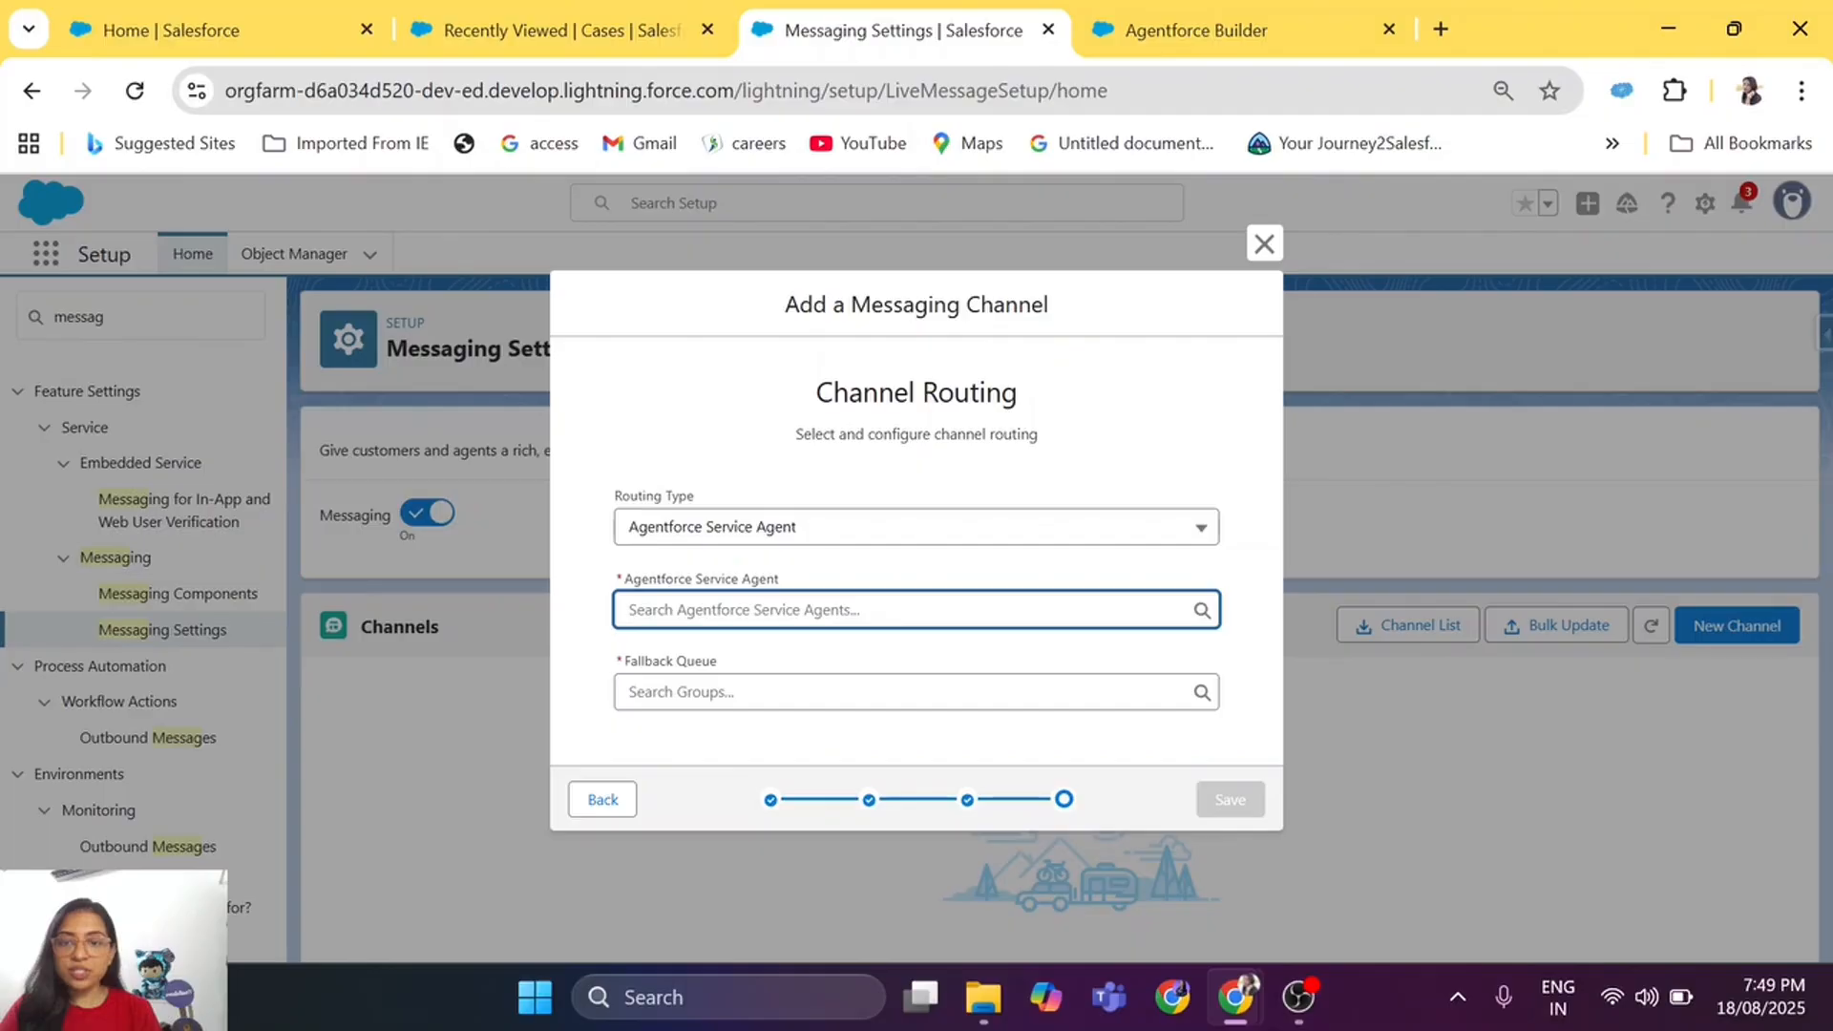
pyautogui.click(1184, 90)
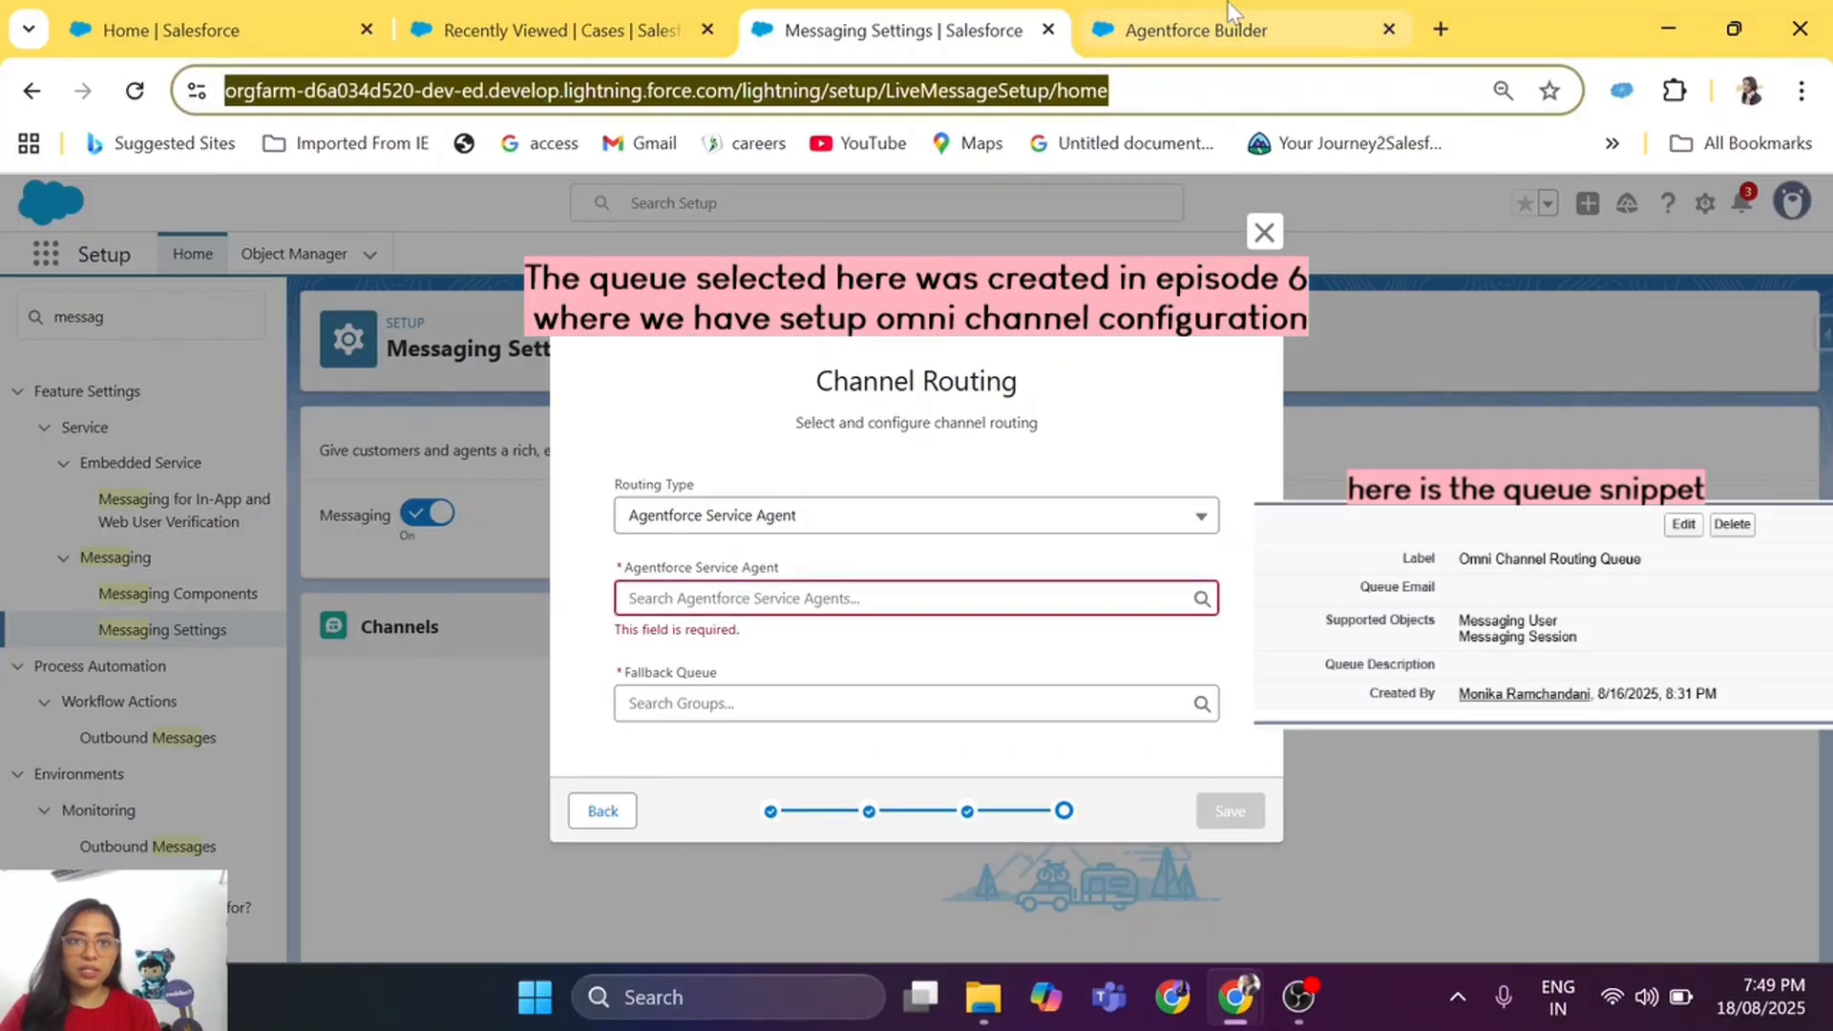
pyautogui.click(1230, 7)
pyautogui.click(959, 7)
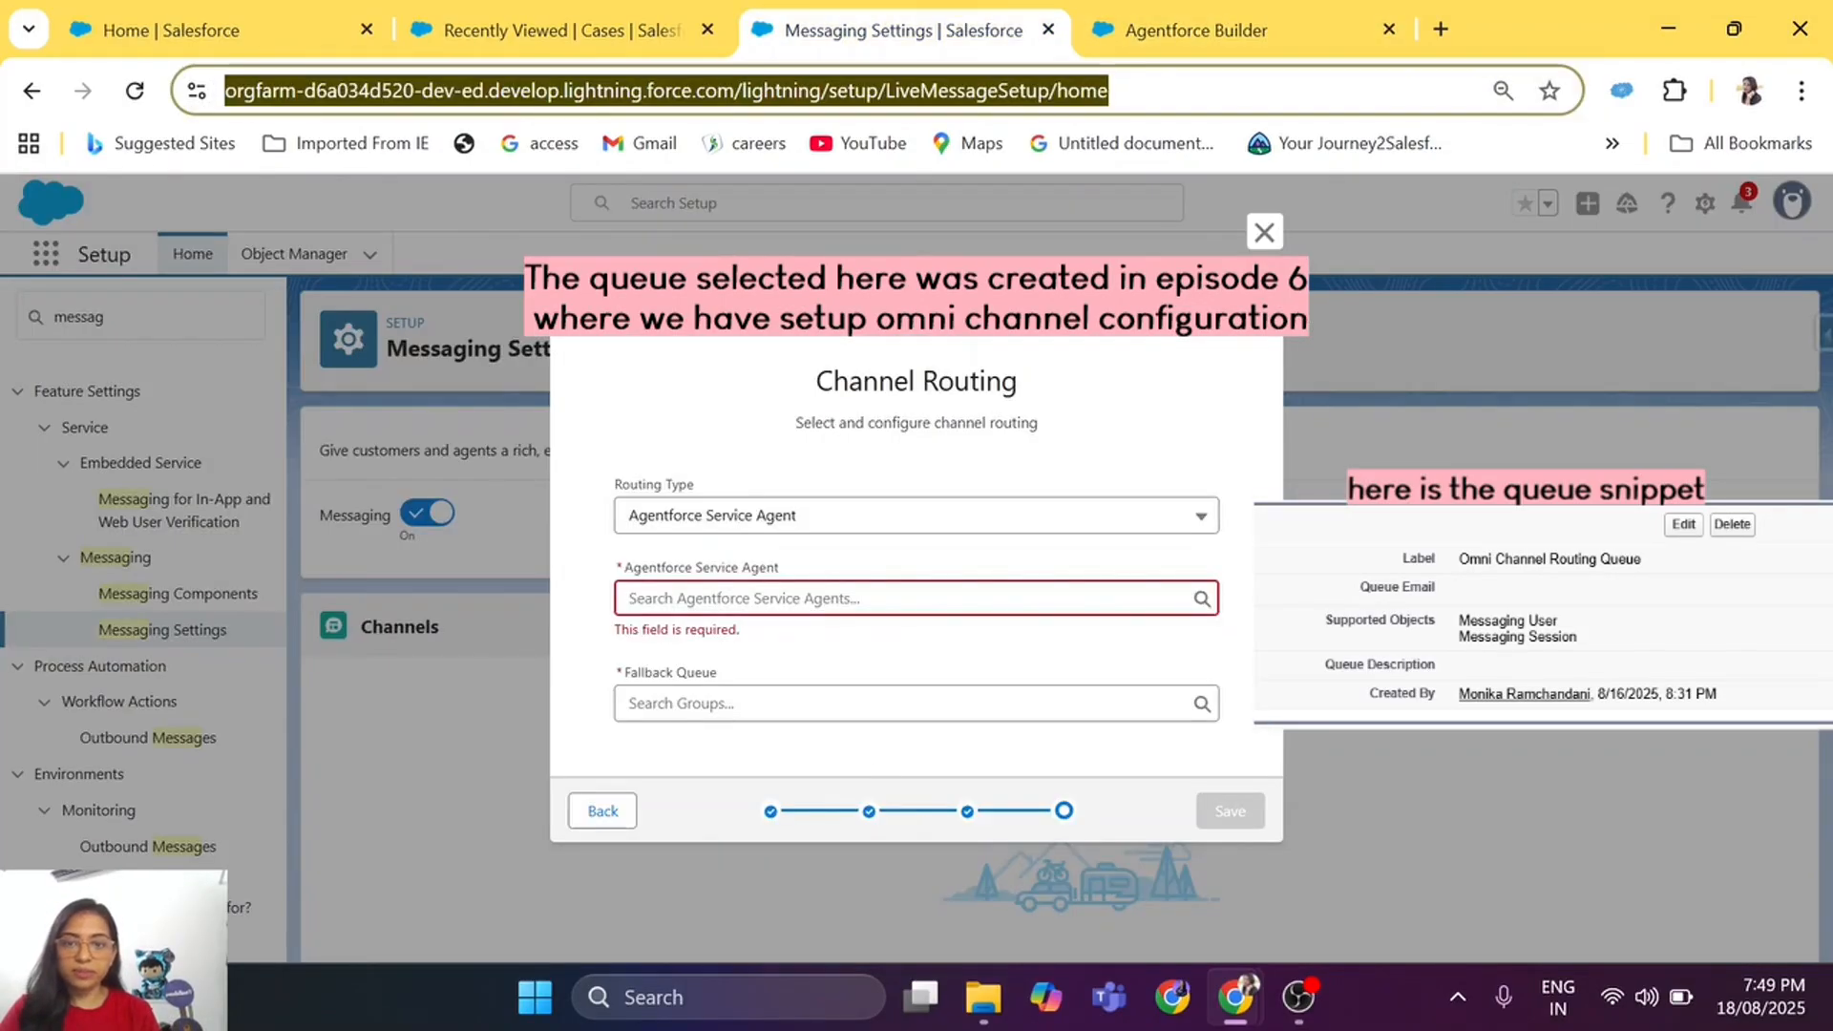
# Step: Set the channel's Agentforce service agent to Account Support Agent and its fallback queue to Omni Channel Routing Queue
pyautogui.click(820, 592)
pyautogui.write('acc')
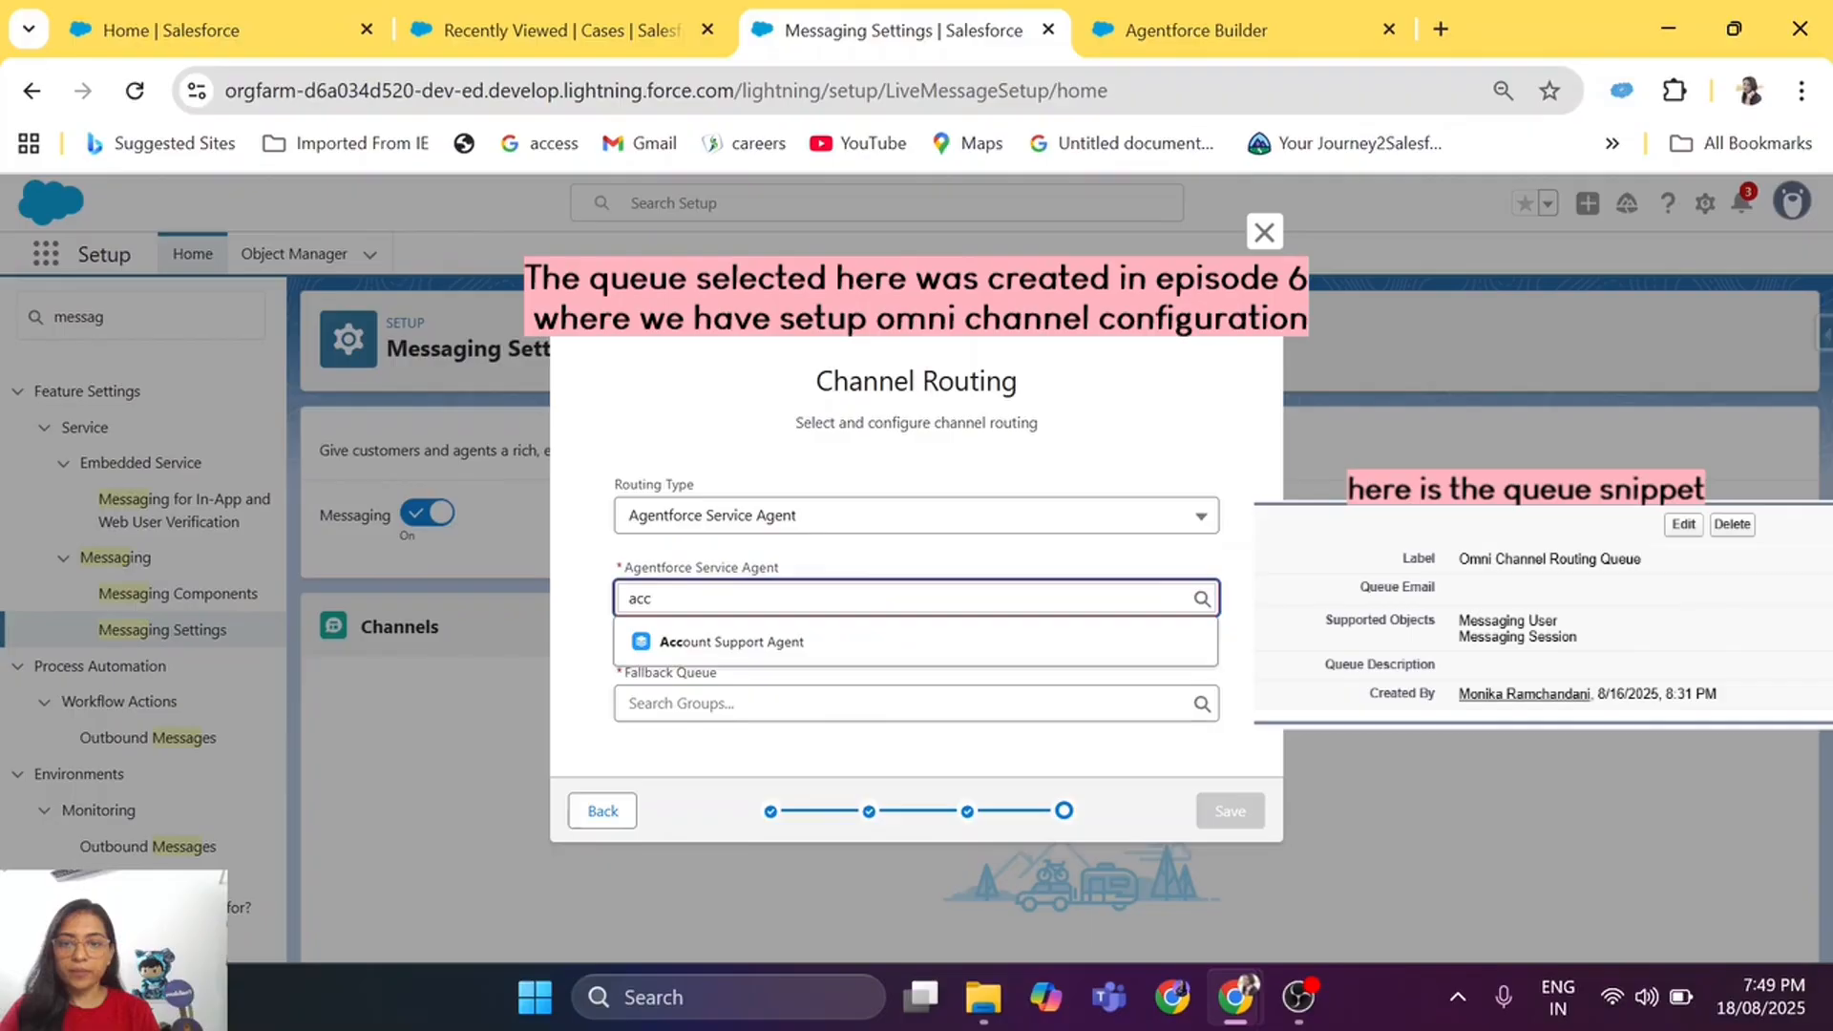
pyautogui.click(731, 642)
pyautogui.write('o')
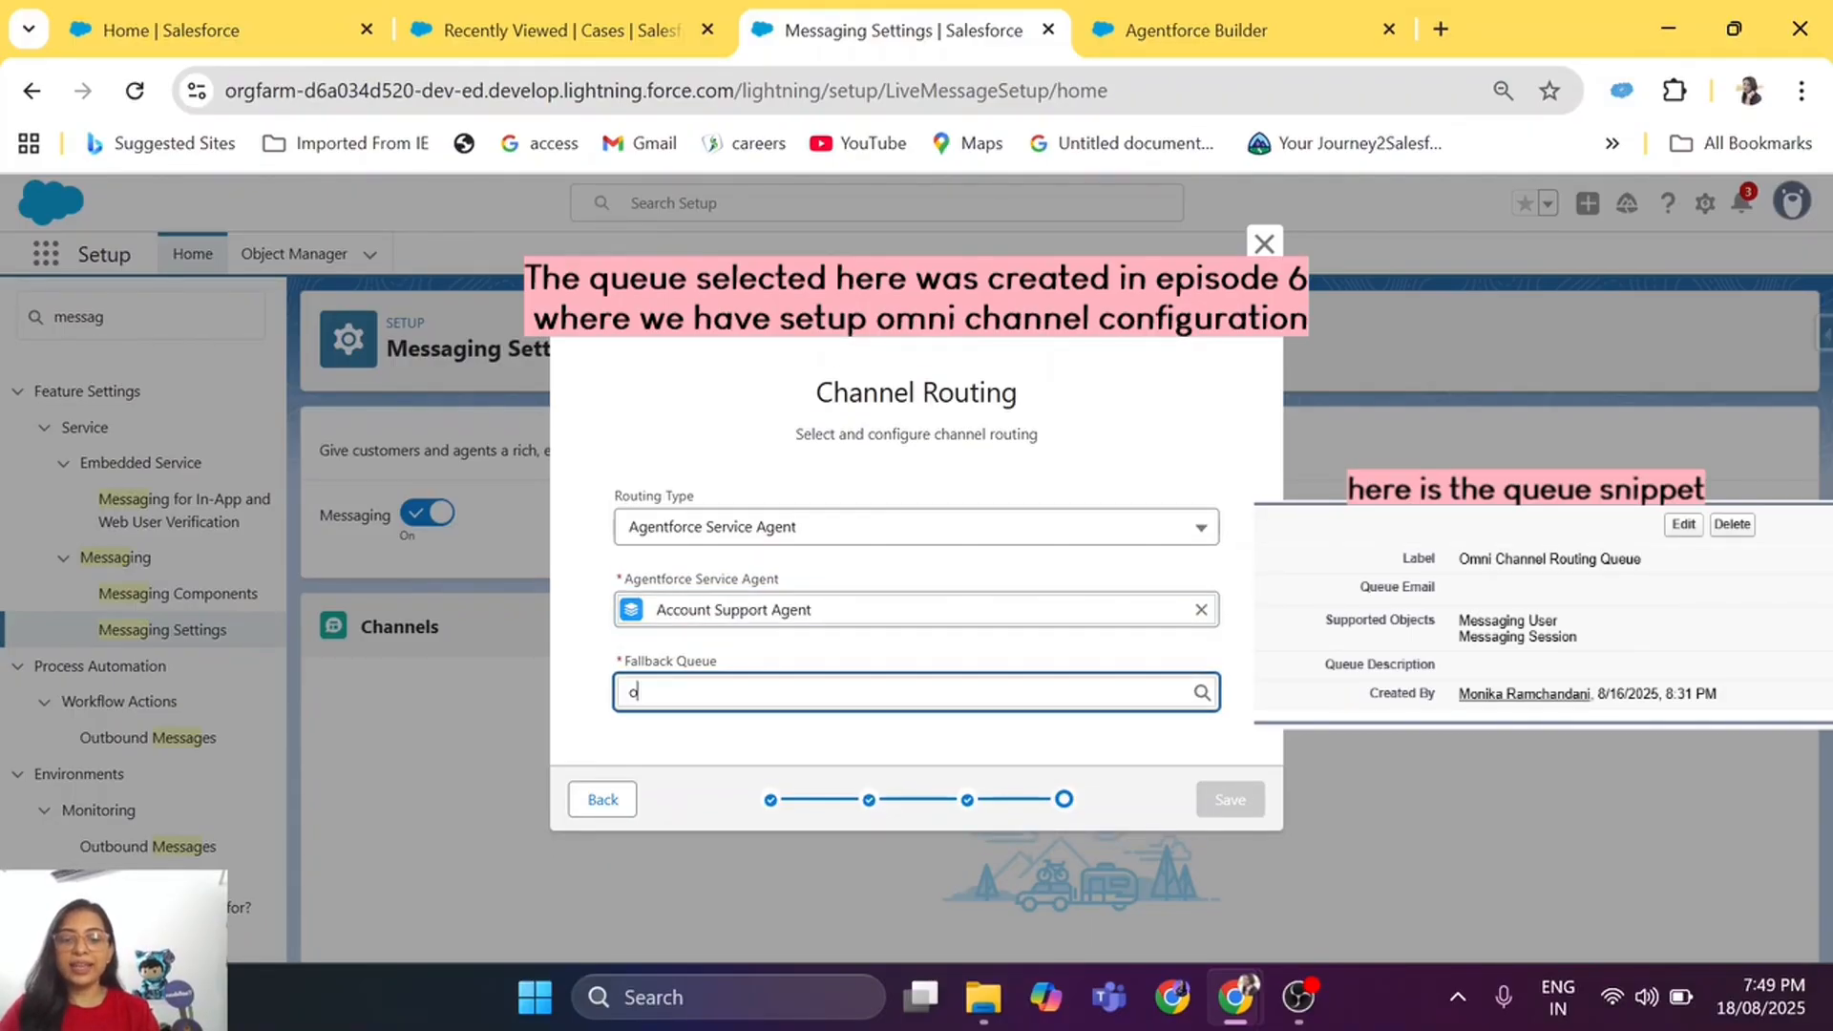
pyautogui.write('mni')
pyautogui.click(749, 732)
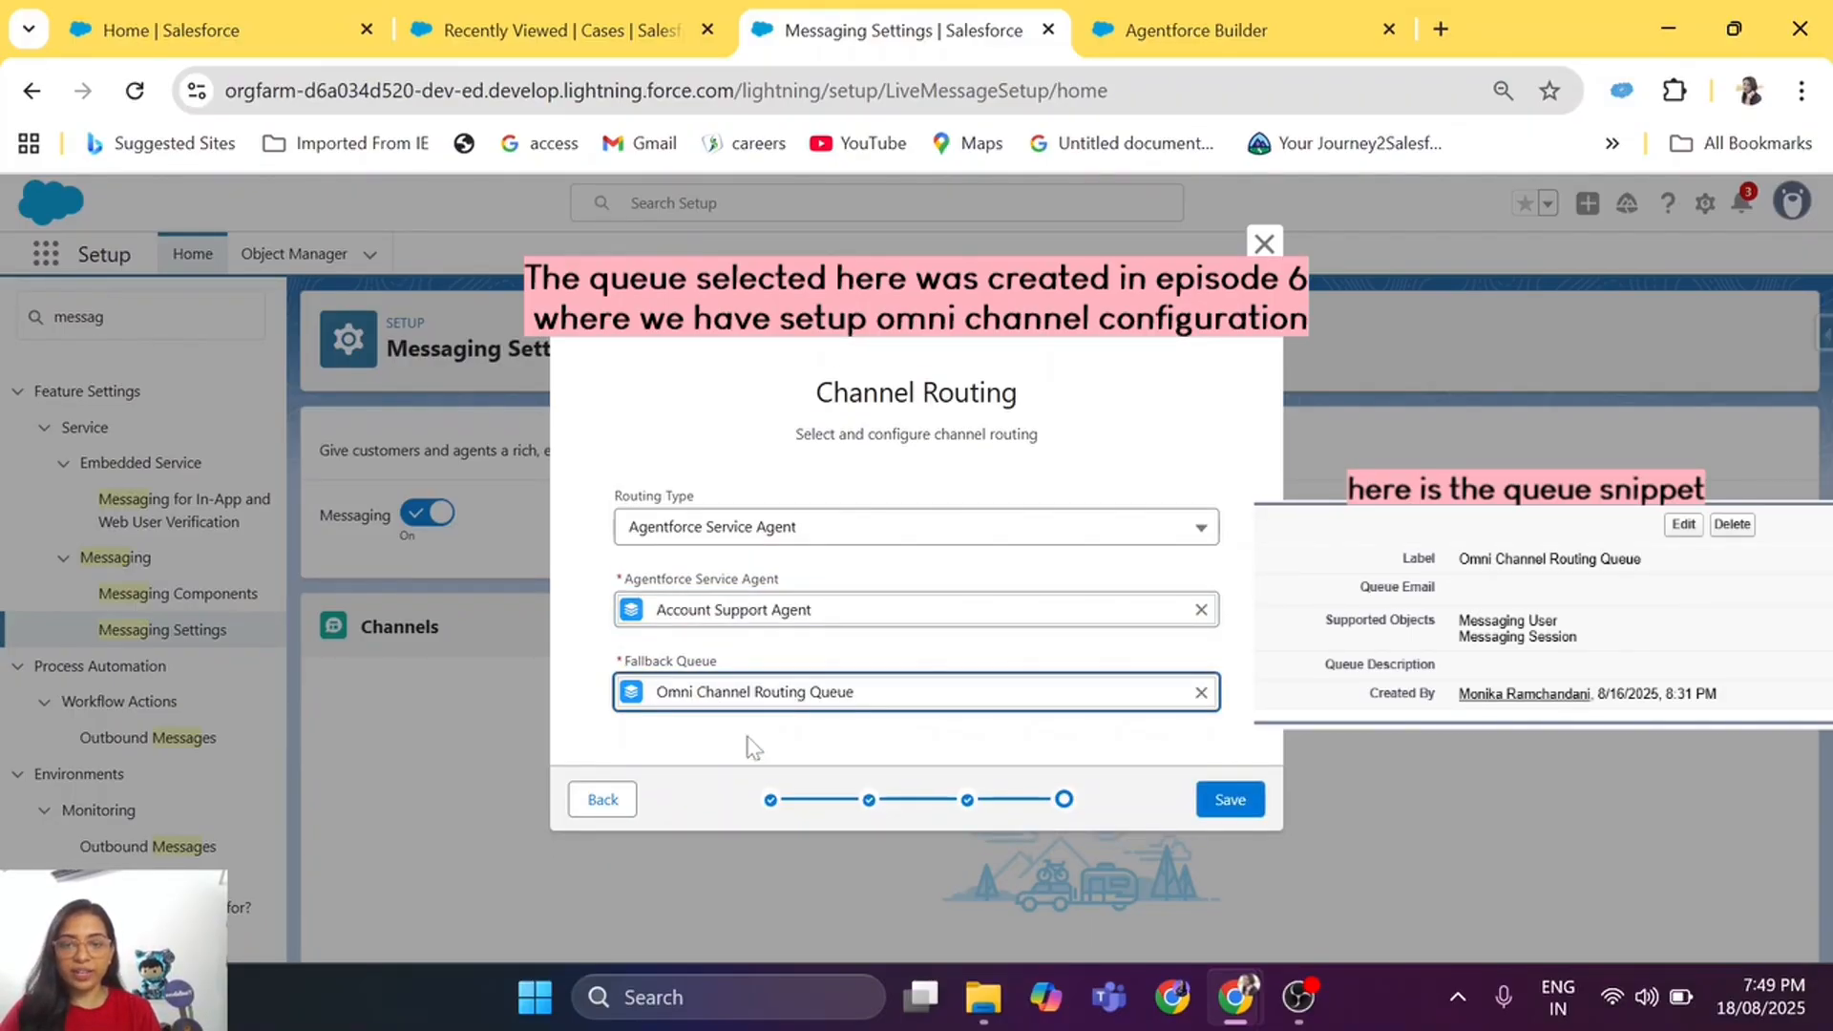
# Step: Save the channel with the Messaging for In-App and Web terms accepted, and review its settings
pyautogui.click(1235, 789)
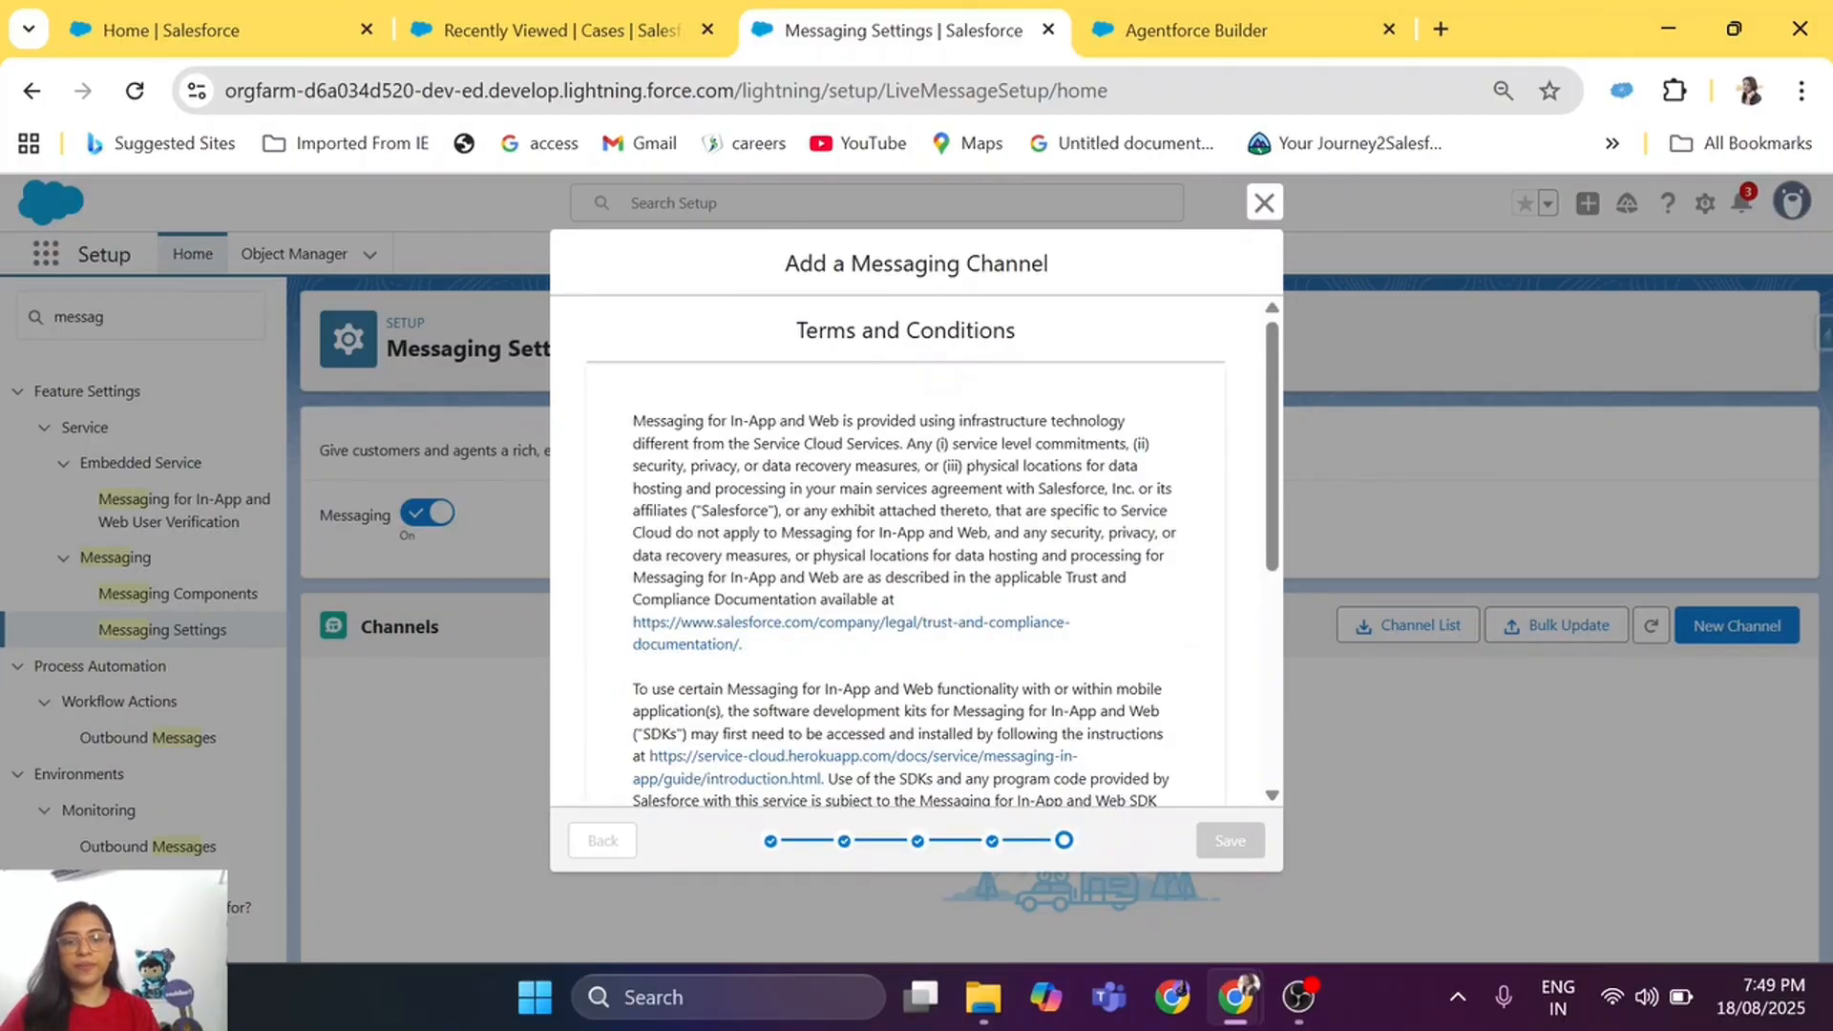
pyautogui.scroll(-5, 905, 554)
pyautogui.click(642, 593)
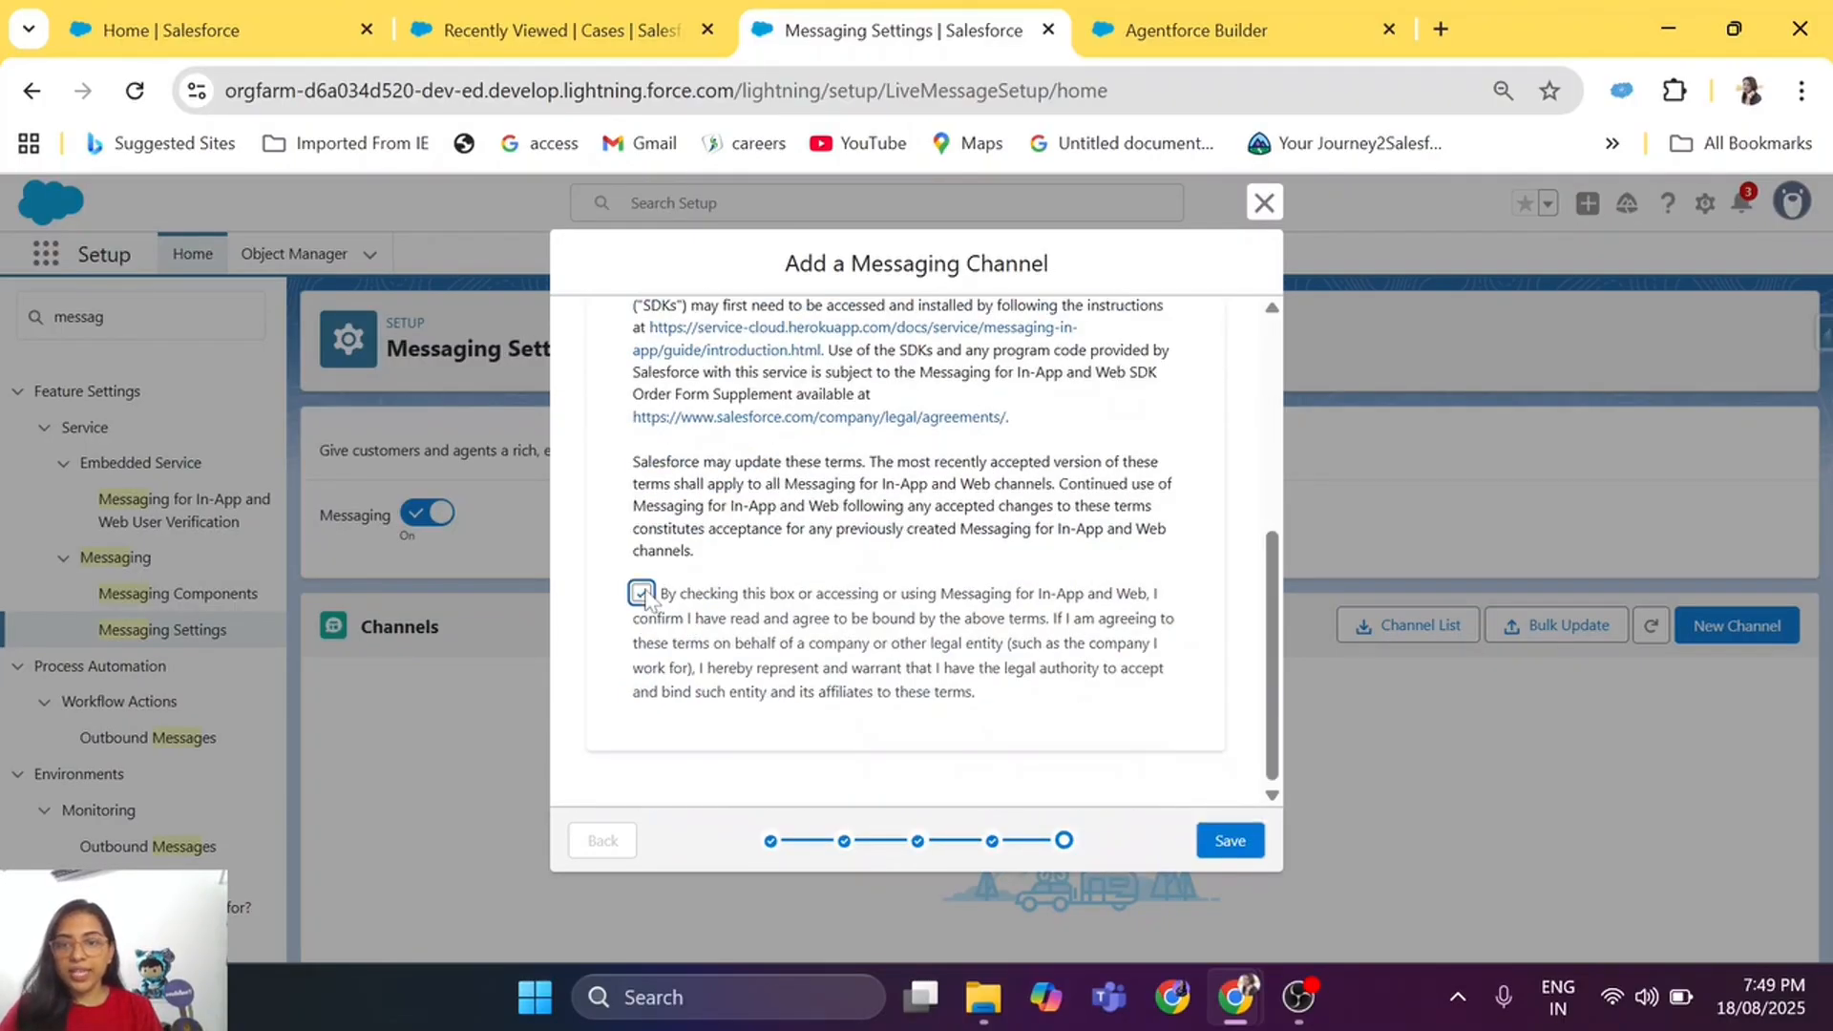
pyautogui.click(1234, 840)
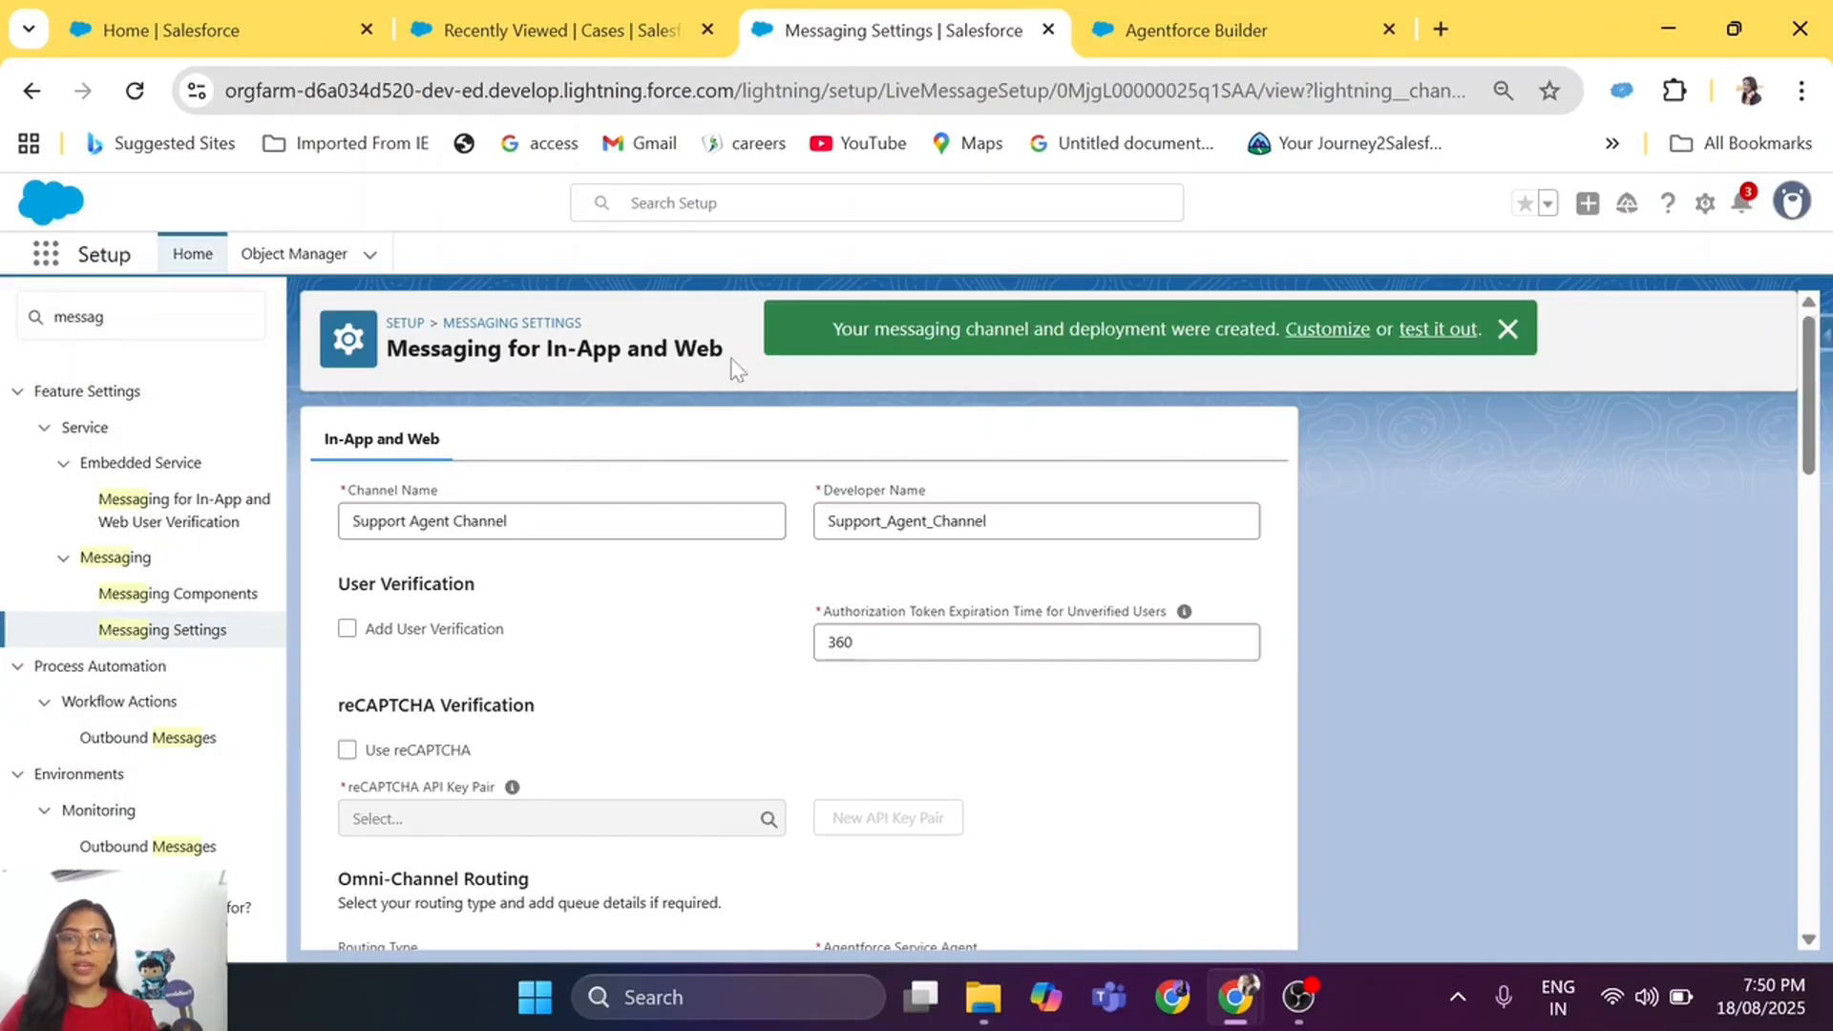
pyautogui.scroll(-4, 632, 616)
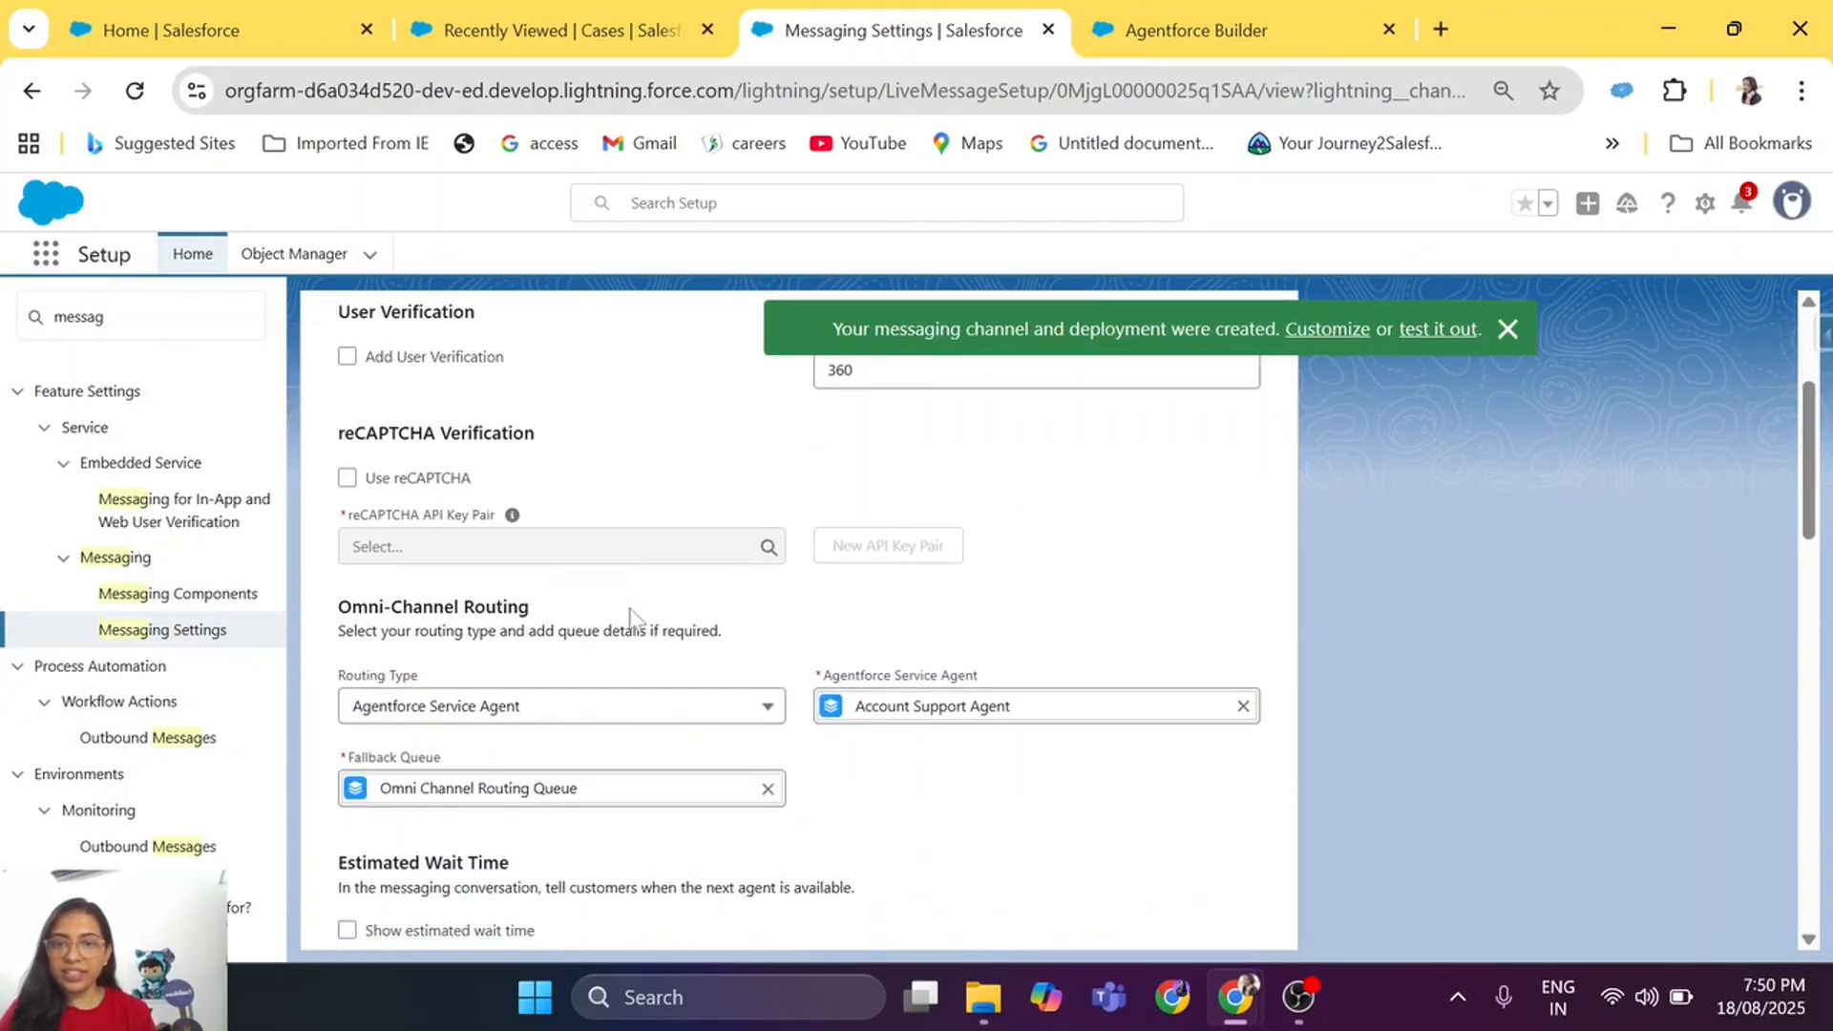
pyautogui.scroll(-3, 632, 616)
pyautogui.scroll(5, 632, 615)
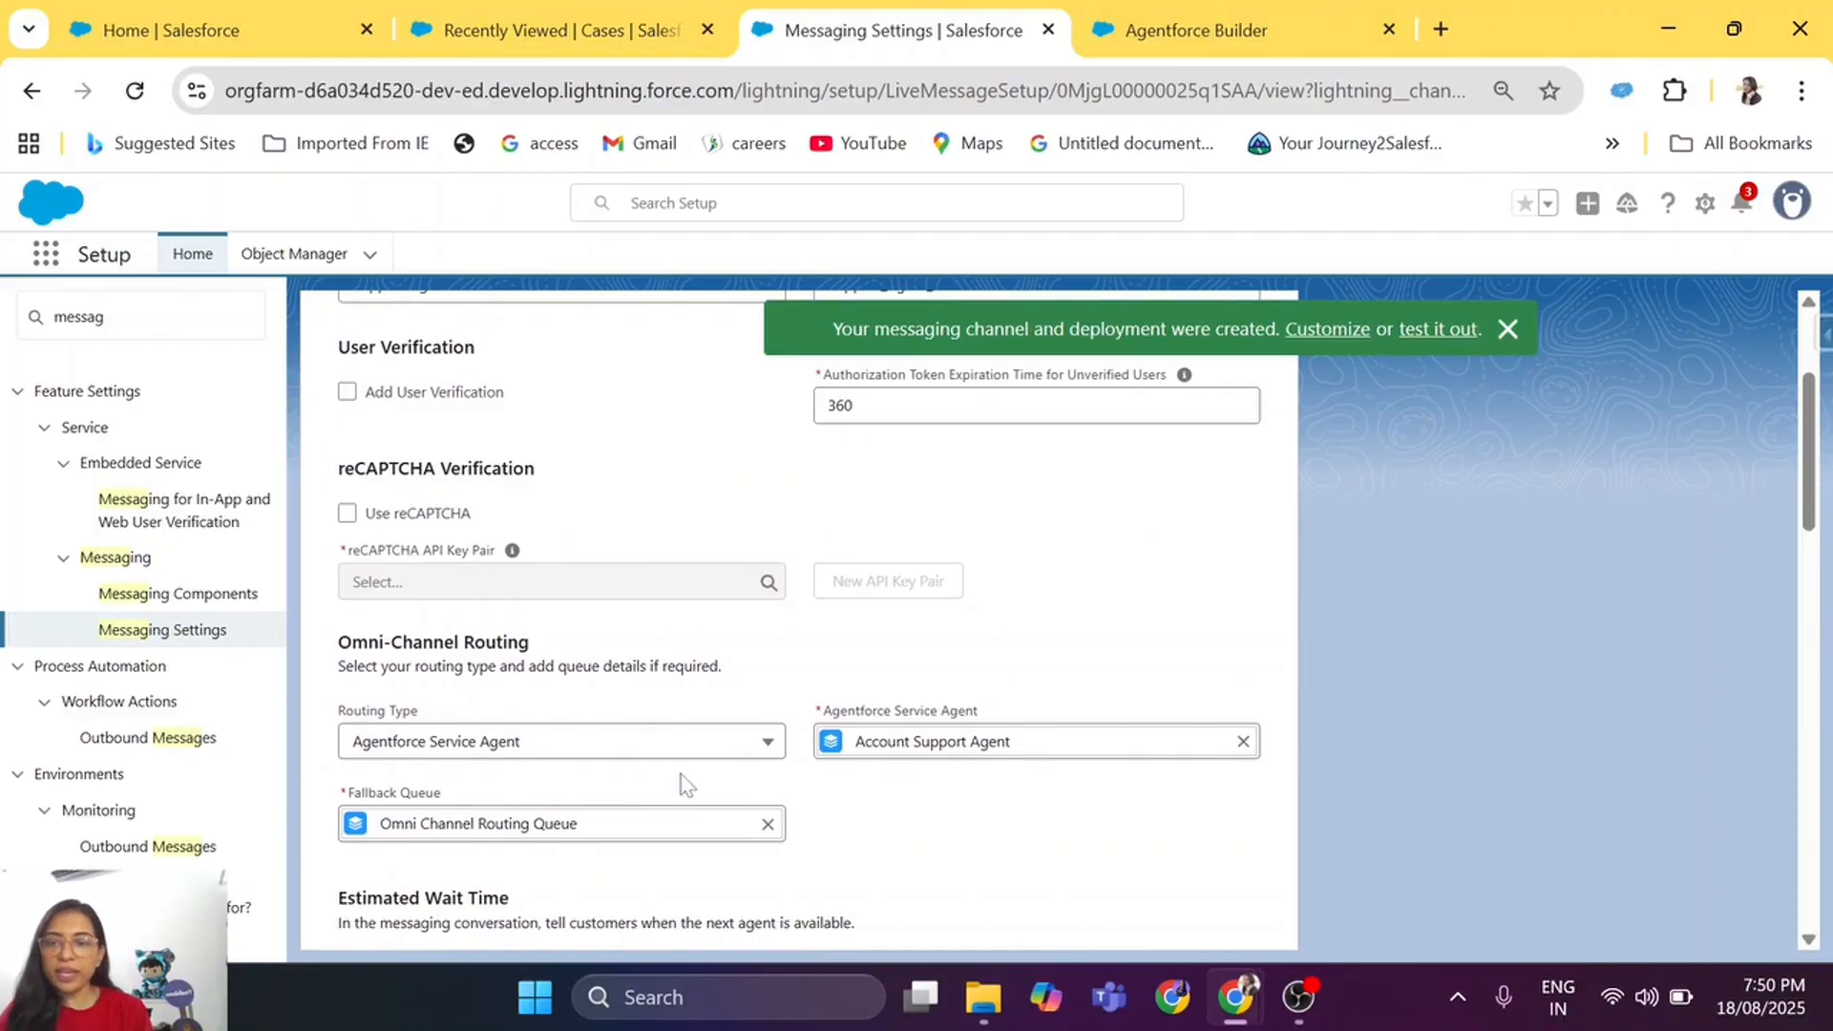
pyautogui.scroll(-8, 683, 781)
pyautogui.scroll(-6, 683, 783)
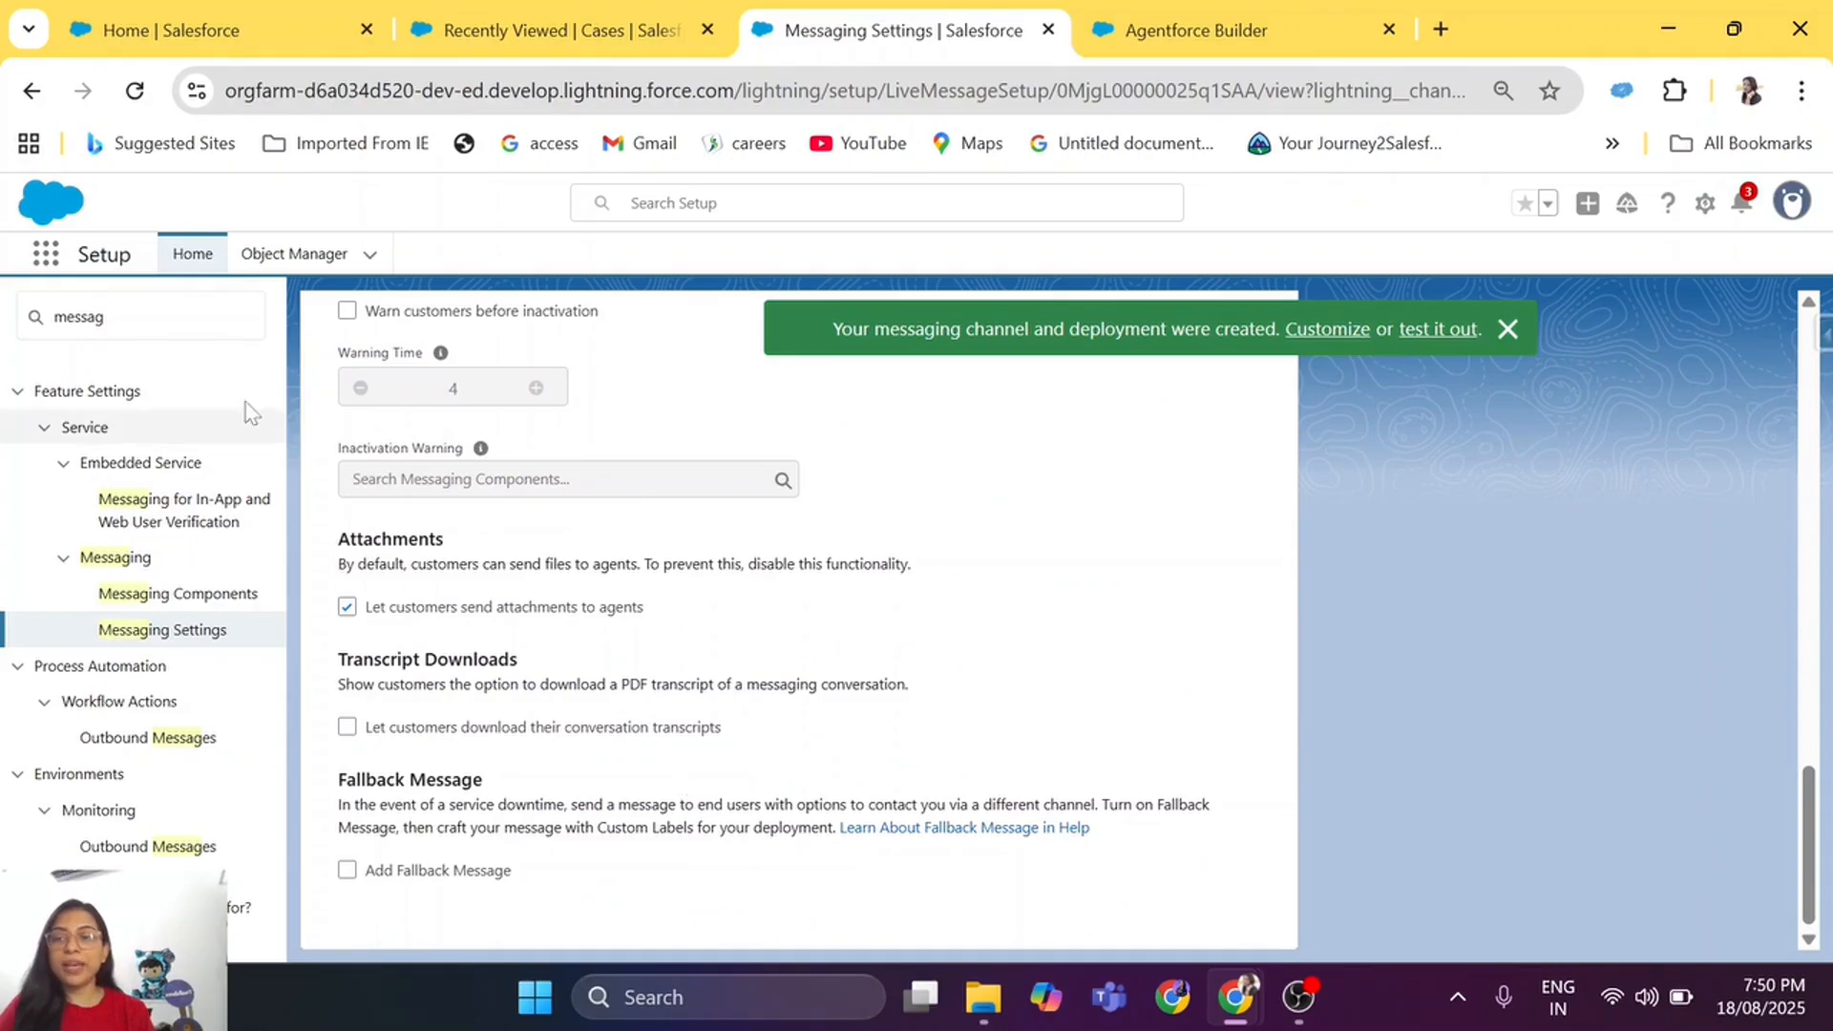
# Step: Find Embedded Service Deployments in Setup by searching for "embe" and open the Support_Agent_Channel deployment
pyautogui.moveTo(110, 317); pyautogui.dragTo(5, 329)
pyautogui.press('BackSpace')
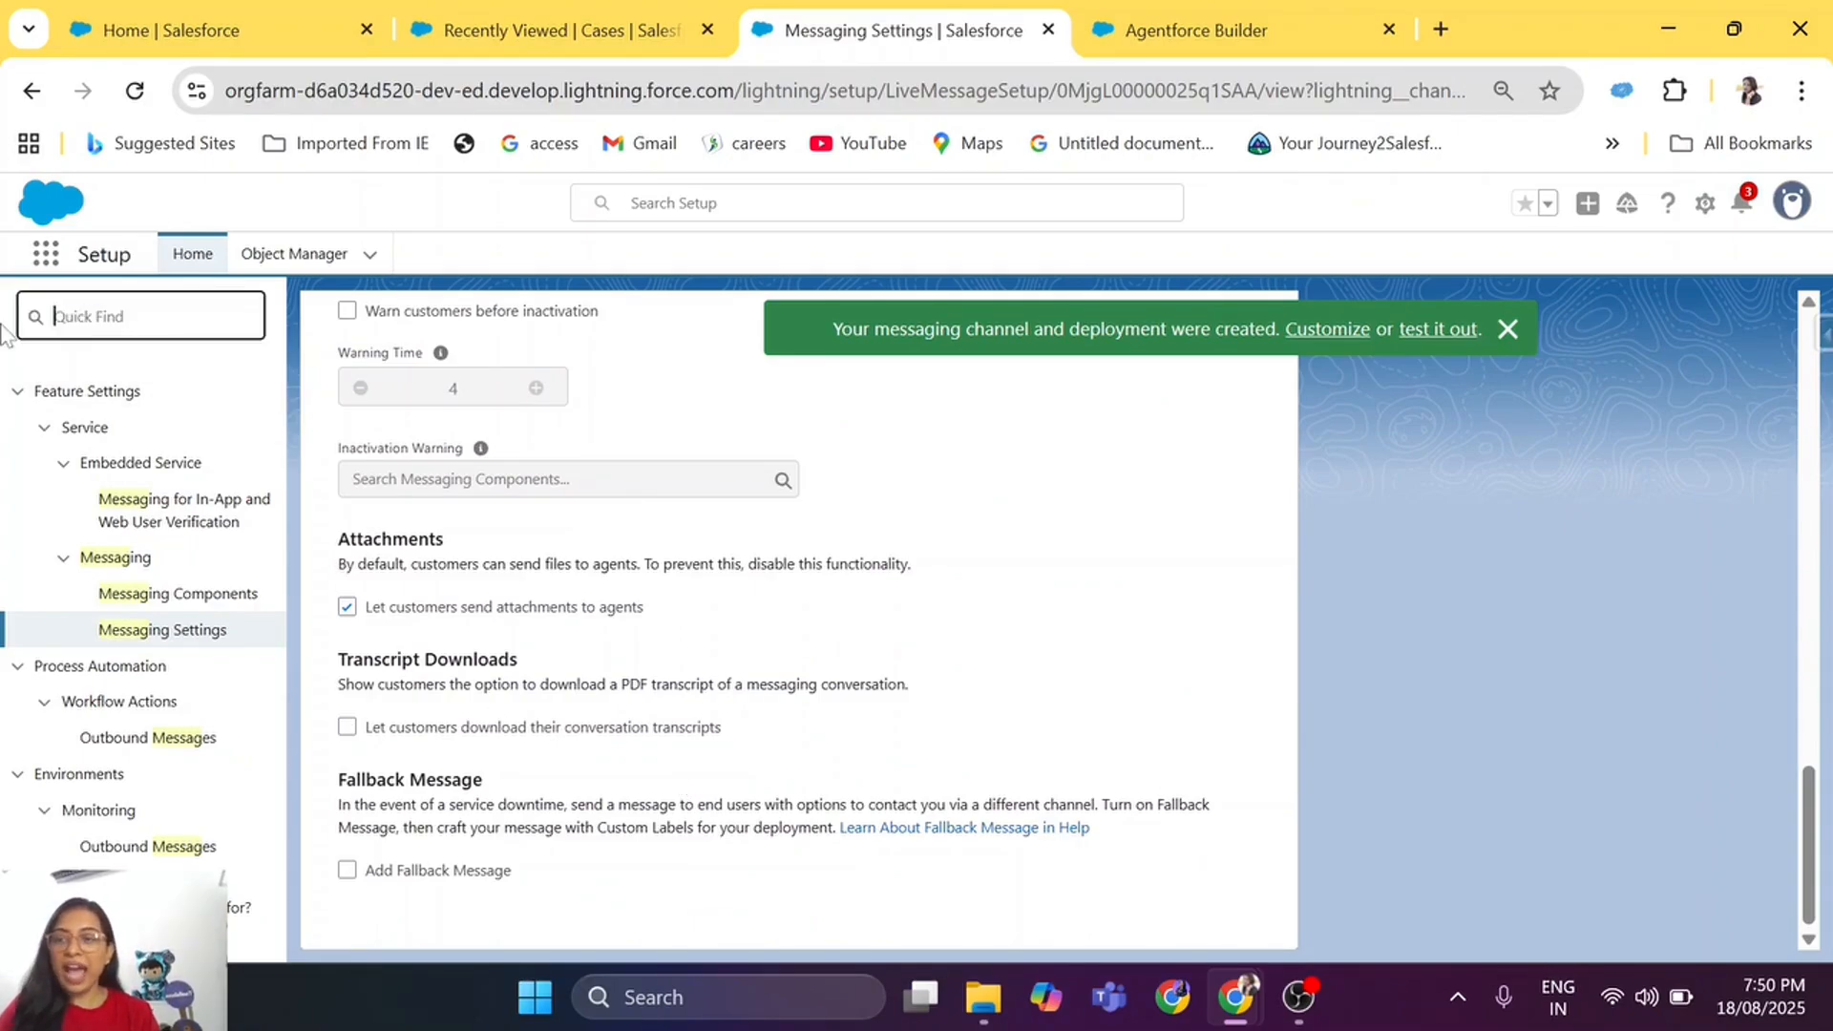
pyautogui.write('embe')
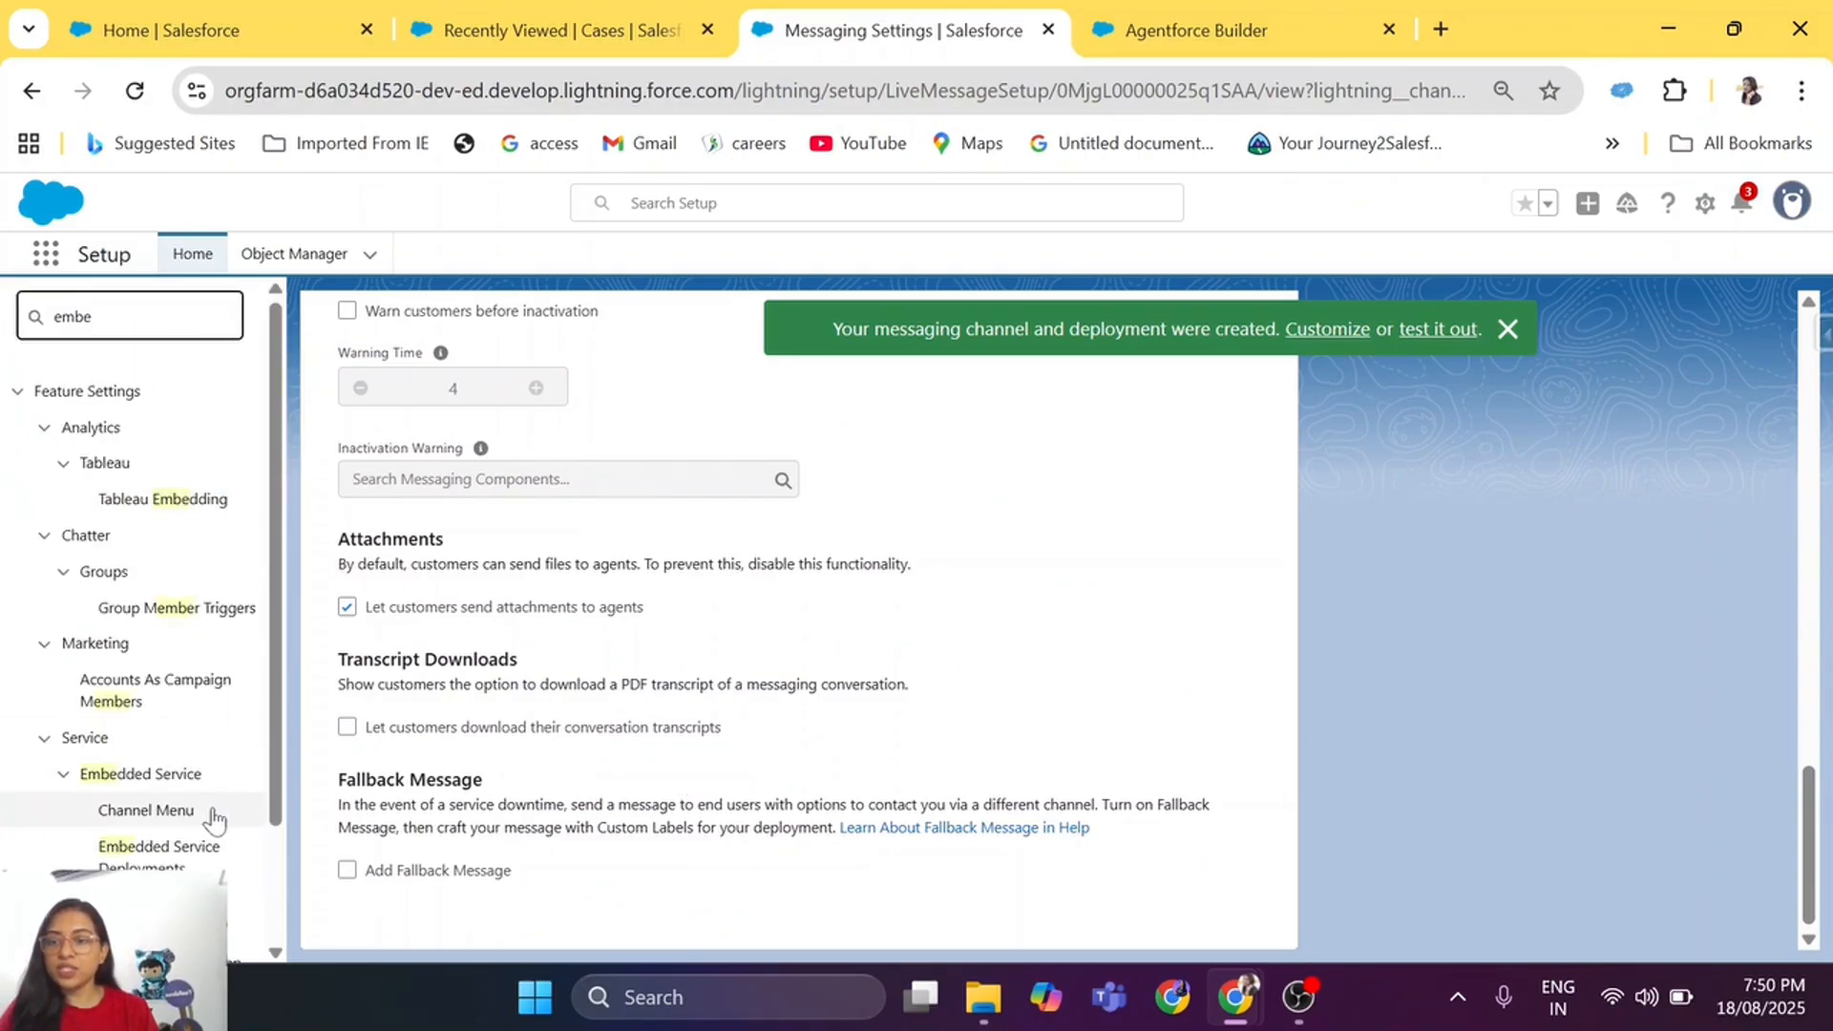
pyautogui.scroll(-2, 215, 812)
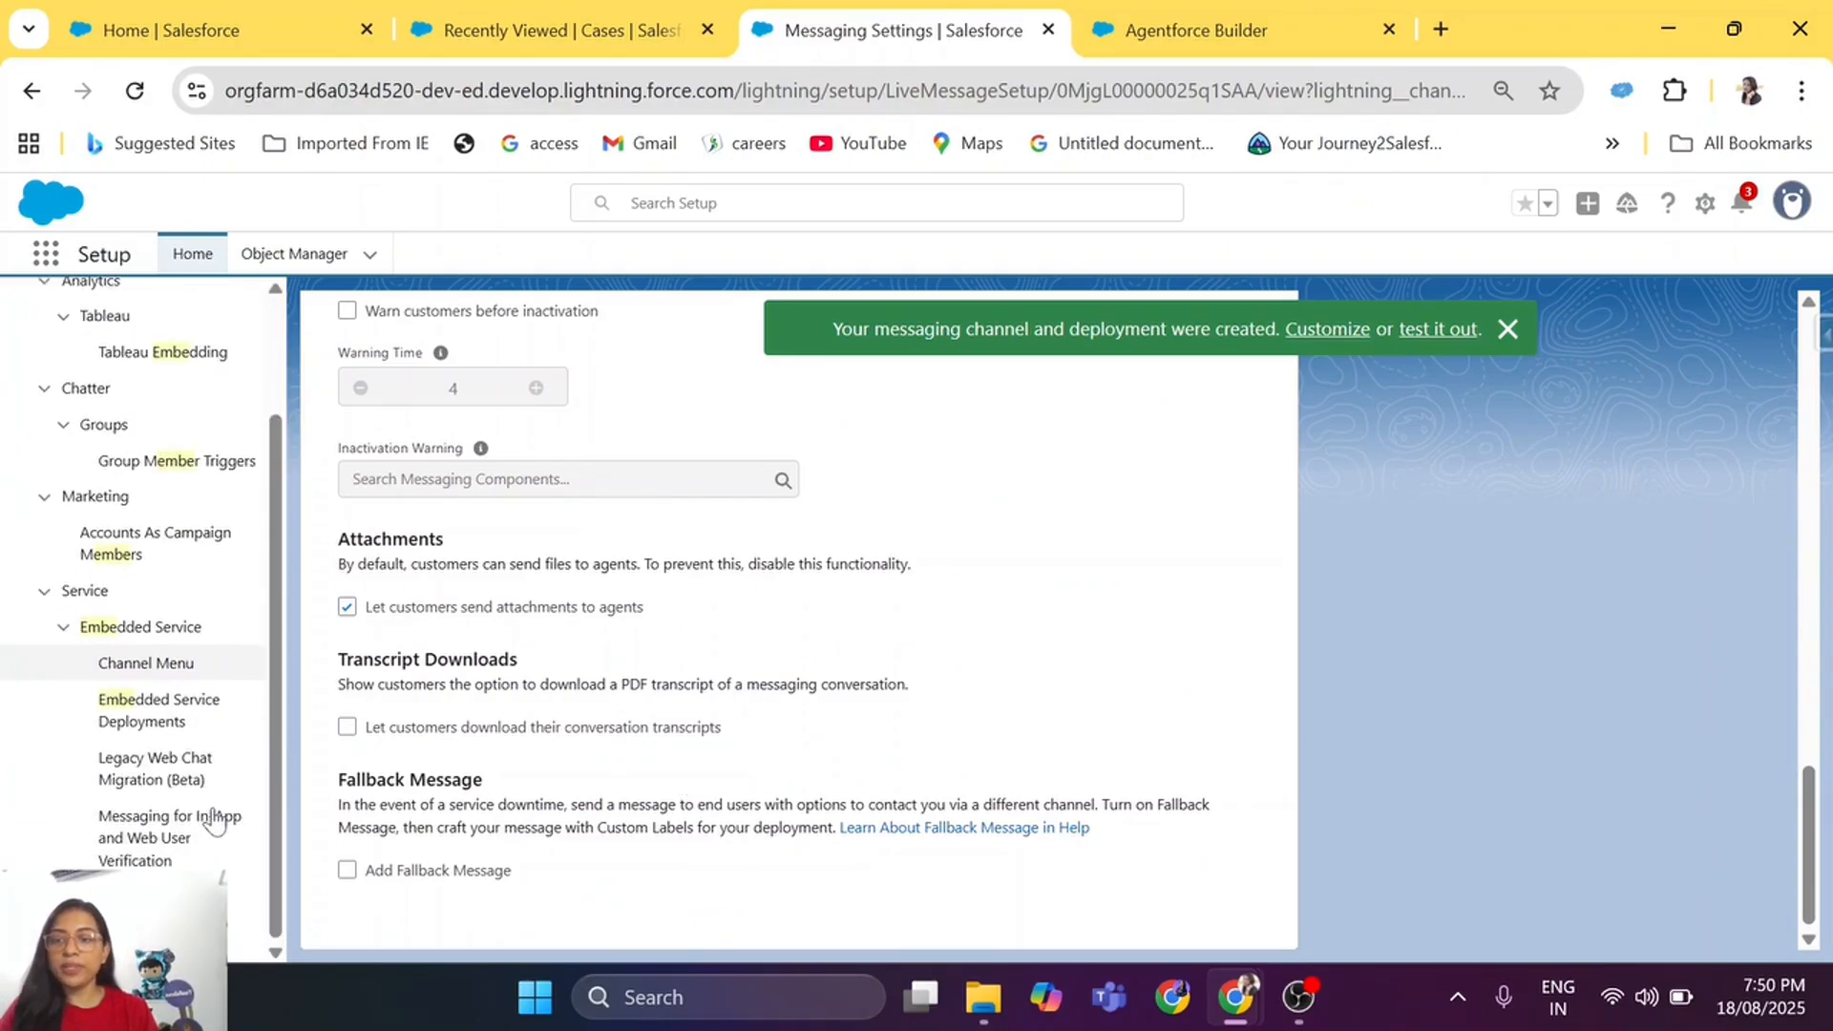
pyautogui.click(146, 731)
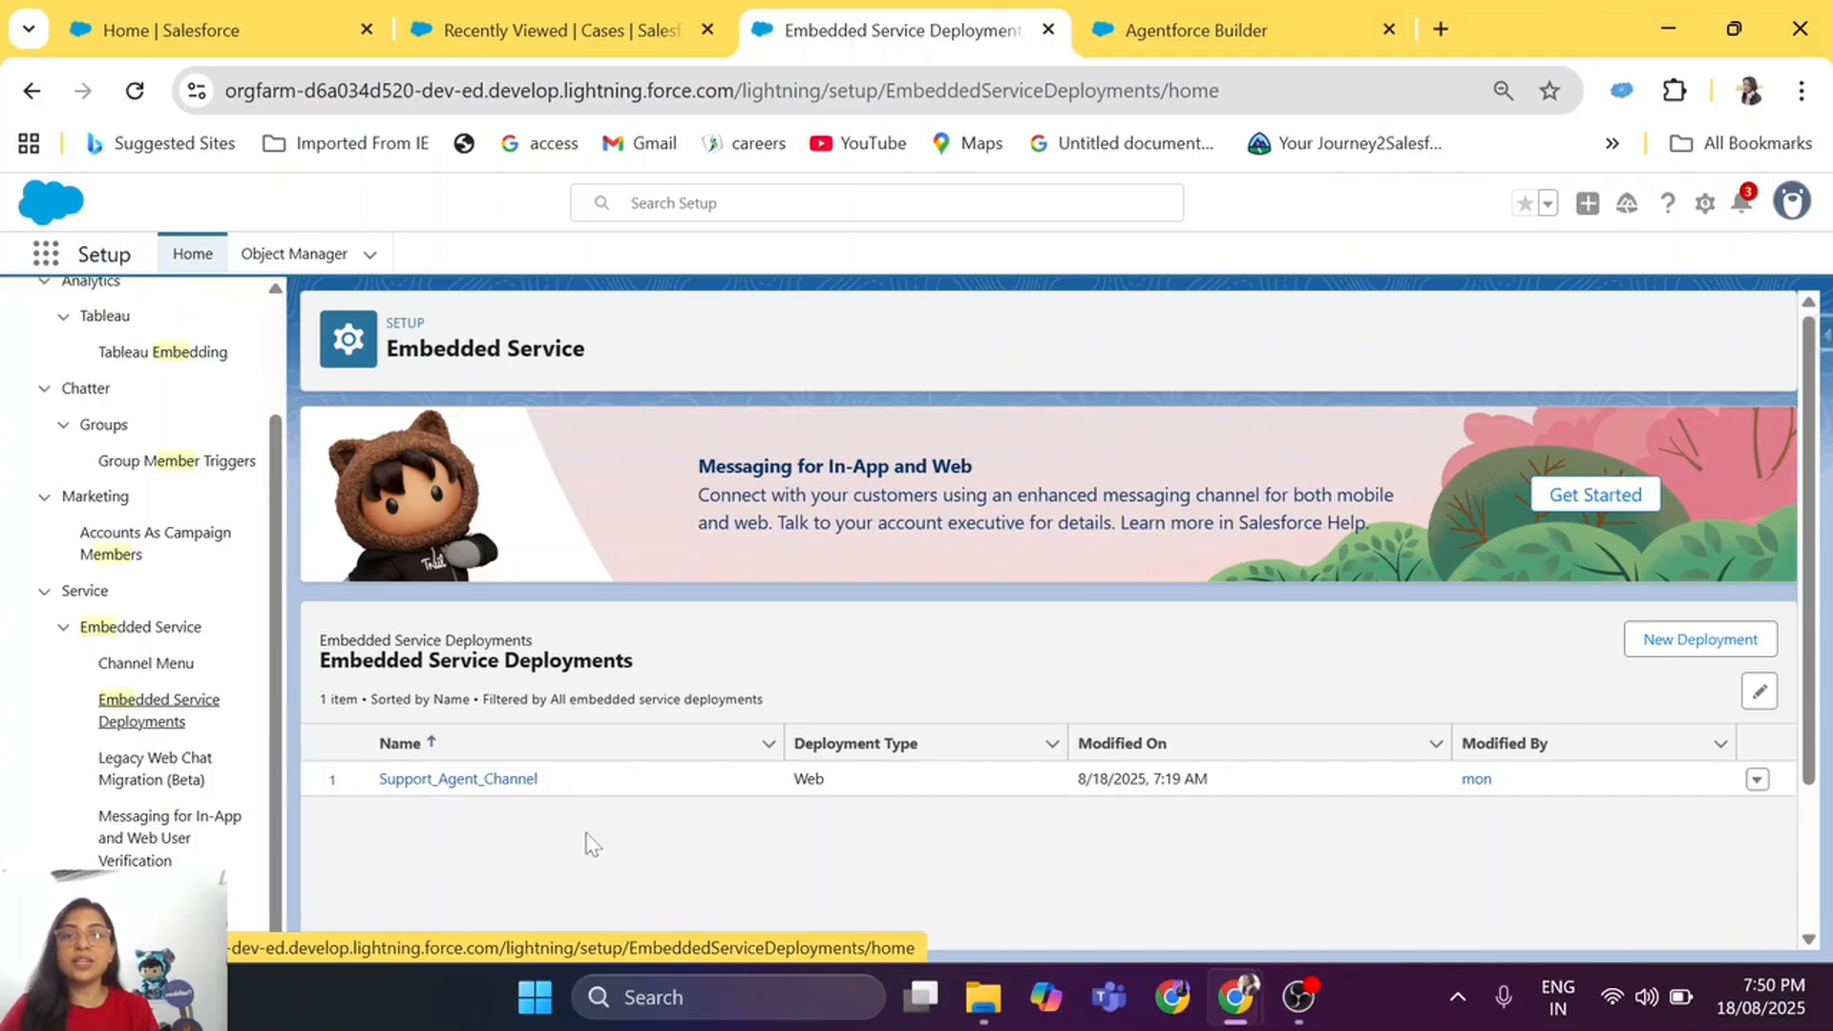
pyautogui.click(457, 781)
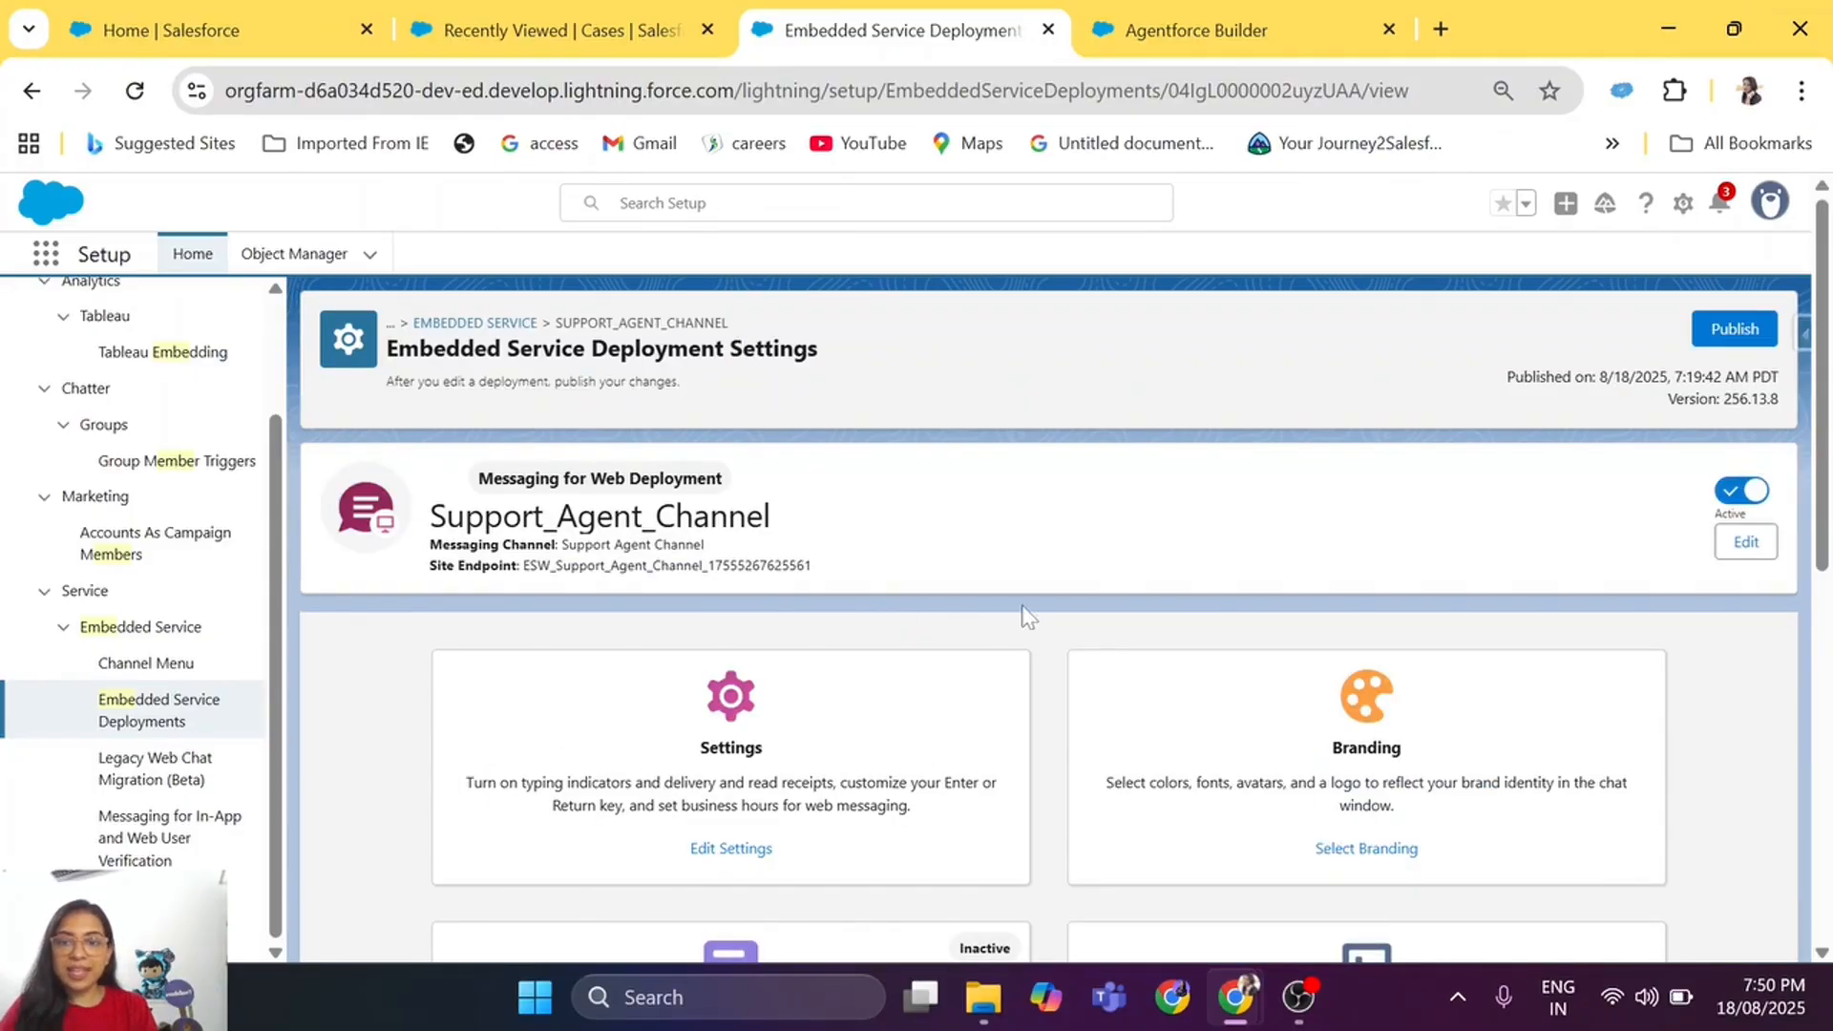
# Step: Open the Test Messaging page from the Support_Agent_Channel deployment settings
pyautogui.scroll(-3, 1089, 627)
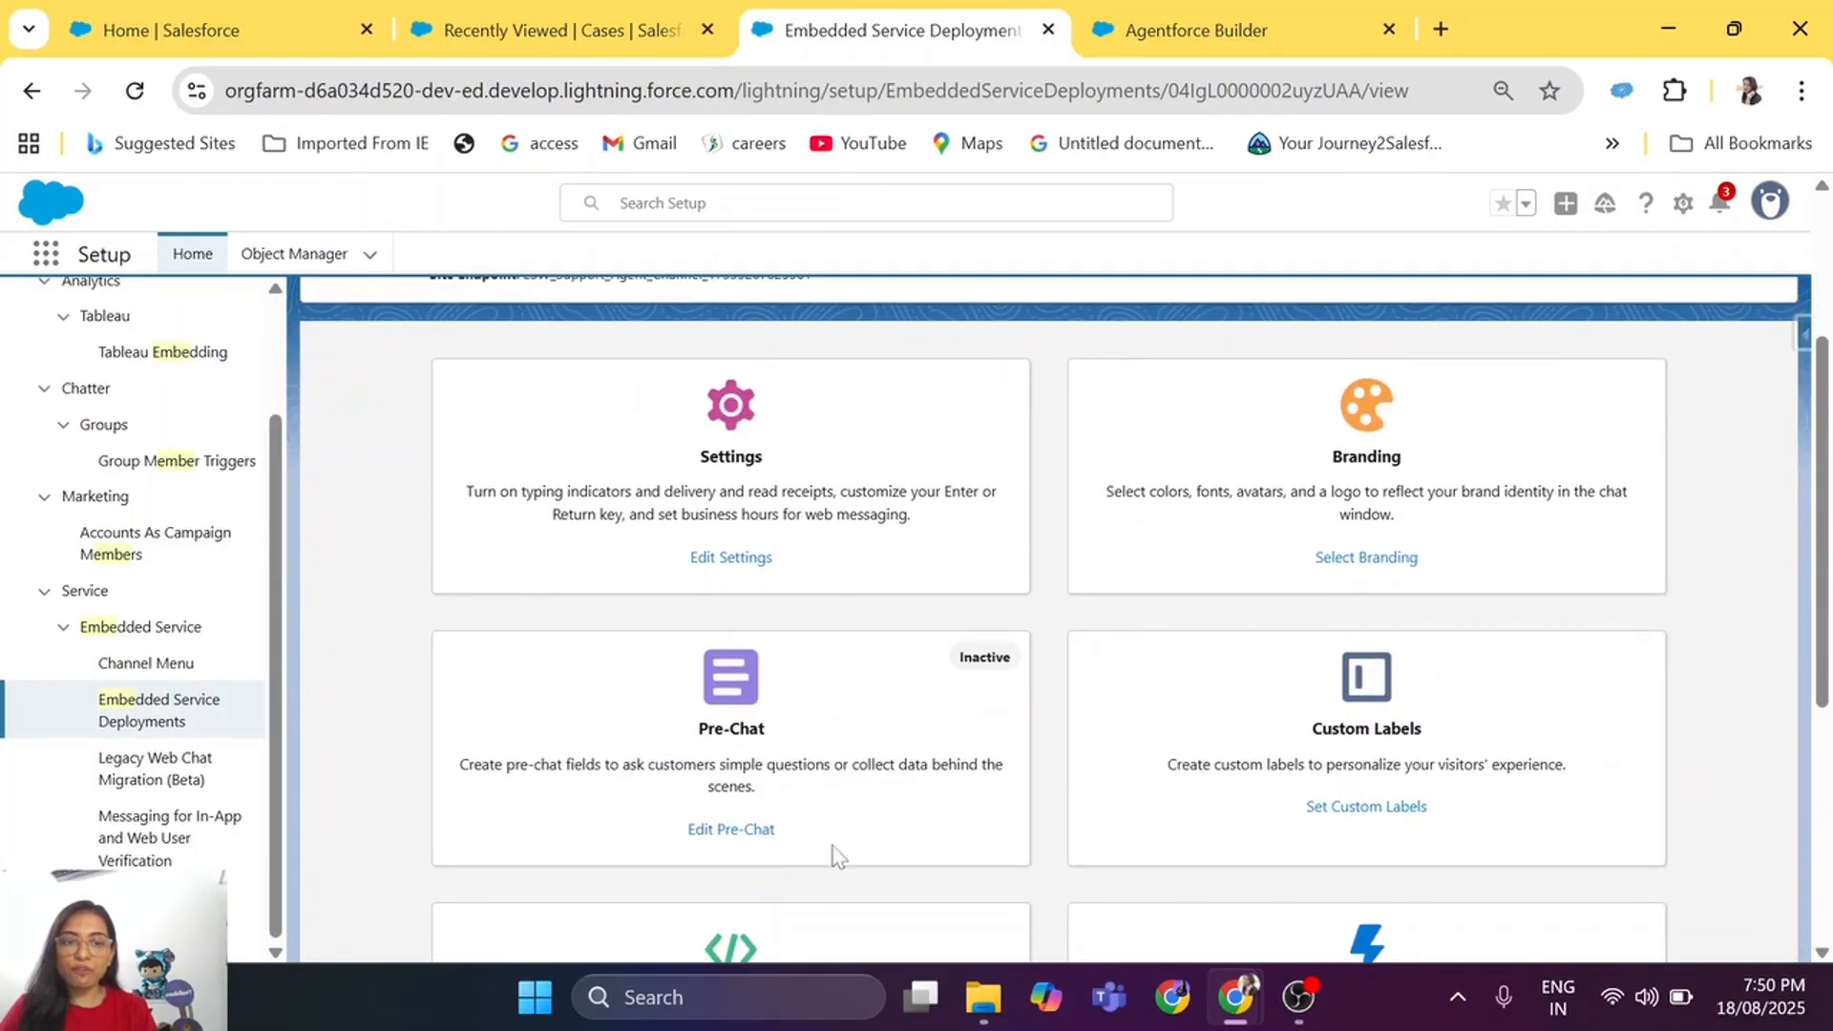
pyautogui.scroll(-5, 840, 865)
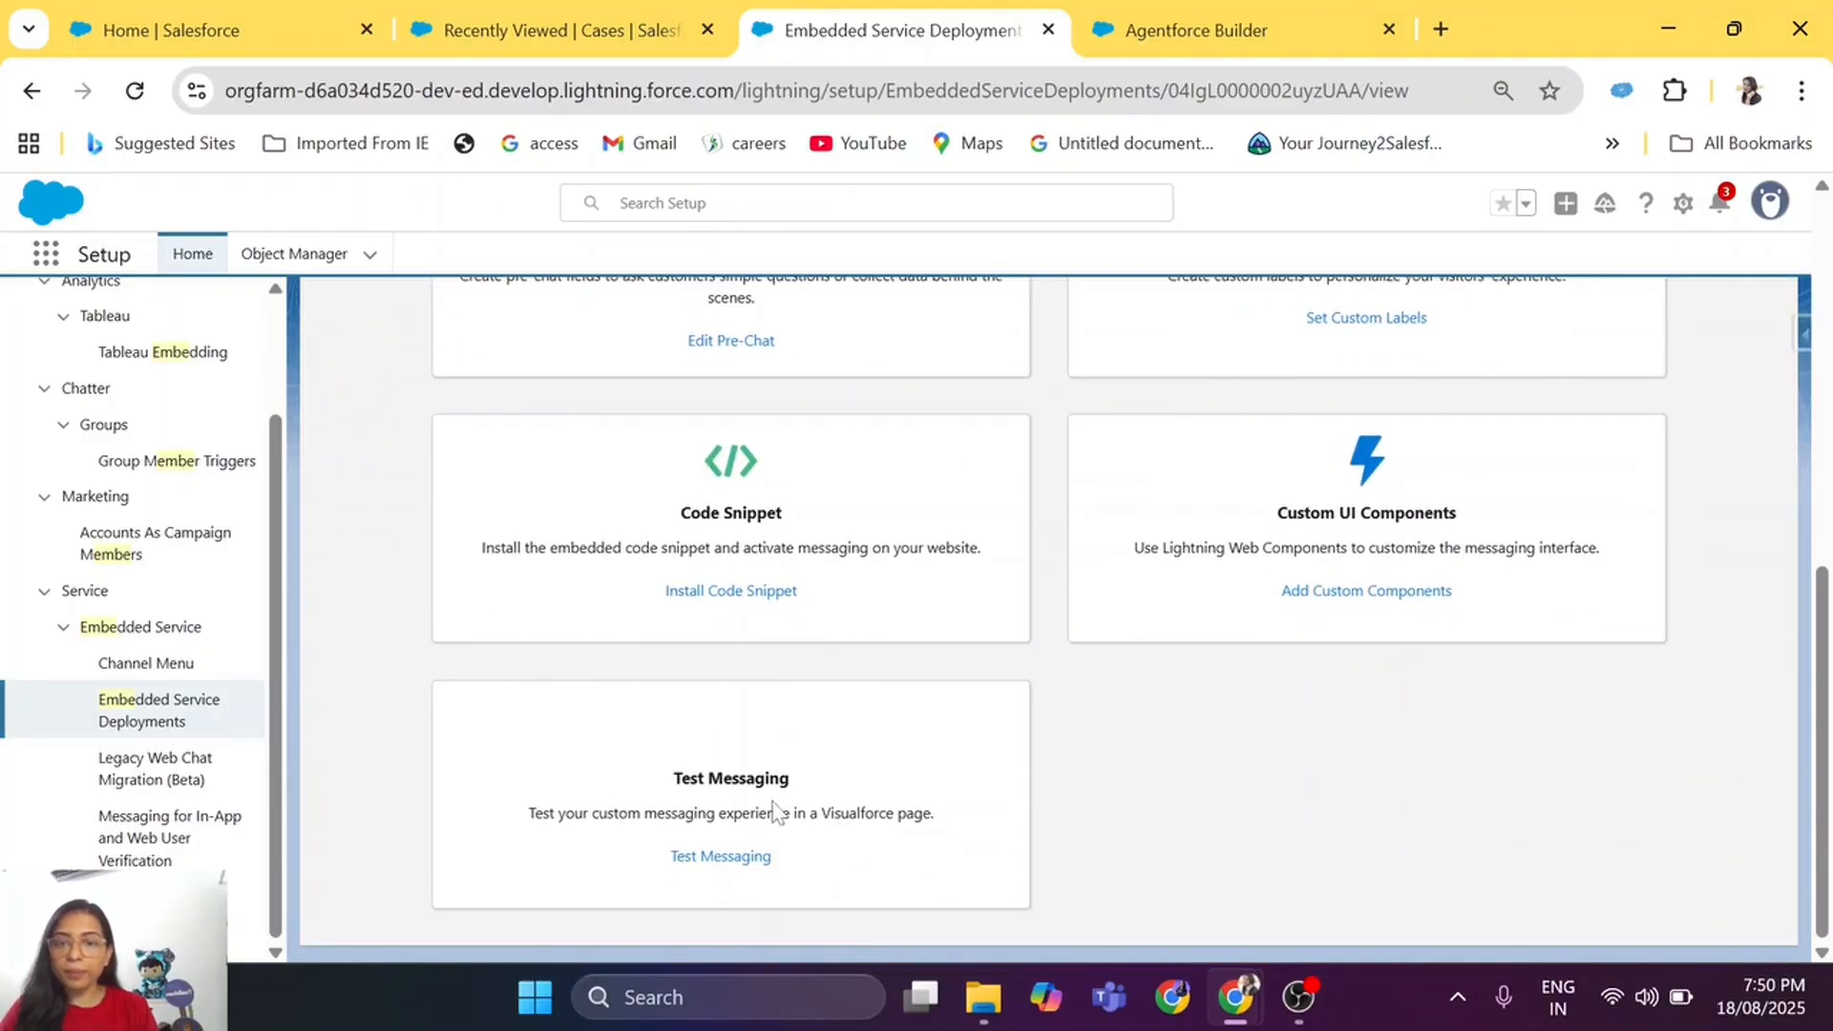
pyautogui.moveTo(672, 799); pyautogui.dragTo(840, 777)
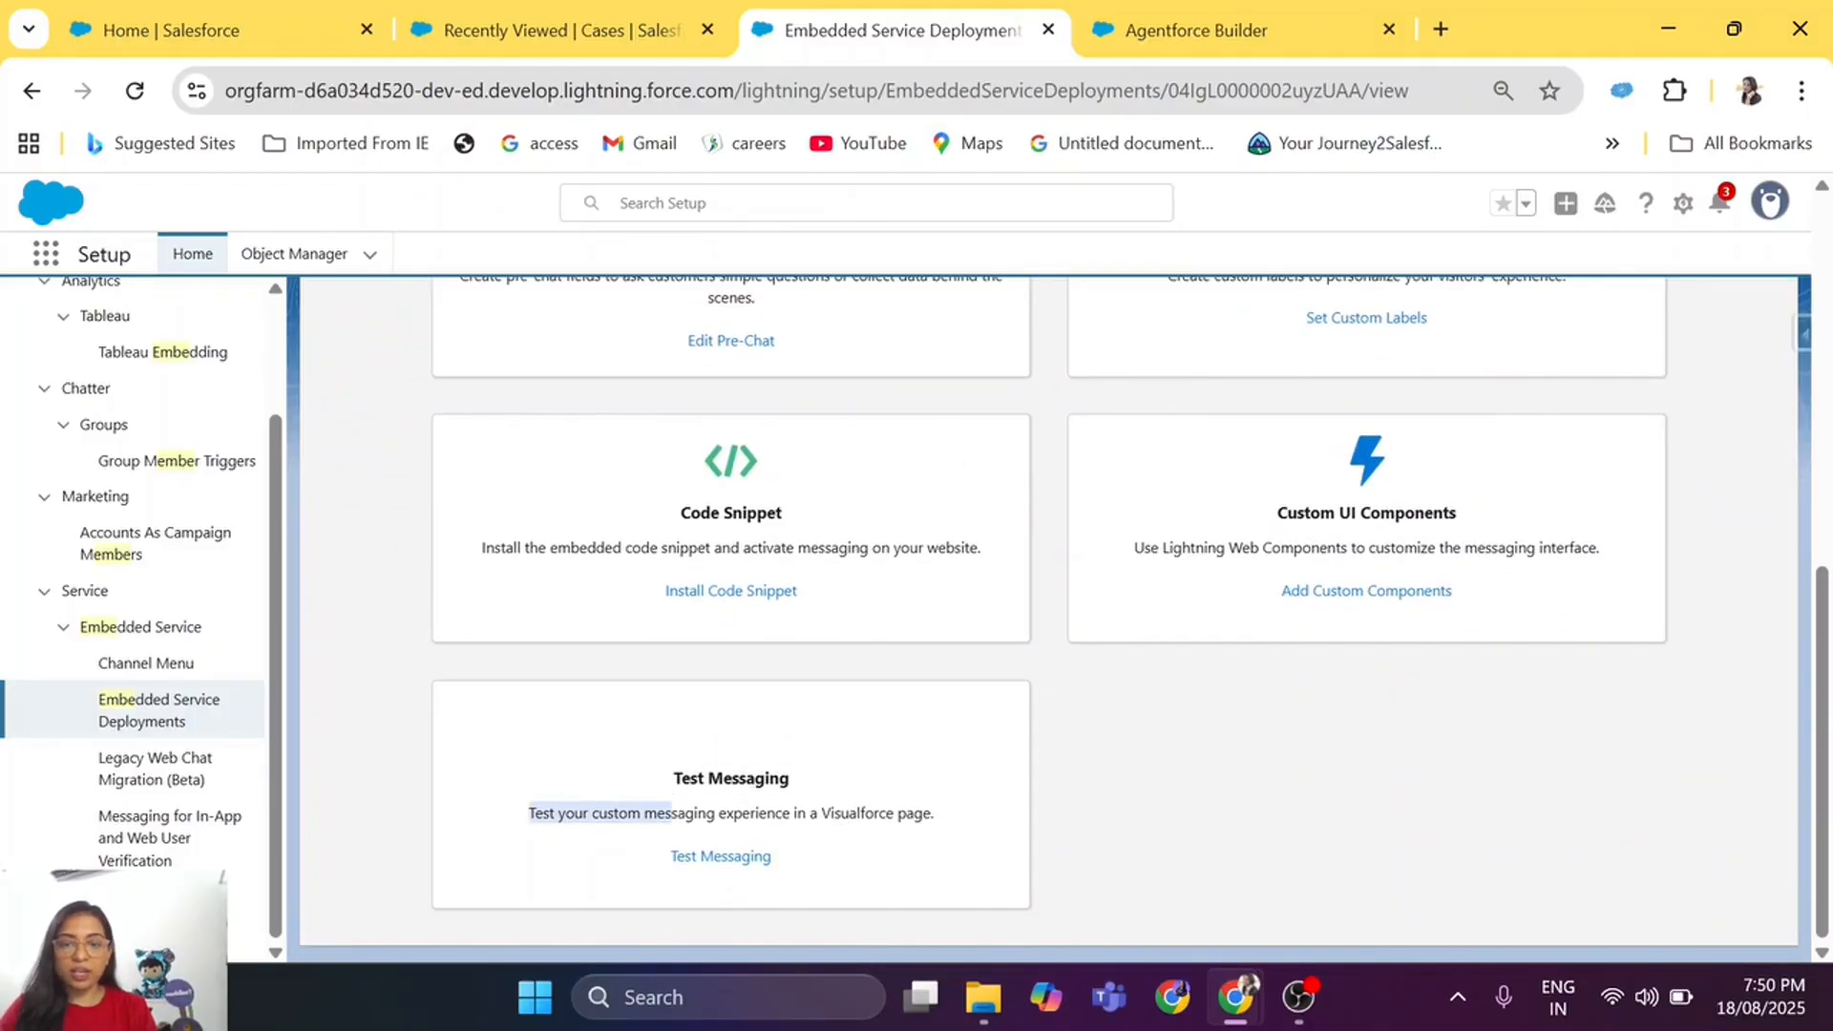
pyautogui.click(672, 812)
pyautogui.moveTo(628, 812); pyautogui.dragTo(948, 833)
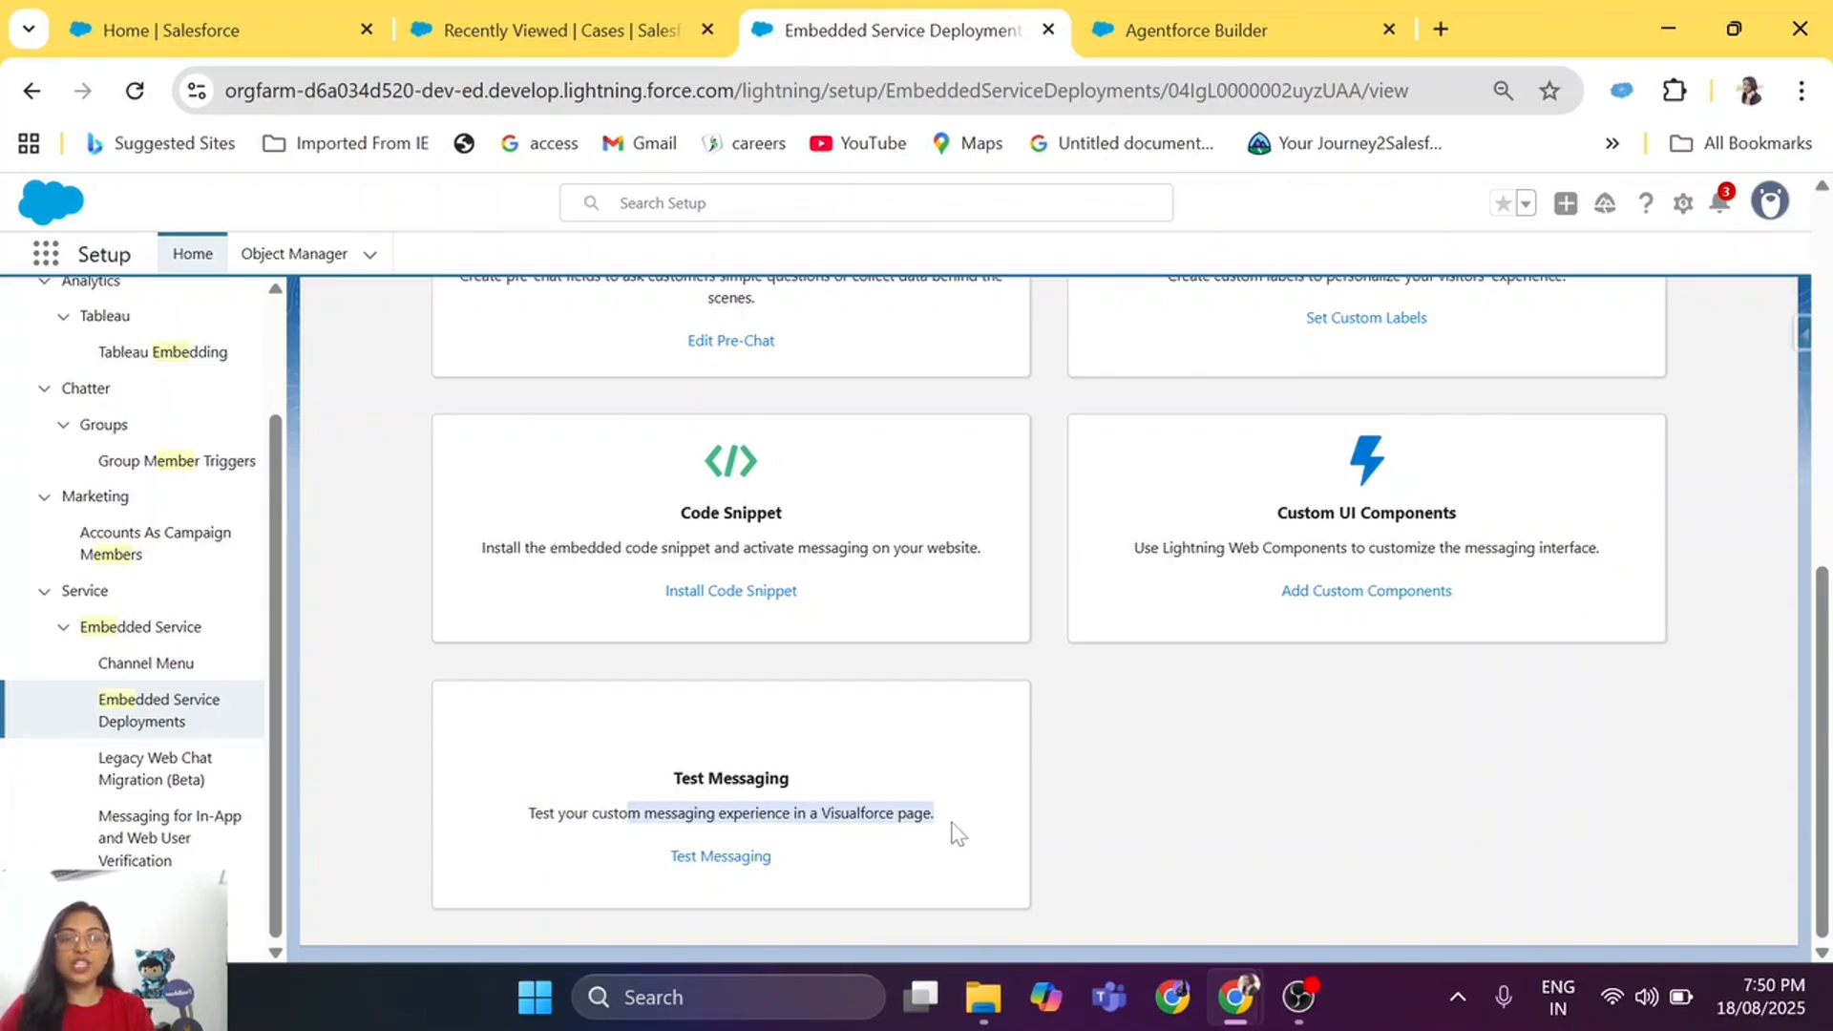
pyautogui.click(956, 831)
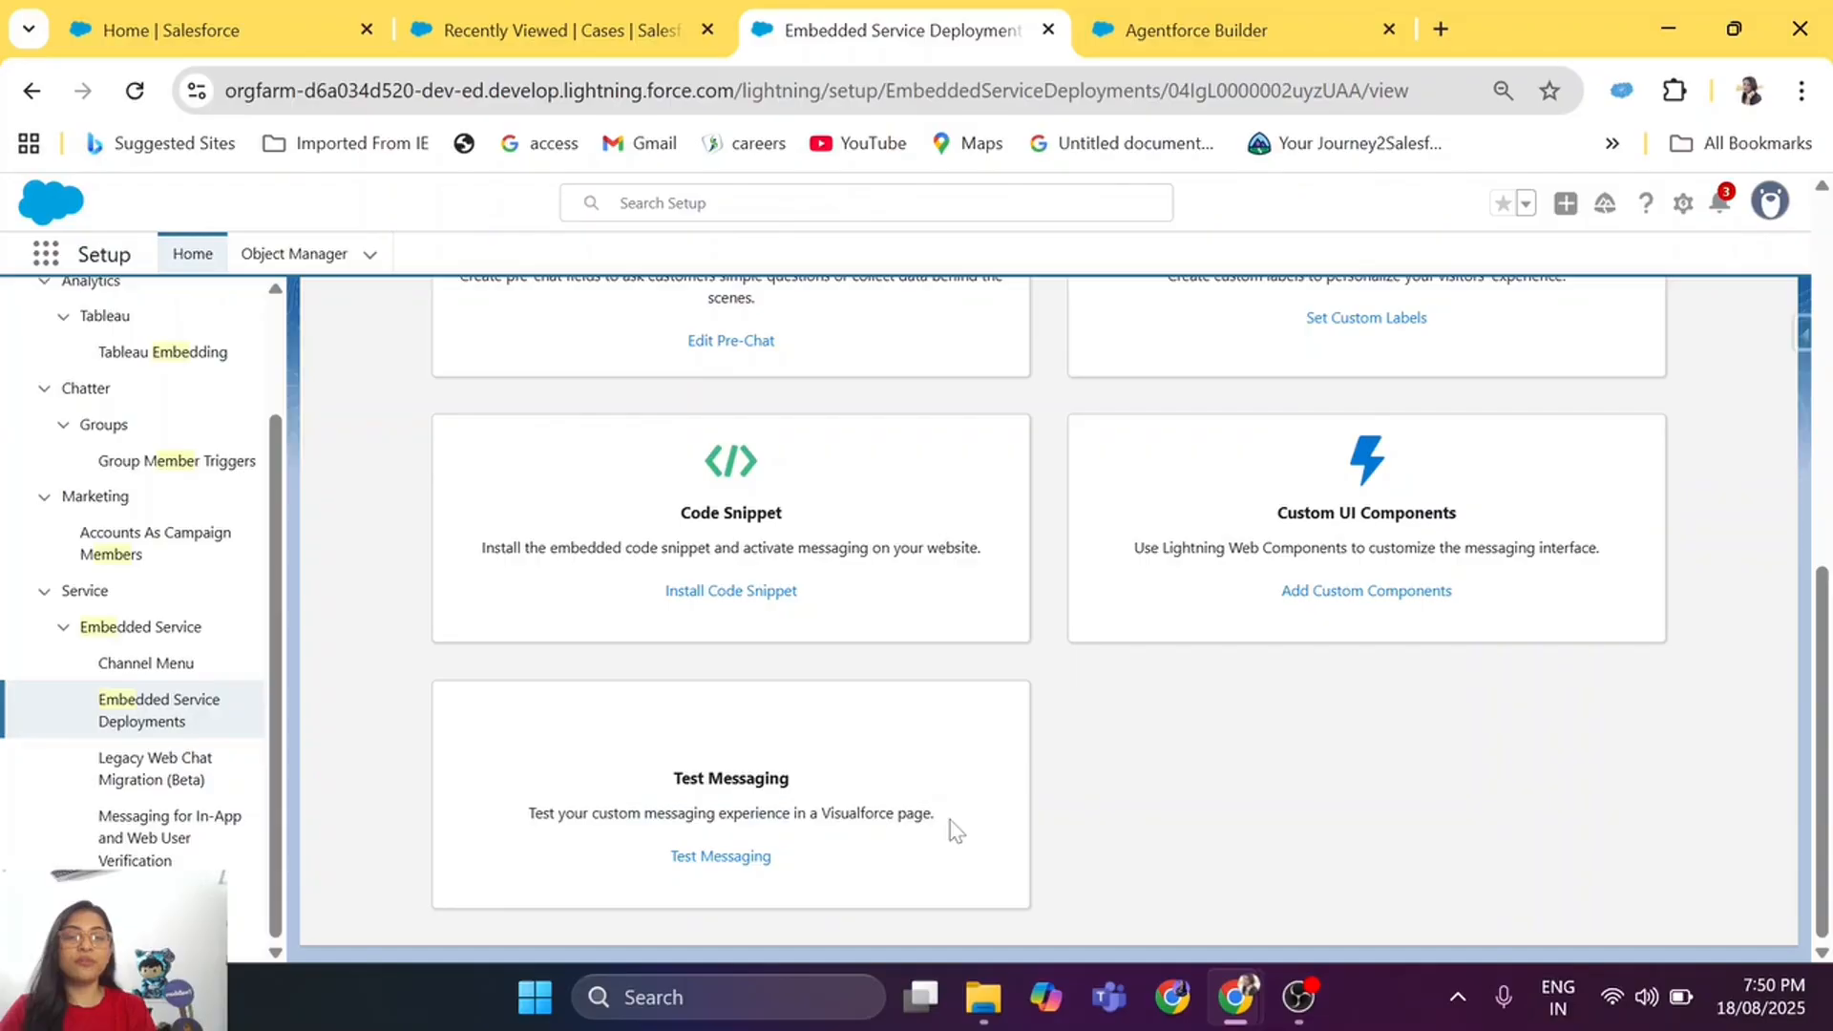
pyautogui.moveTo(955, 831); pyautogui.dragTo(541, 834)
pyautogui.click(749, 857)
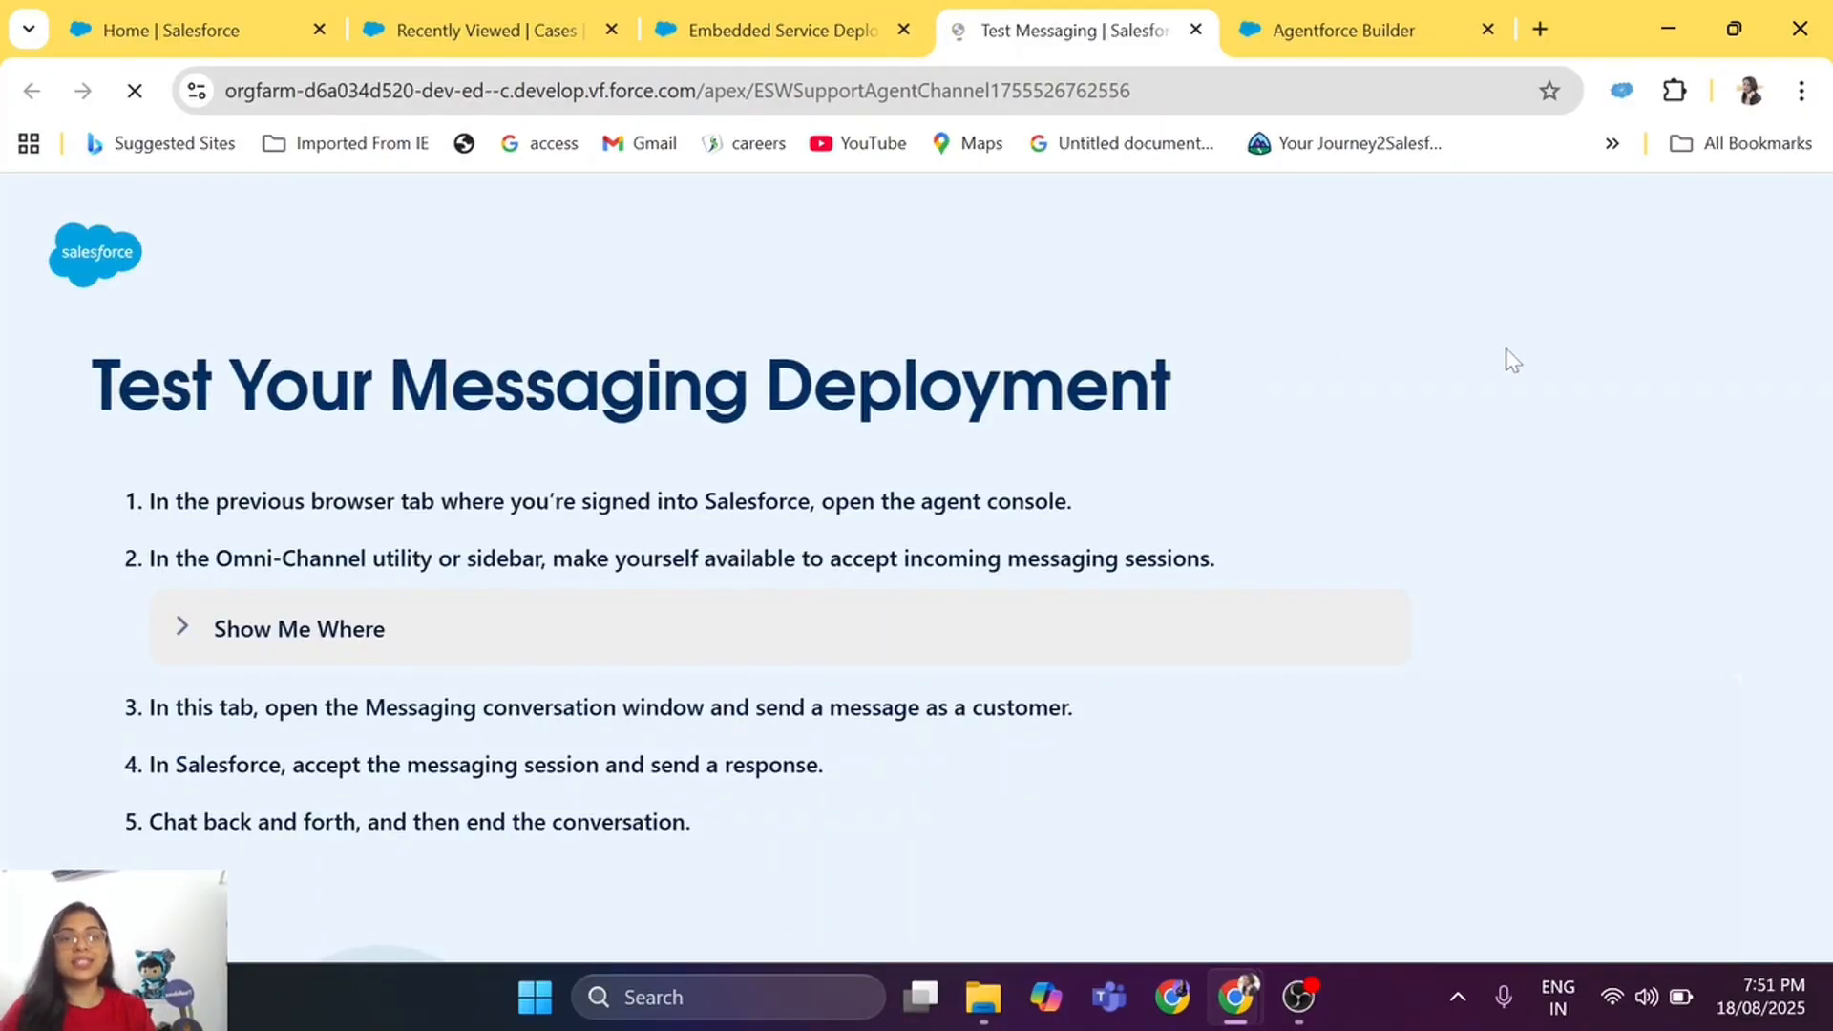
# Step: Move the Test Messaging page next to the Service Console page in the browser and open its chat window
pyautogui.click(482, 30)
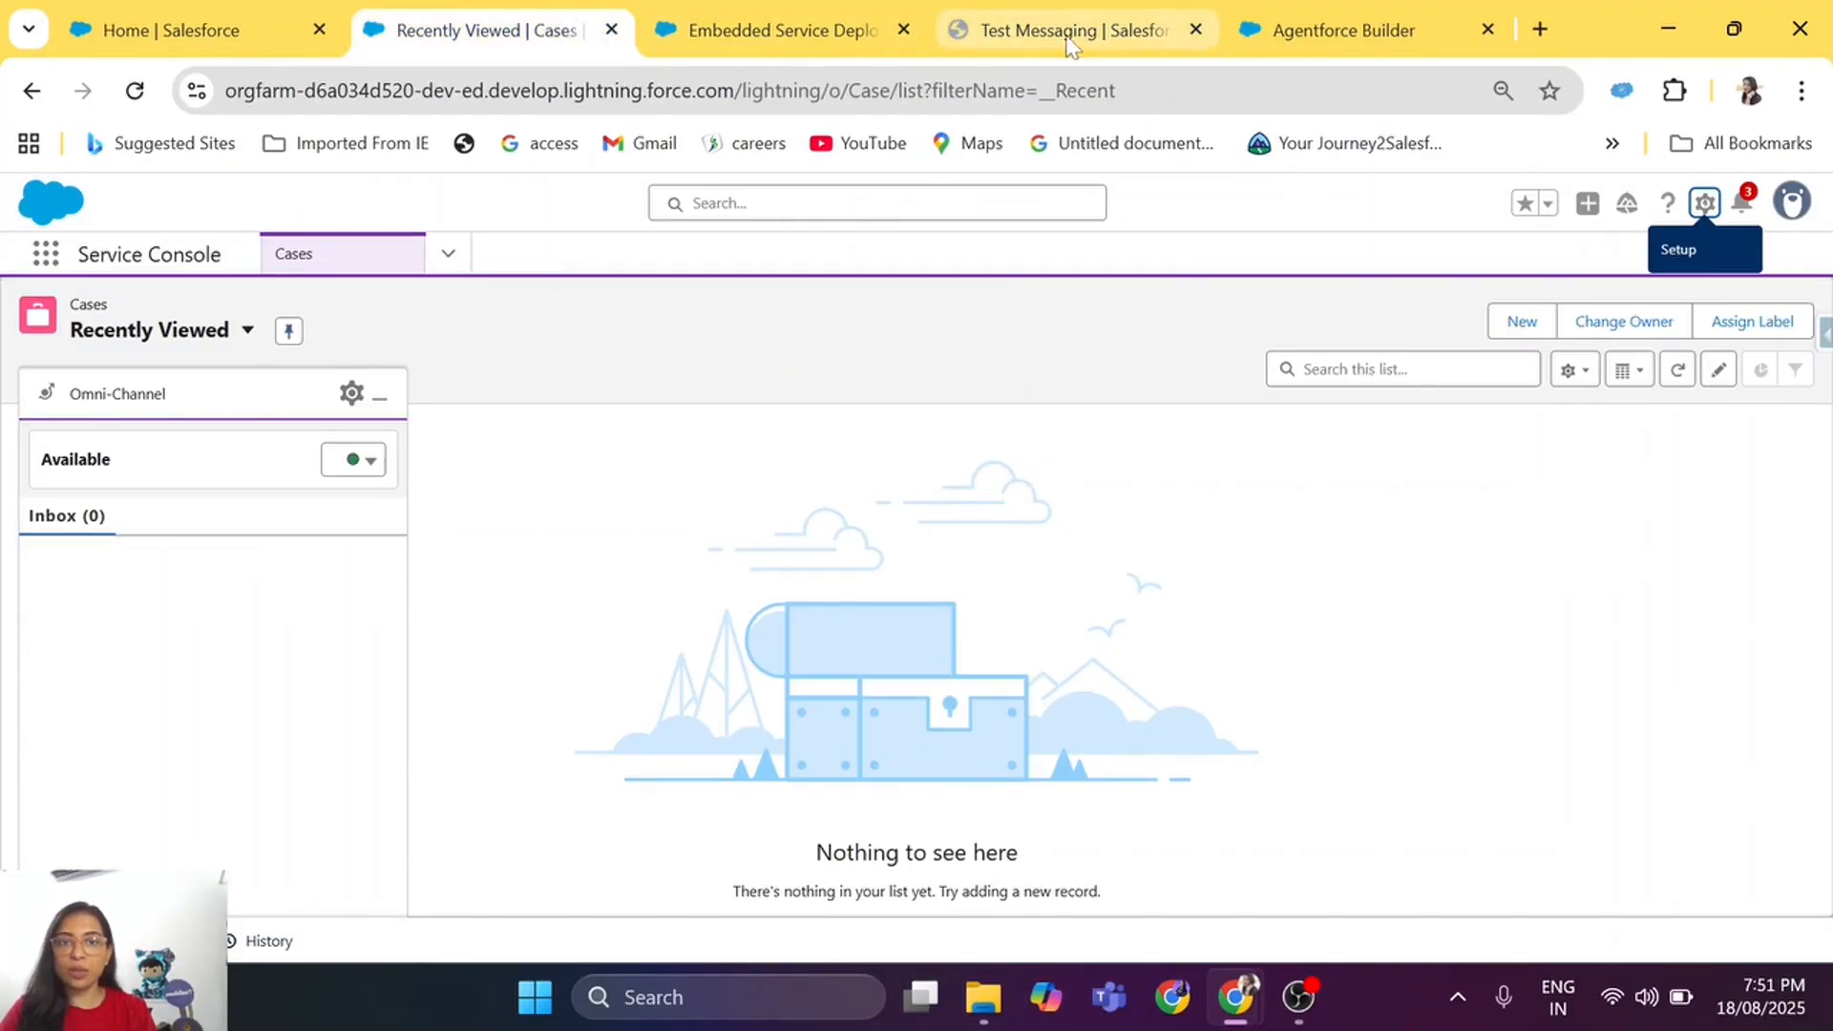
pyautogui.moveTo(1064, 29); pyautogui.dragTo(829, 31)
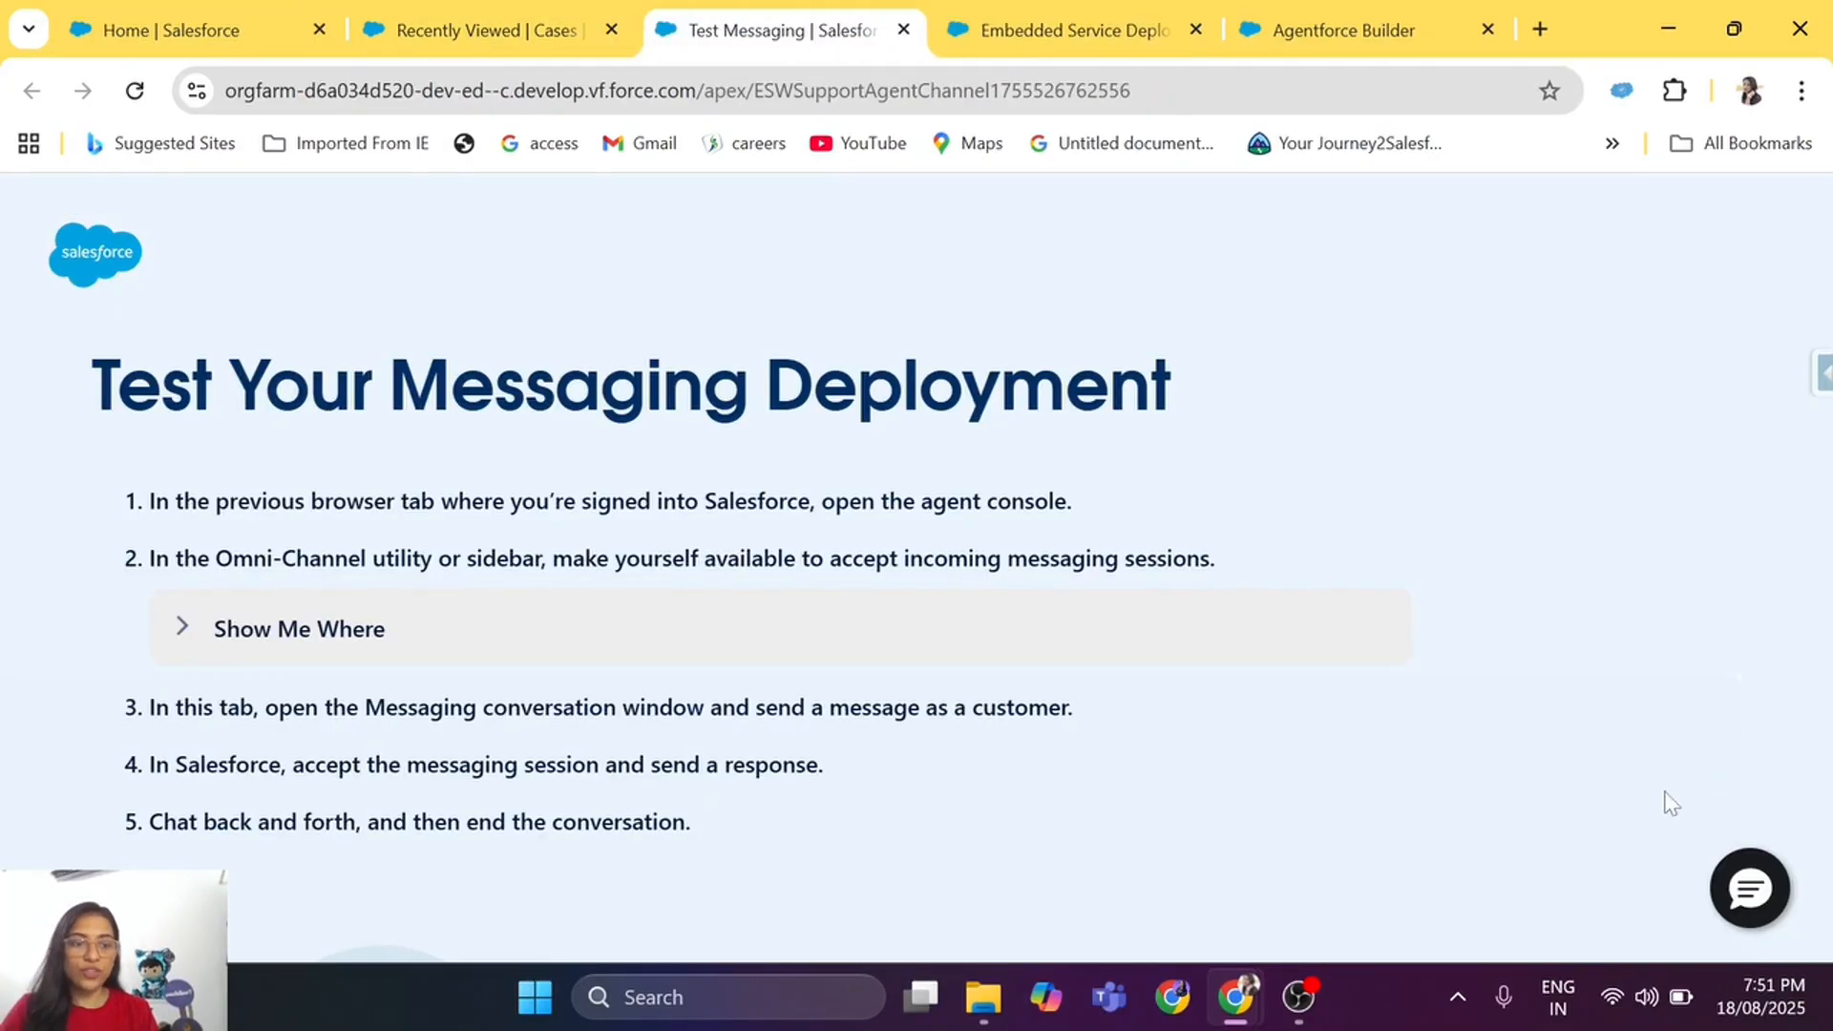
pyautogui.click(1762, 901)
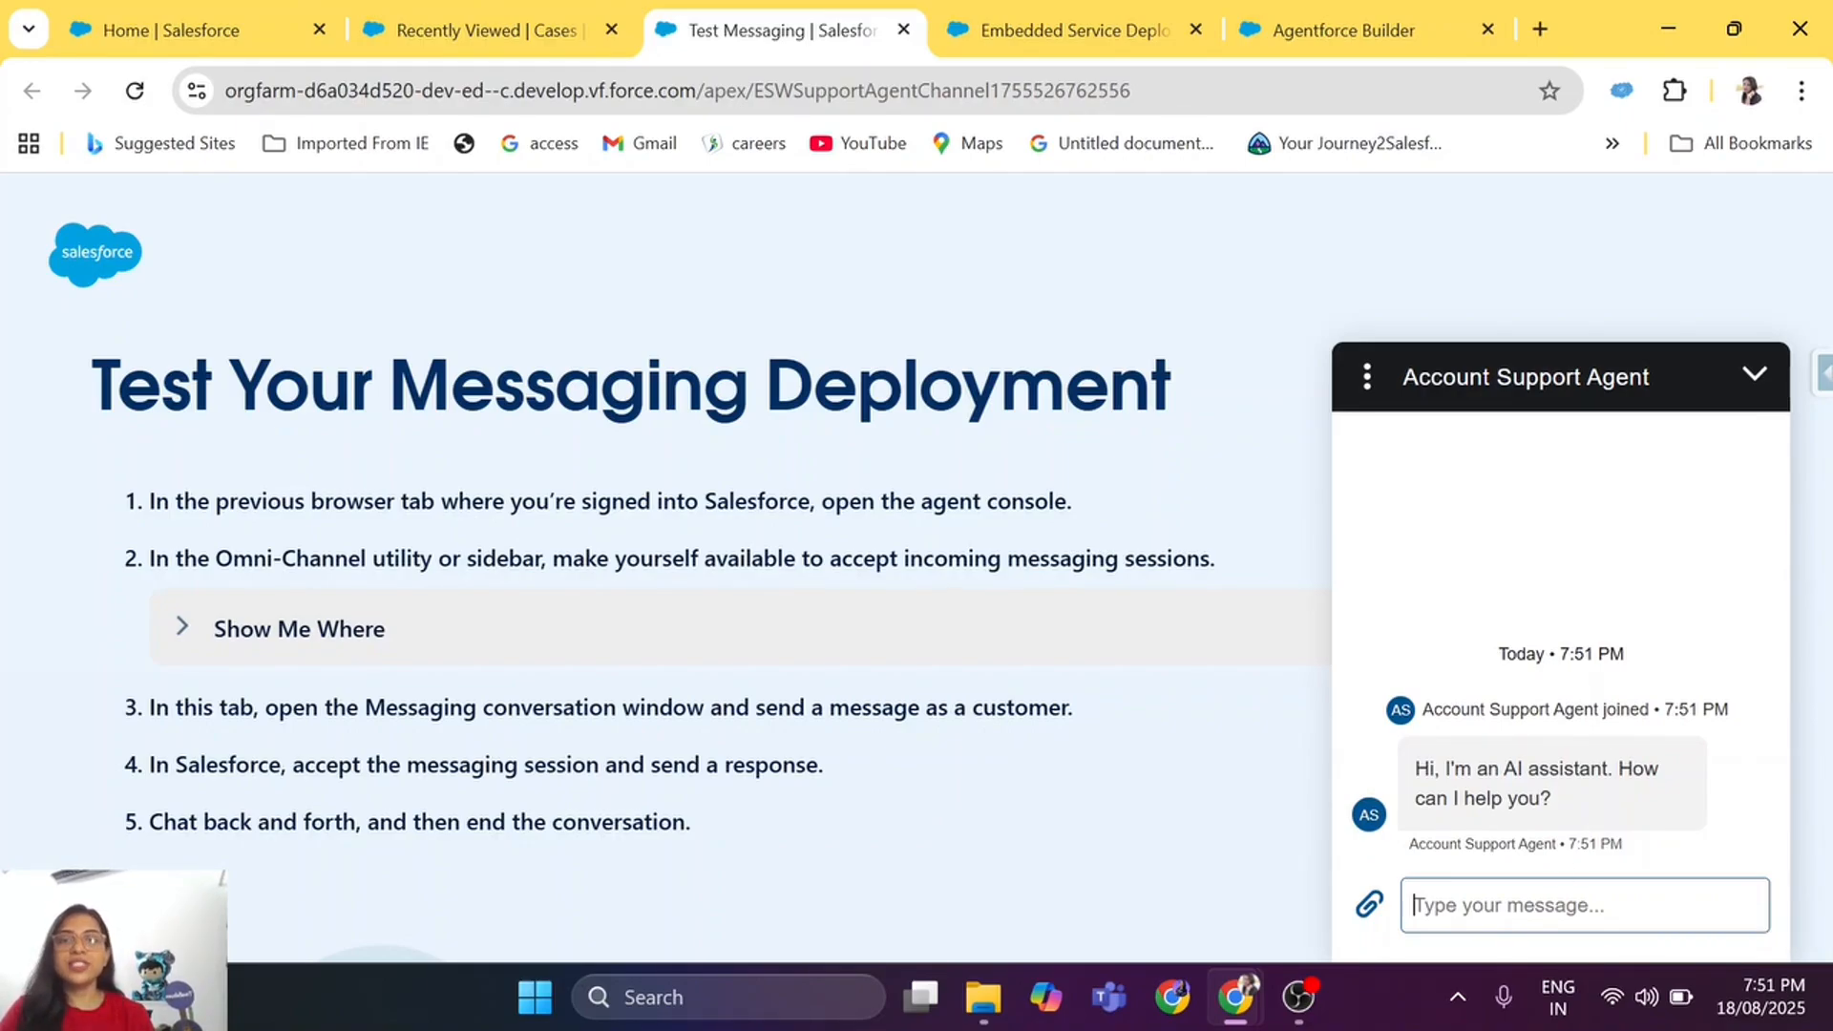
# Step: Send the message "Connect me to an agent" to the Account Support Agent in the test chat
pyautogui.write('Connect me to')
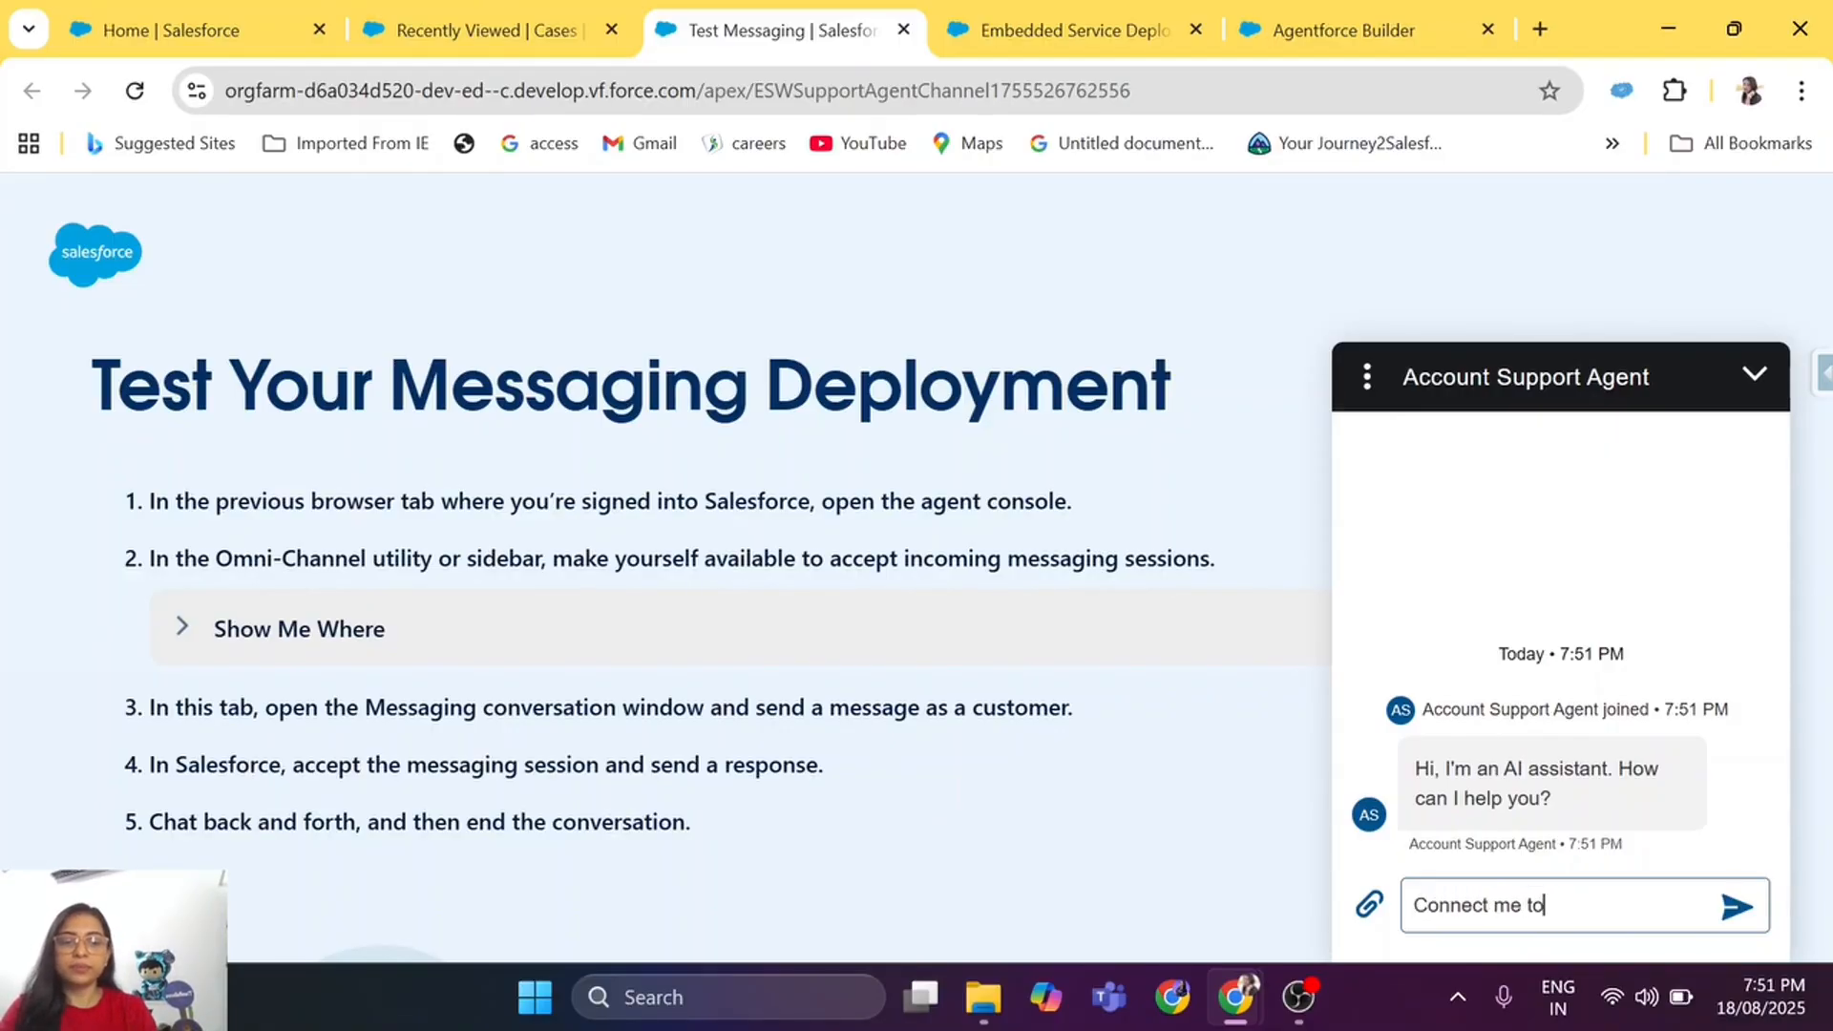
pyautogui.write(' an agent')
pyautogui.press('Return')
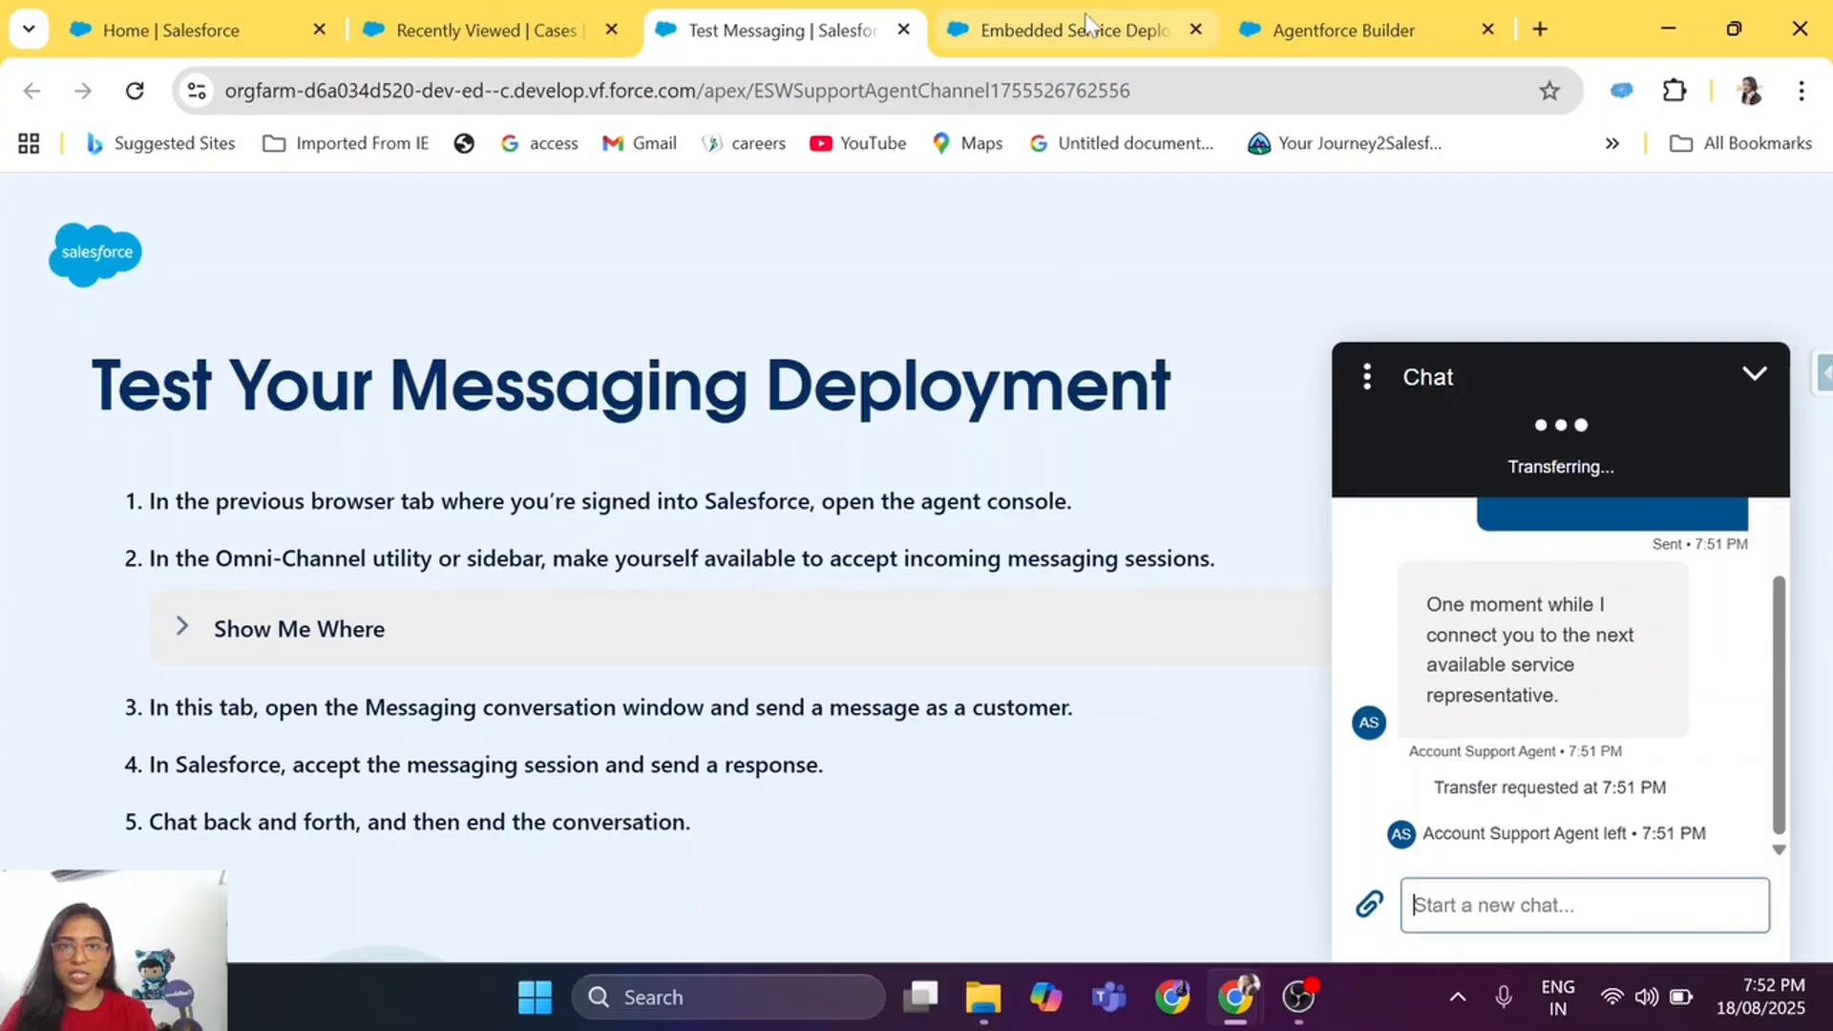
# Step: Return to Setup and open the Users list by searching for "user"
pyautogui.click(1089, 29)
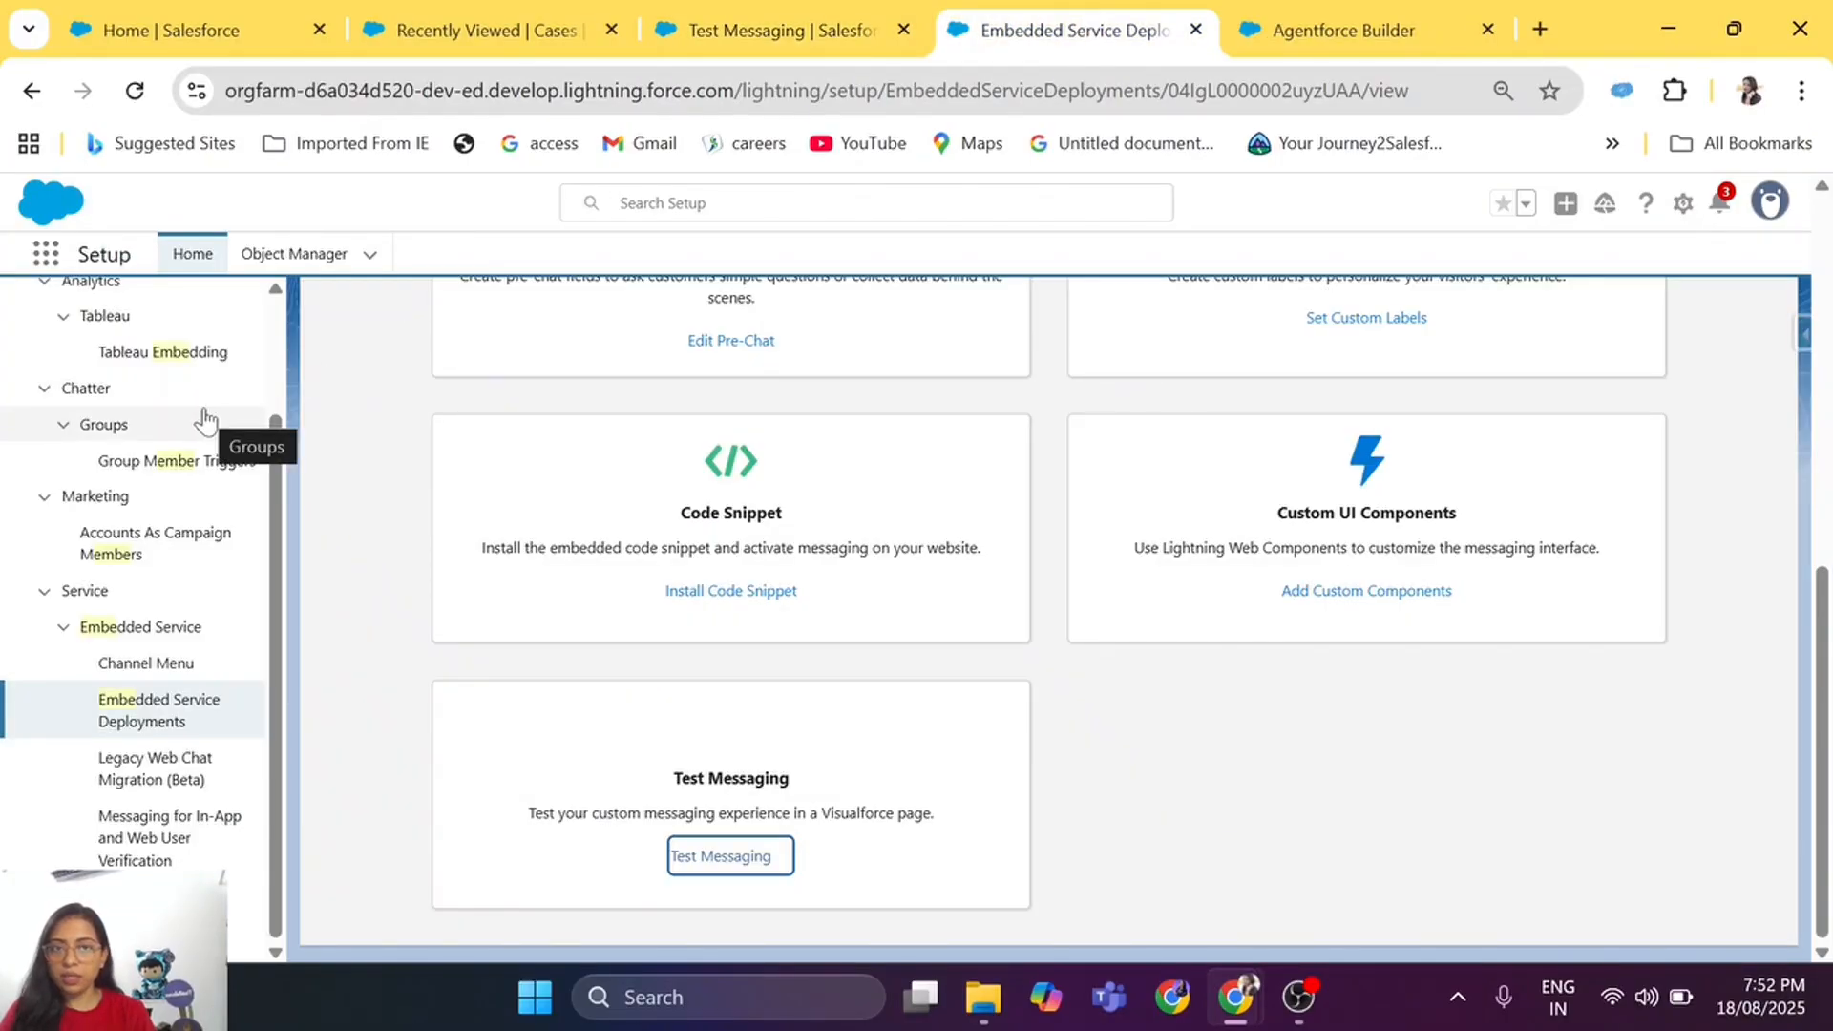
pyautogui.scroll(3, 205, 417)
pyautogui.hotkey('ctrl', 'a')
pyautogui.write('user')
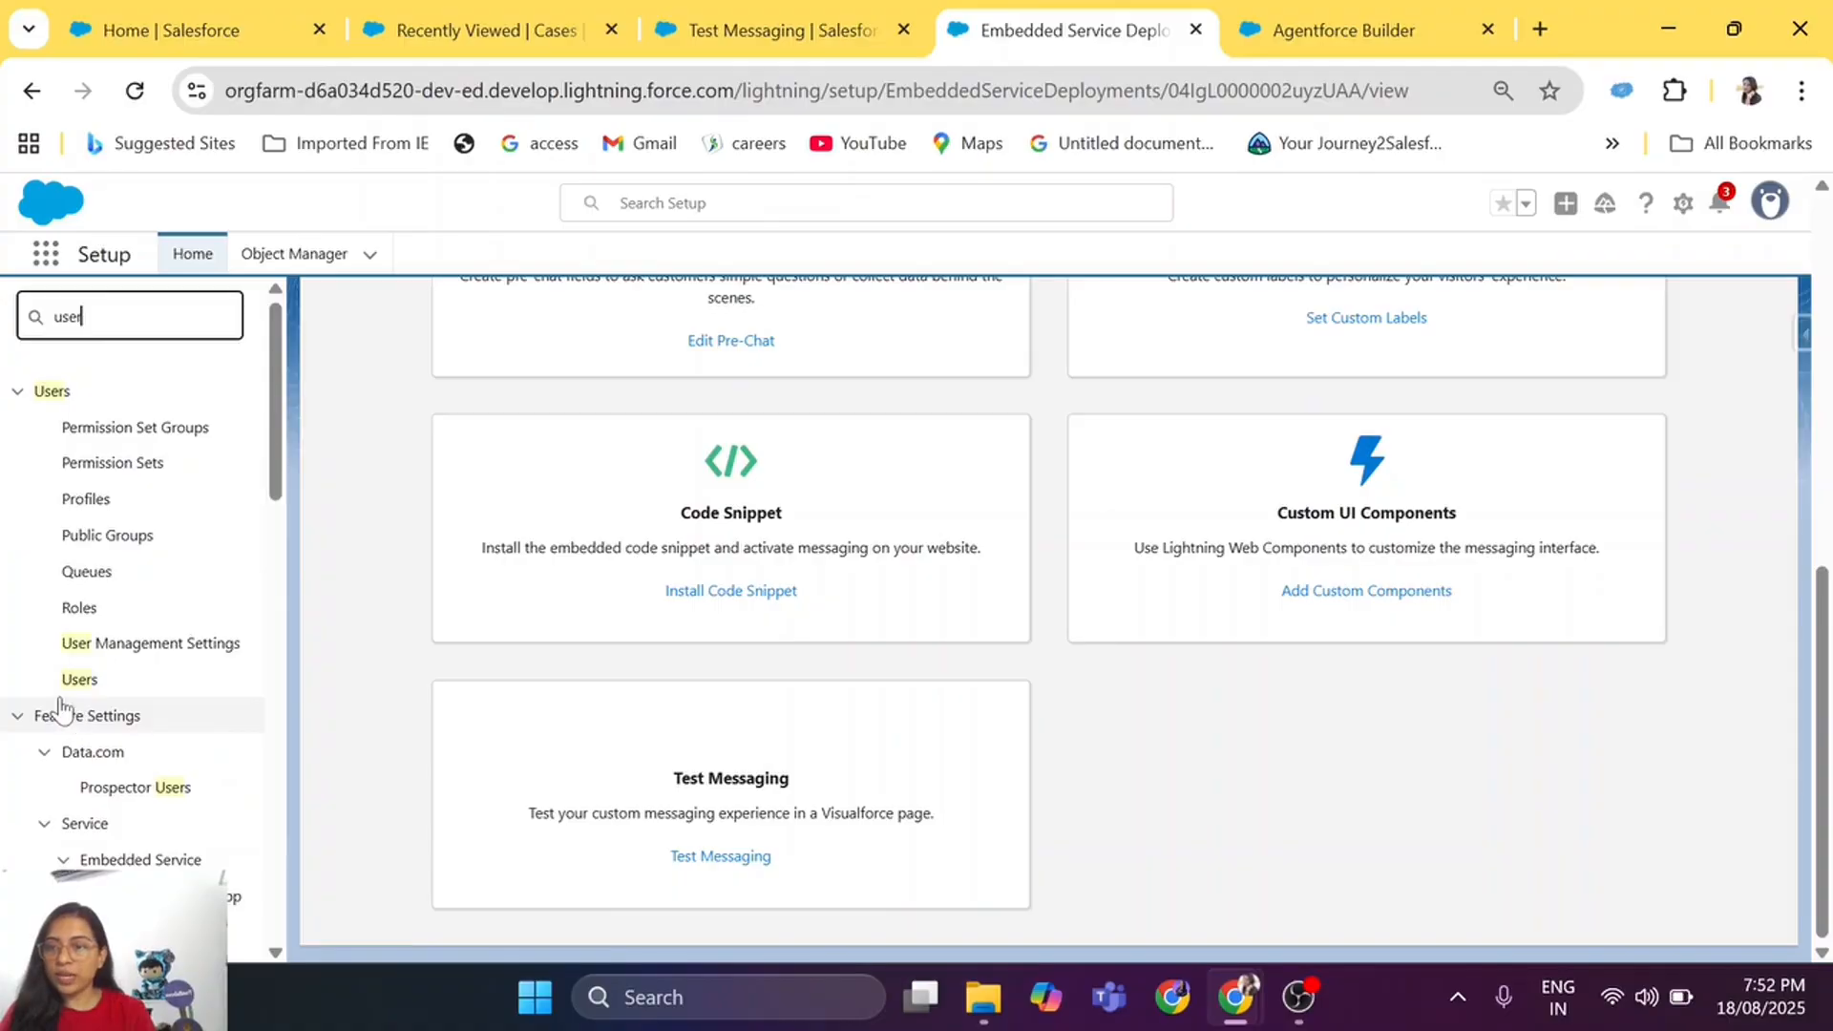
pyautogui.click(77, 681)
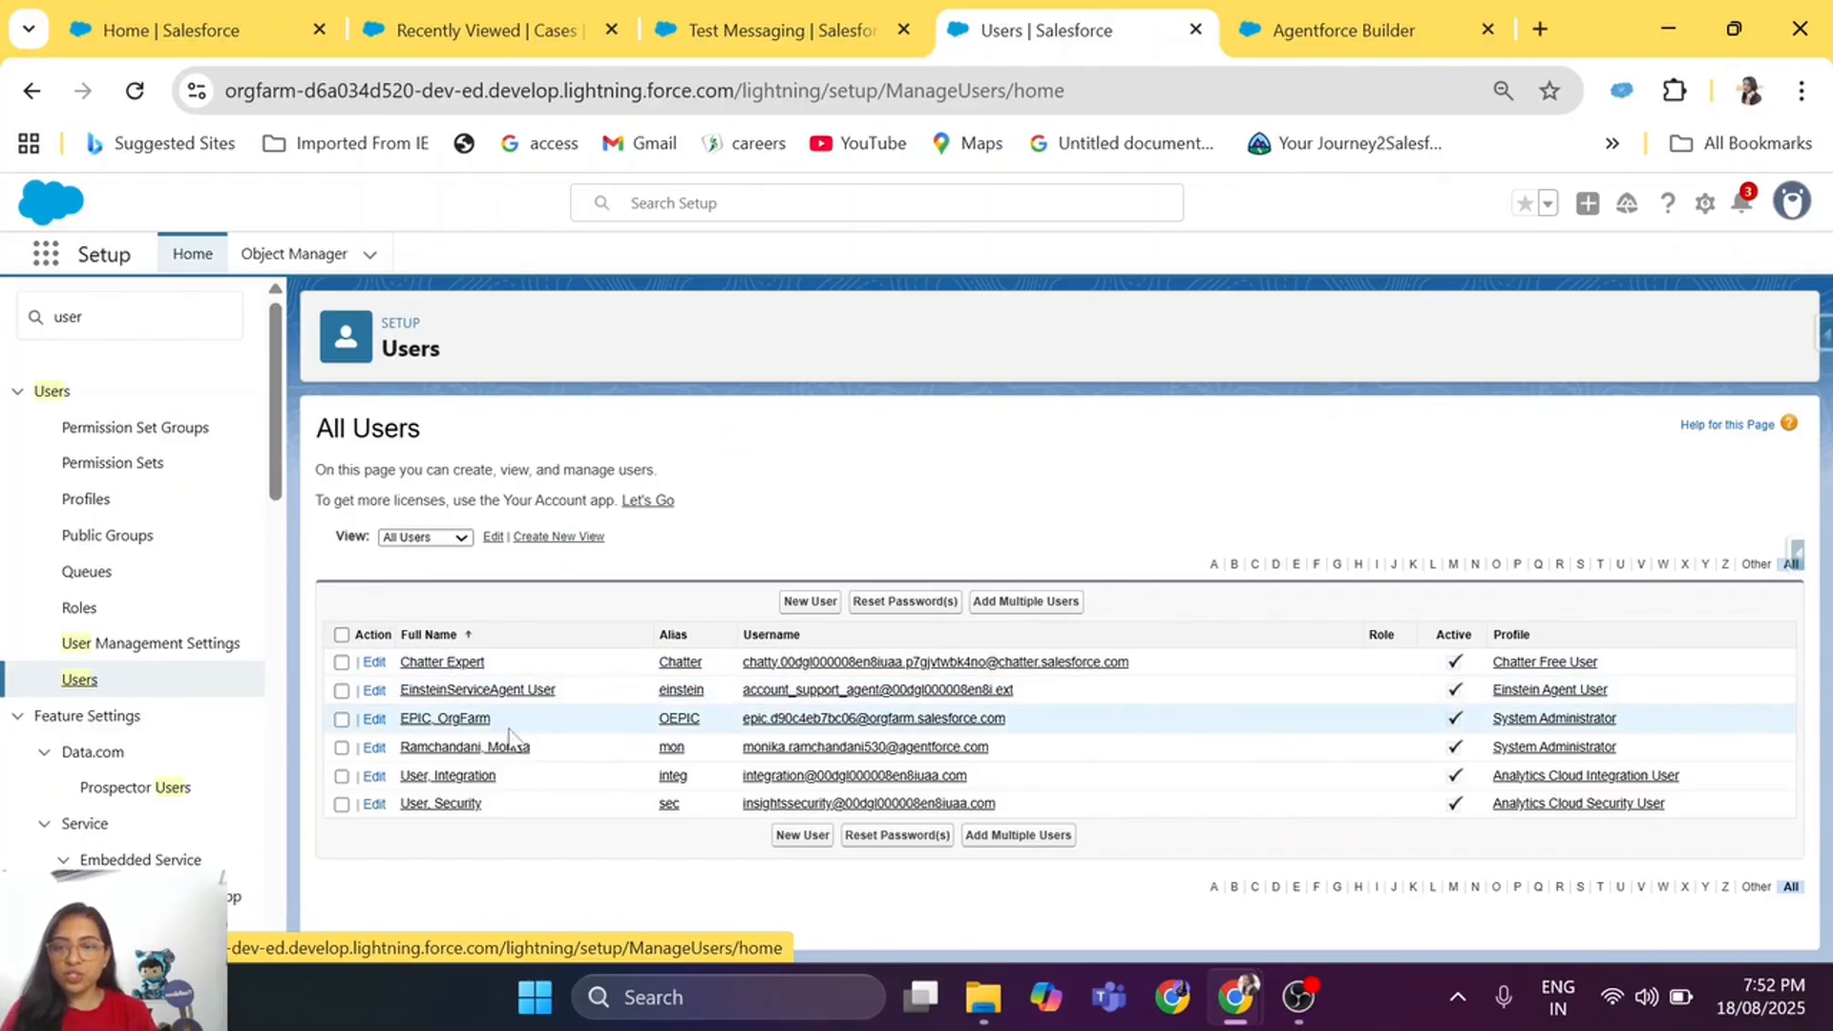
# Step: Edit the human agent's System Administrator user record to enable Service Cloud User, and save it
pyautogui.click(465, 750)
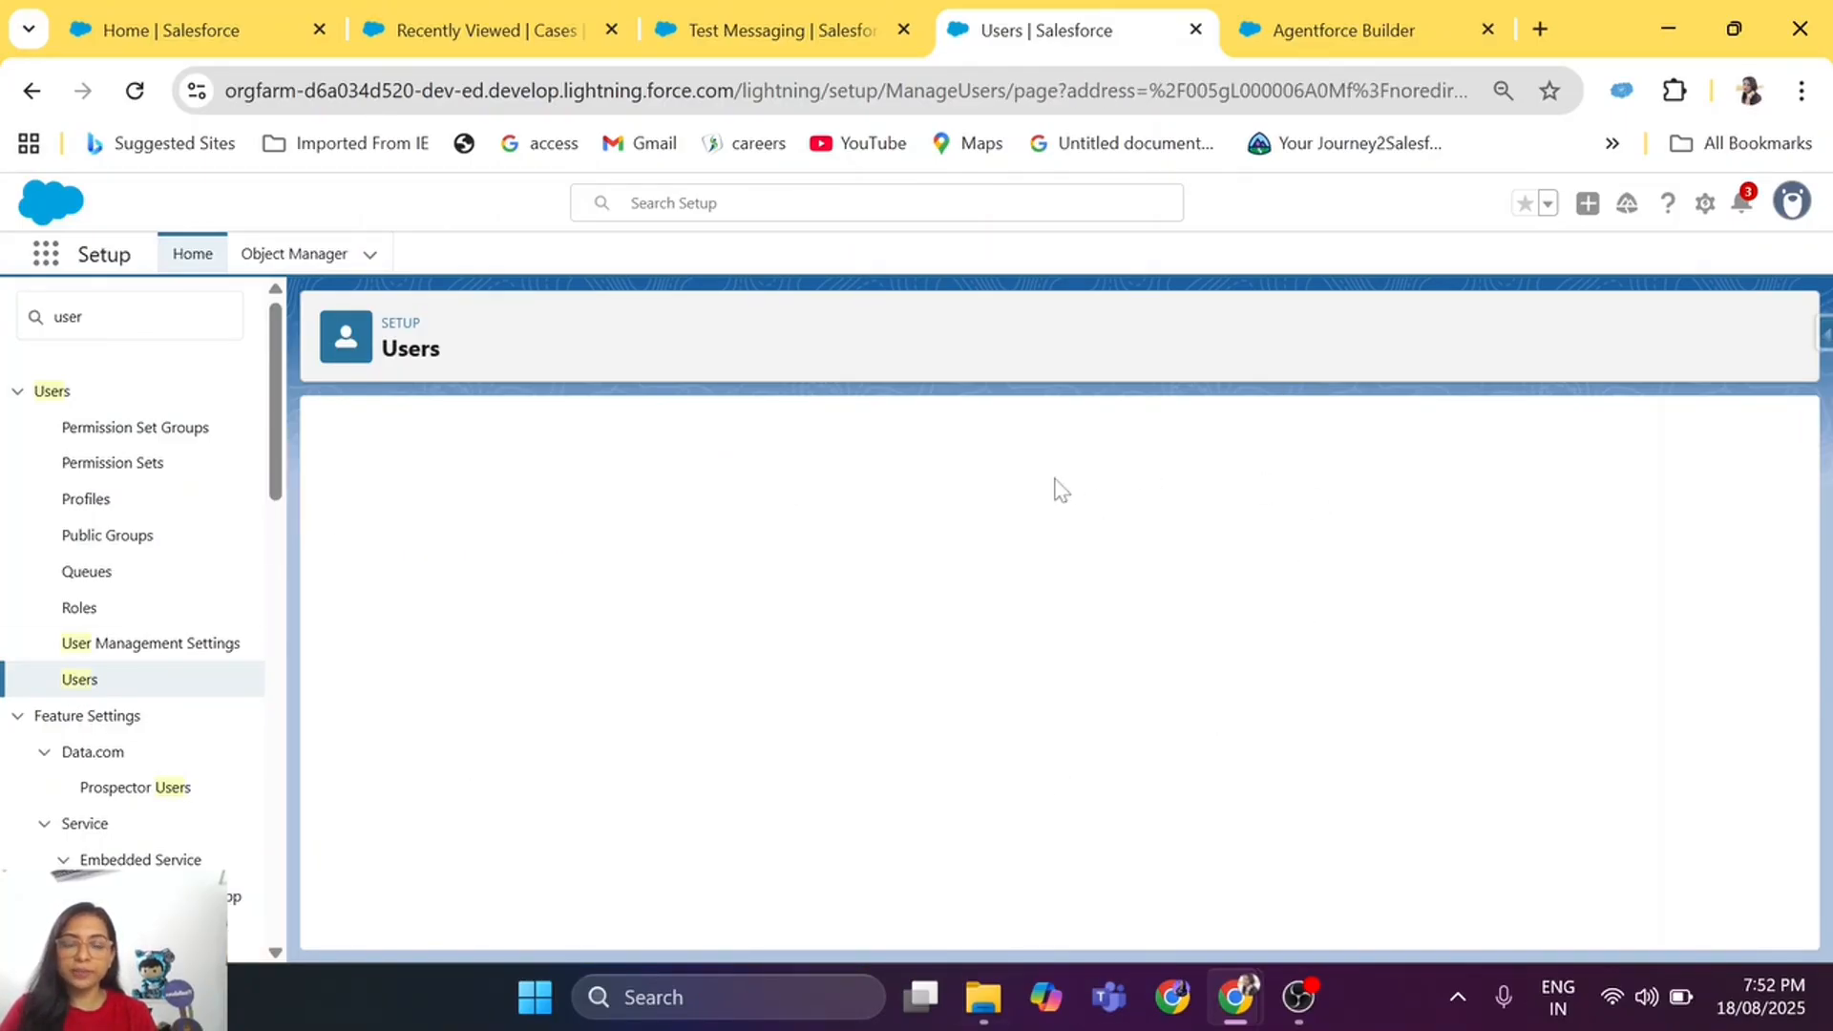
pyautogui.click(788, 530)
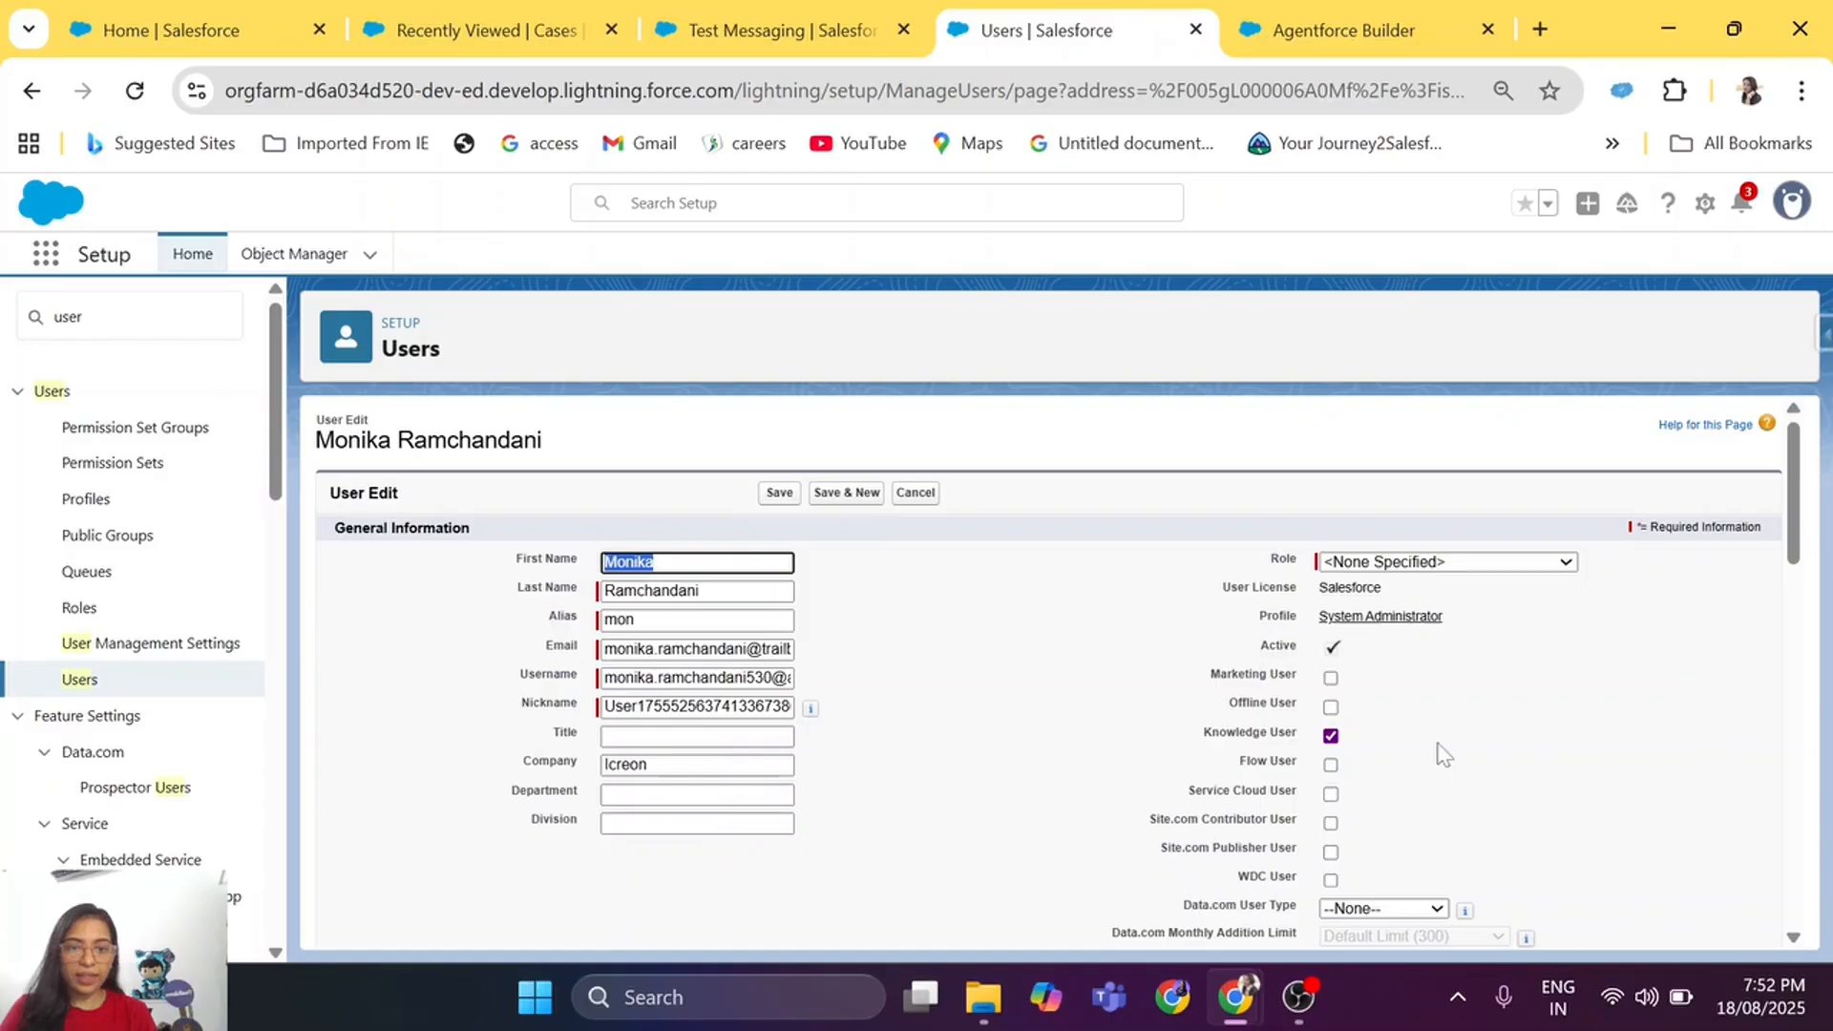
pyautogui.click(1333, 798)
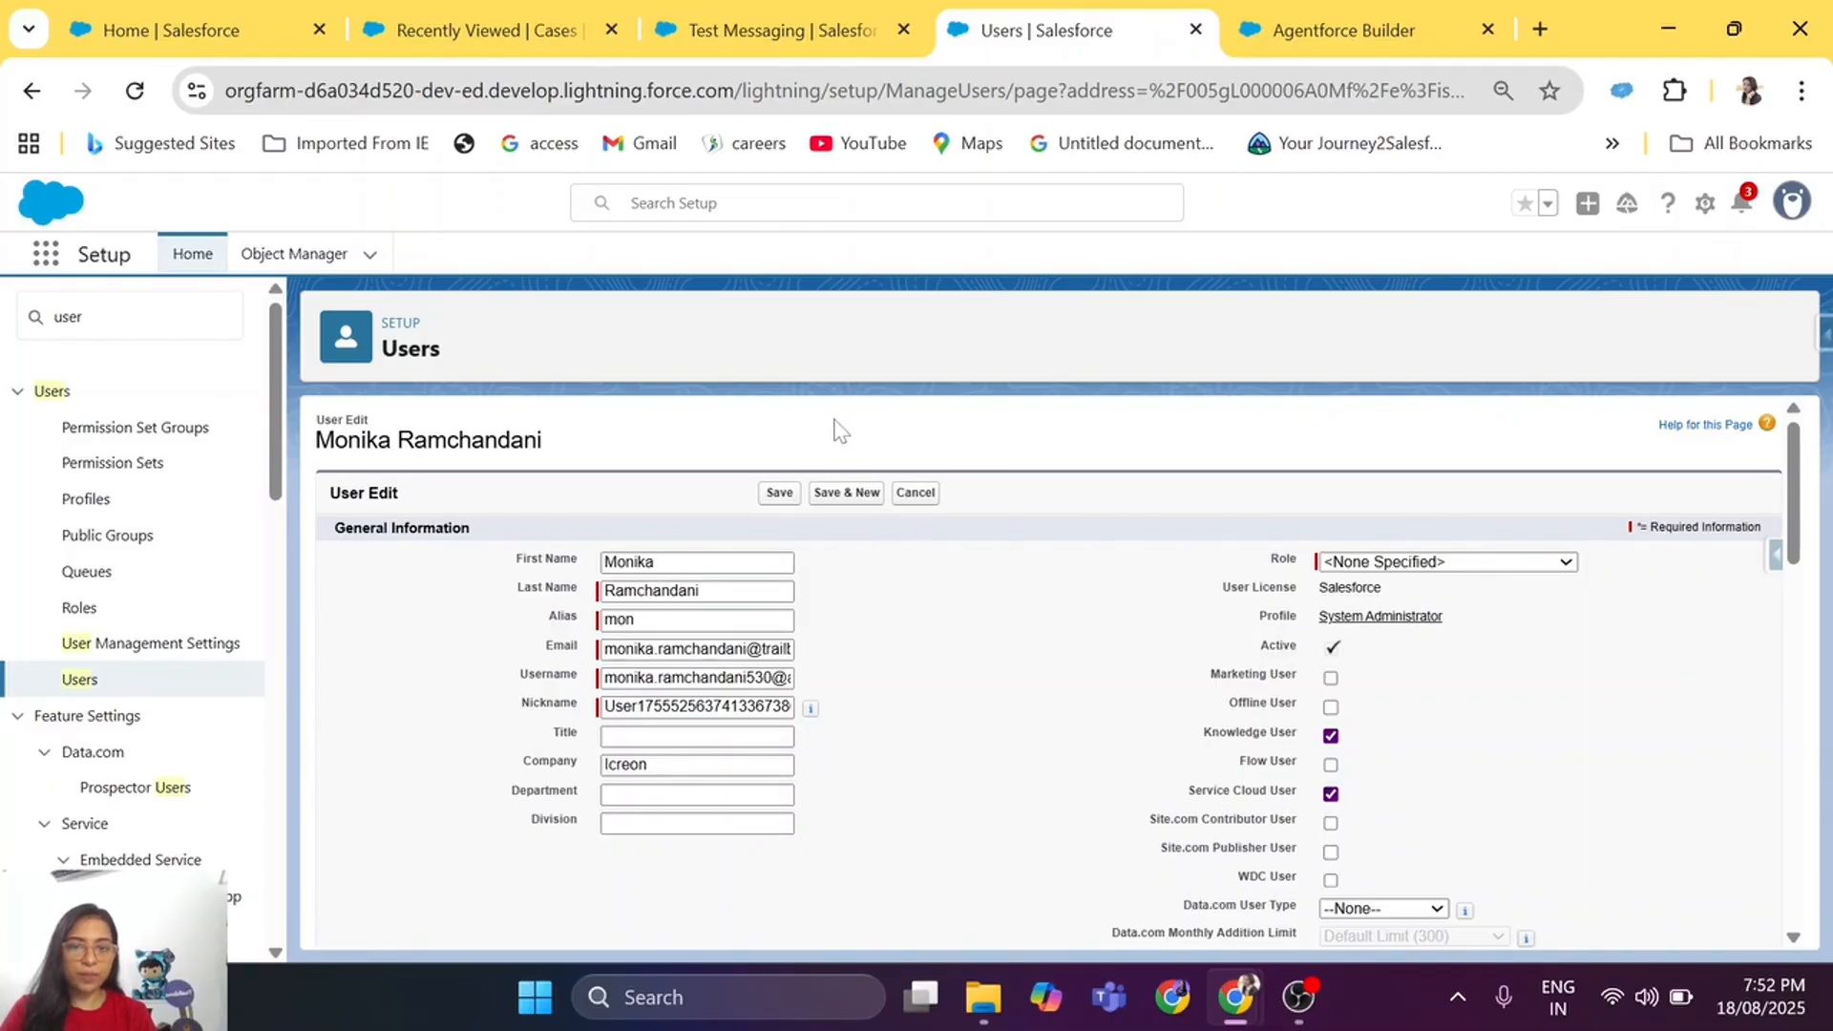
pyautogui.click(779, 492)
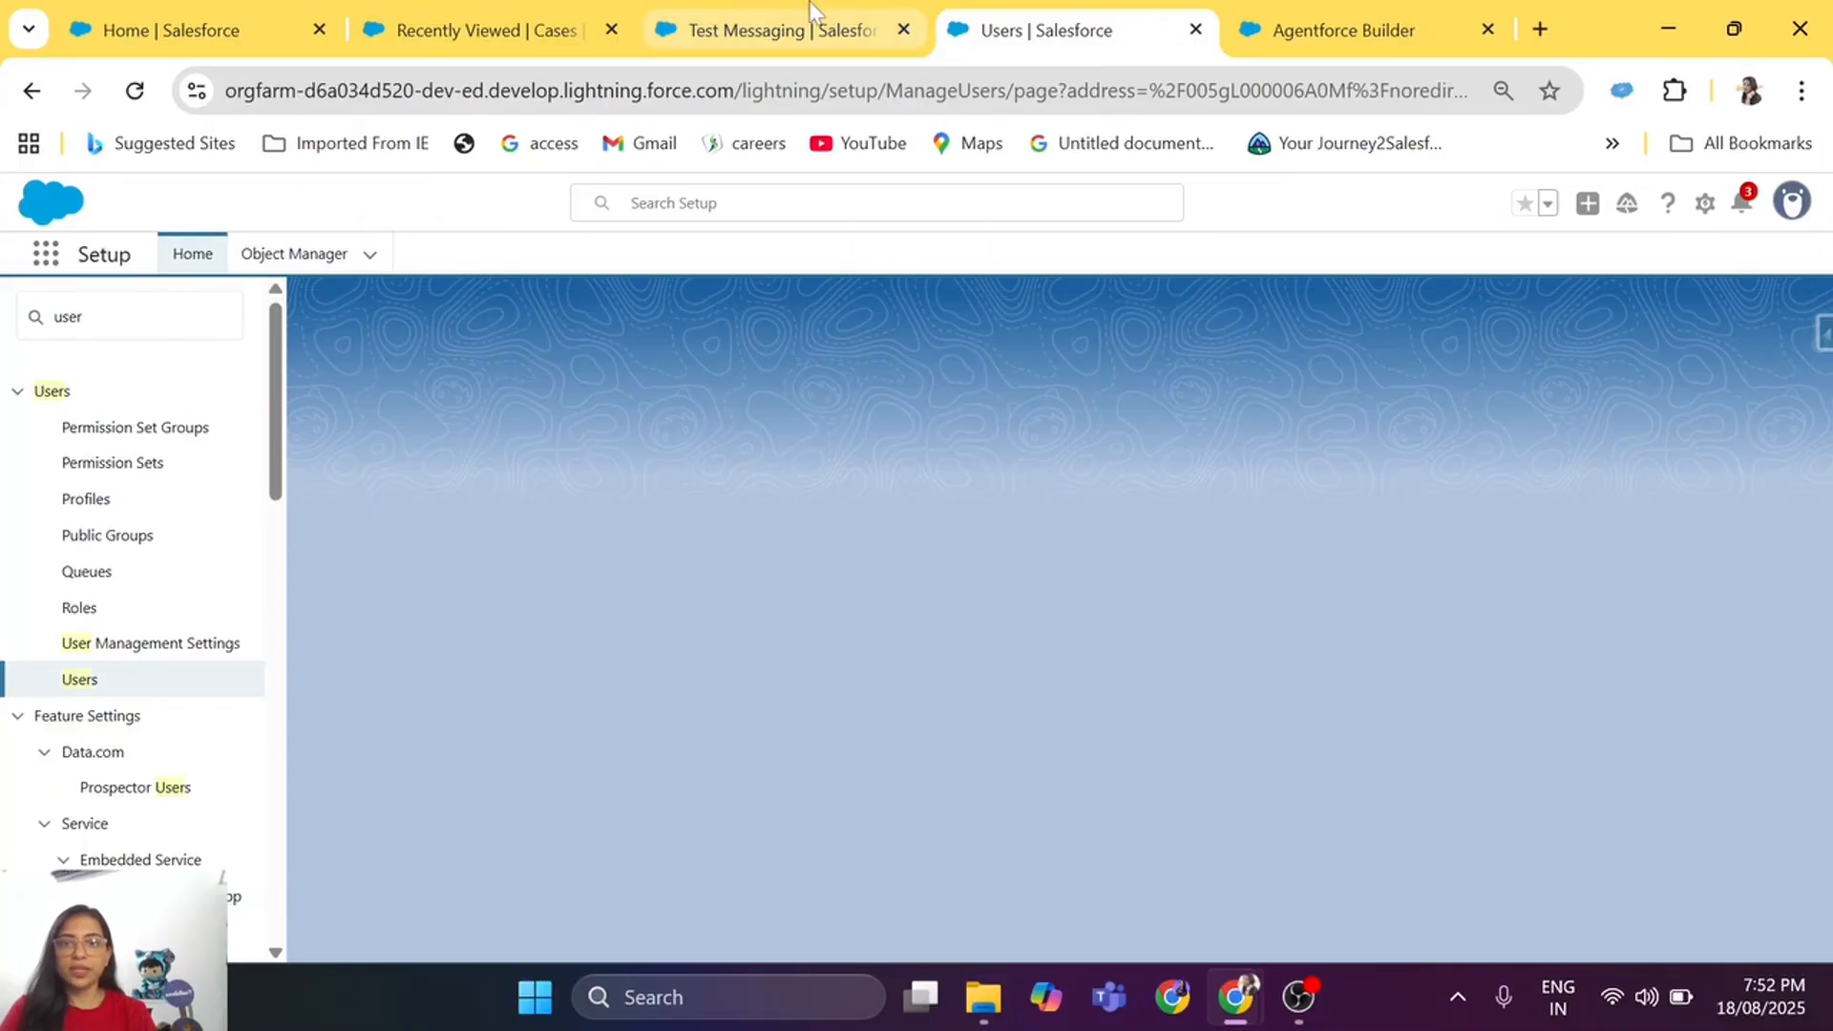
# Step: End and close the transferring chat on the Test Messaging page, and reload the page
pyautogui.click(783, 30)
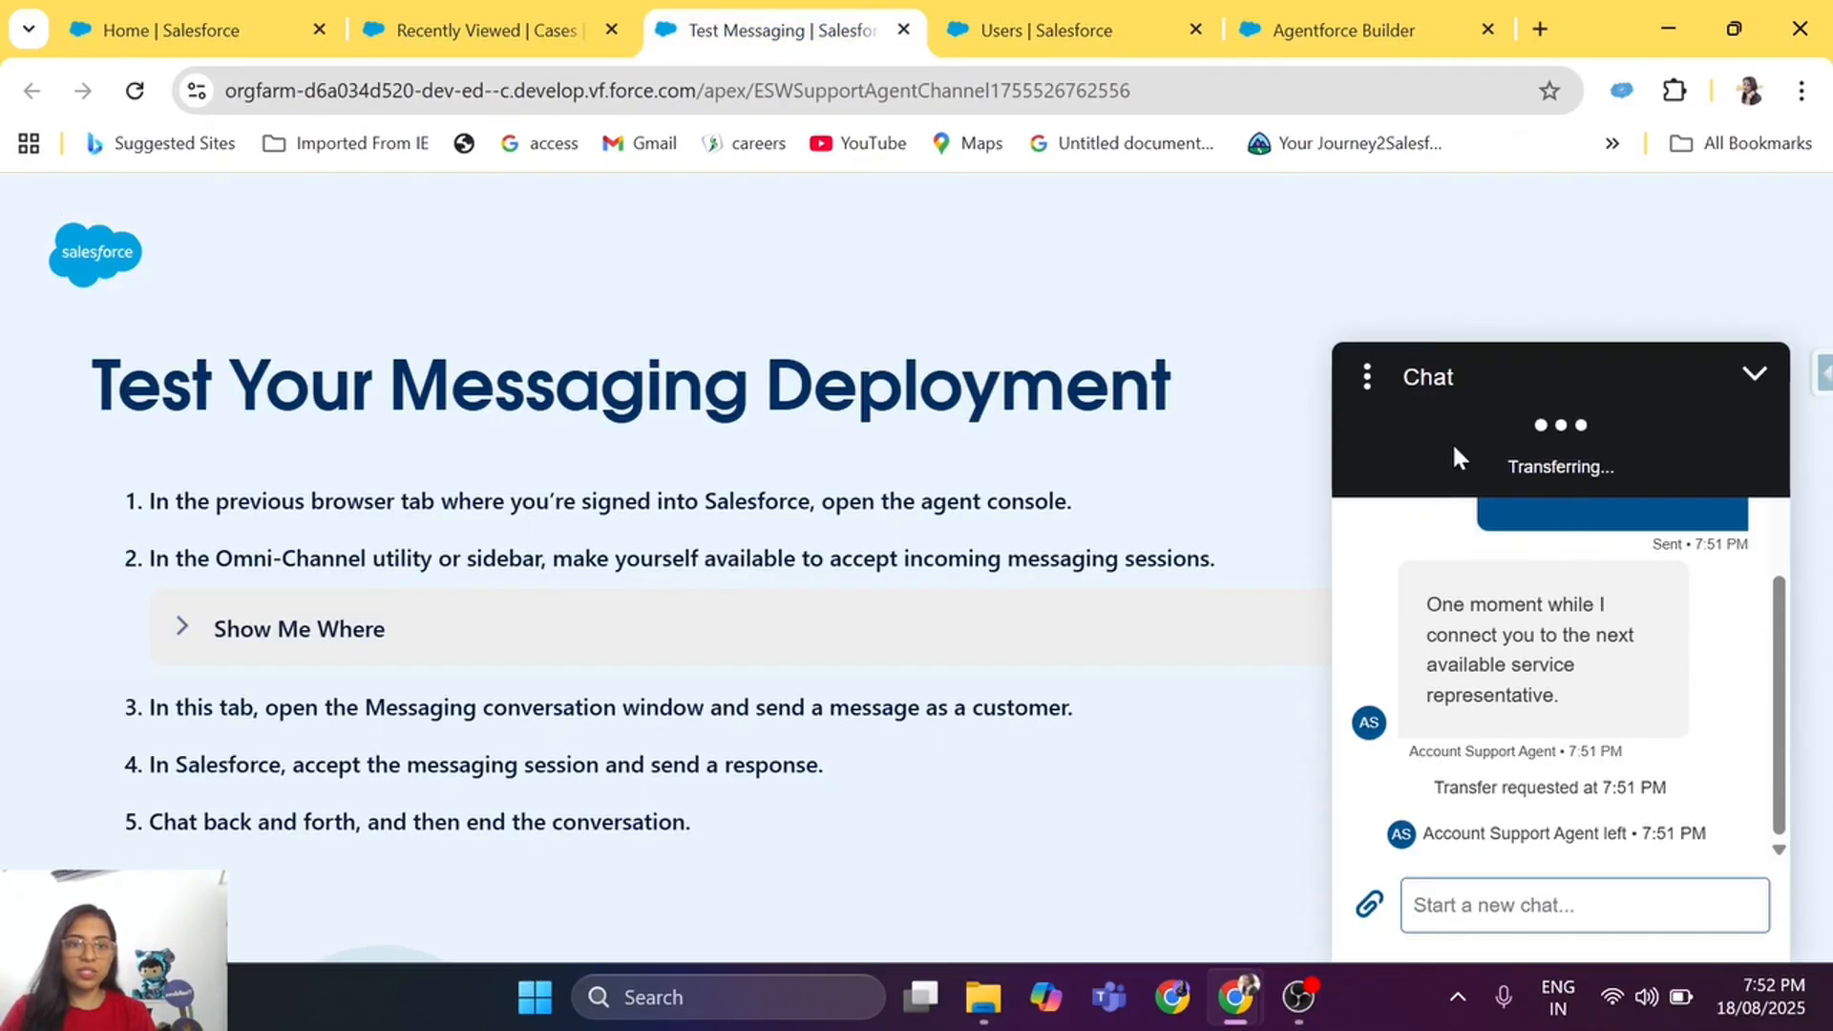
pyautogui.click(1367, 376)
pyautogui.click(1375, 445)
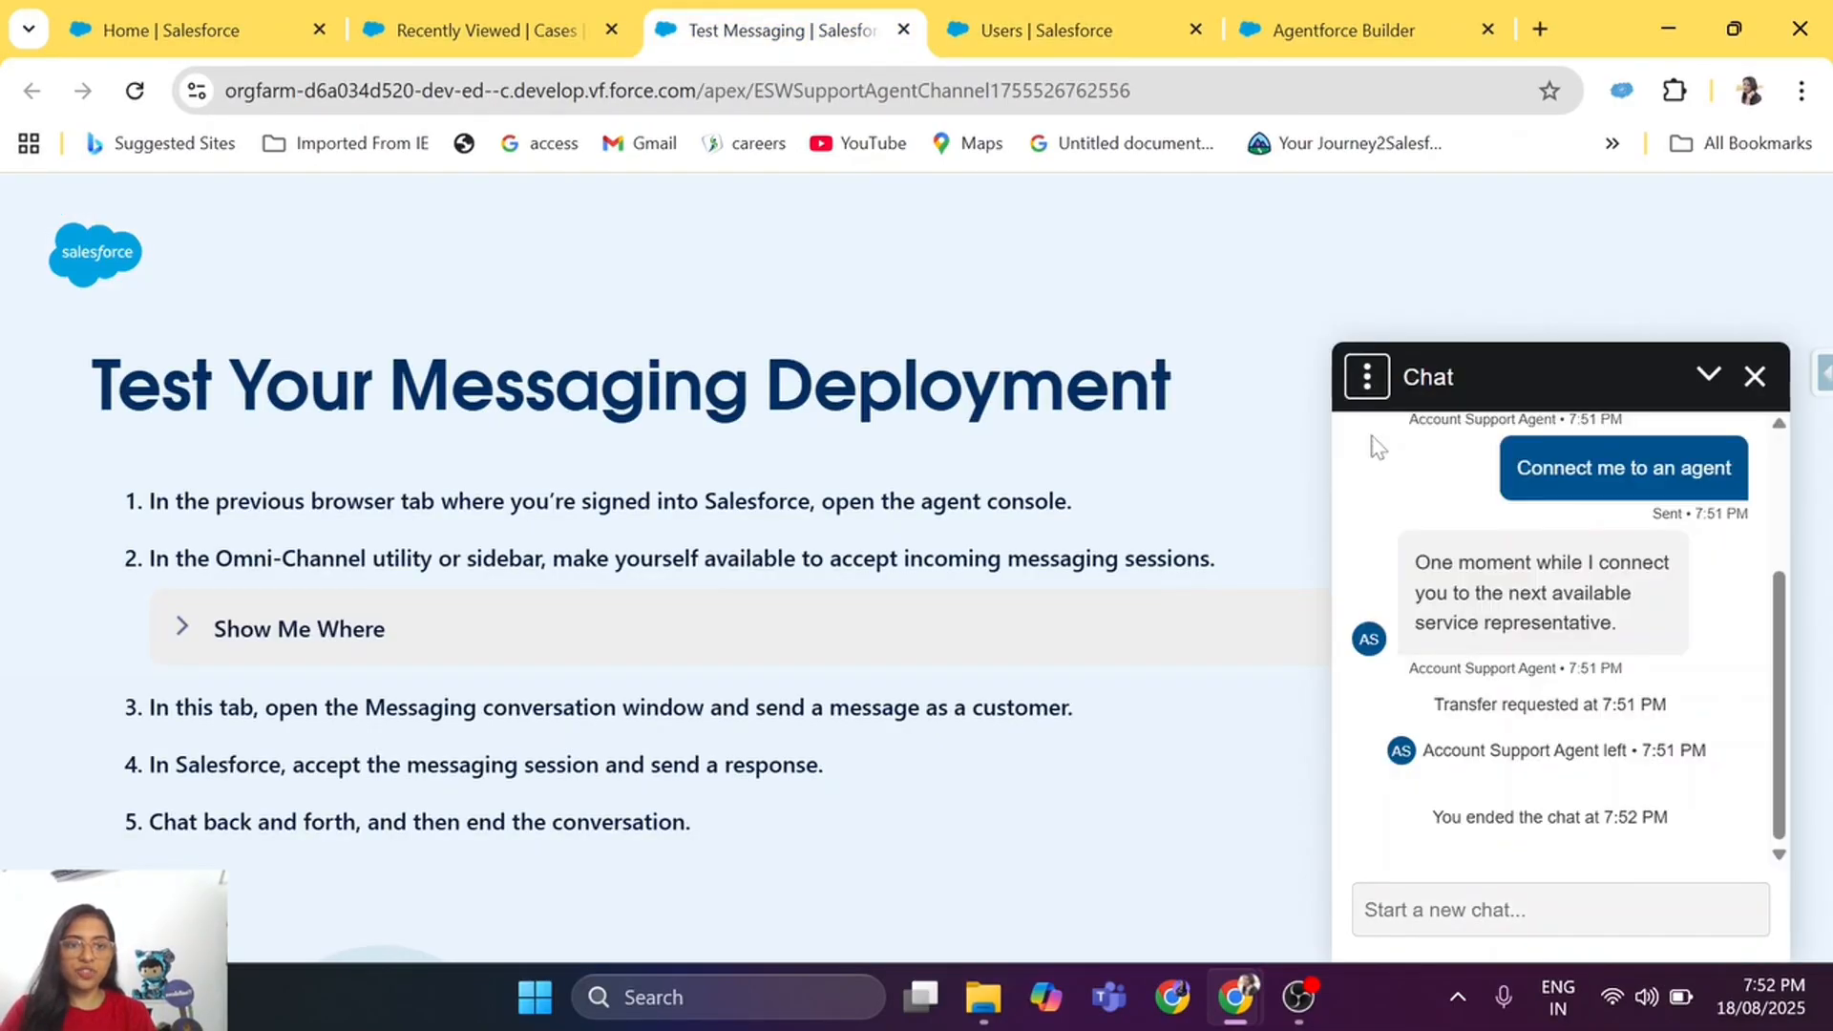
pyautogui.click(1755, 376)
pyautogui.click(796, 91)
pyautogui.press('Return')
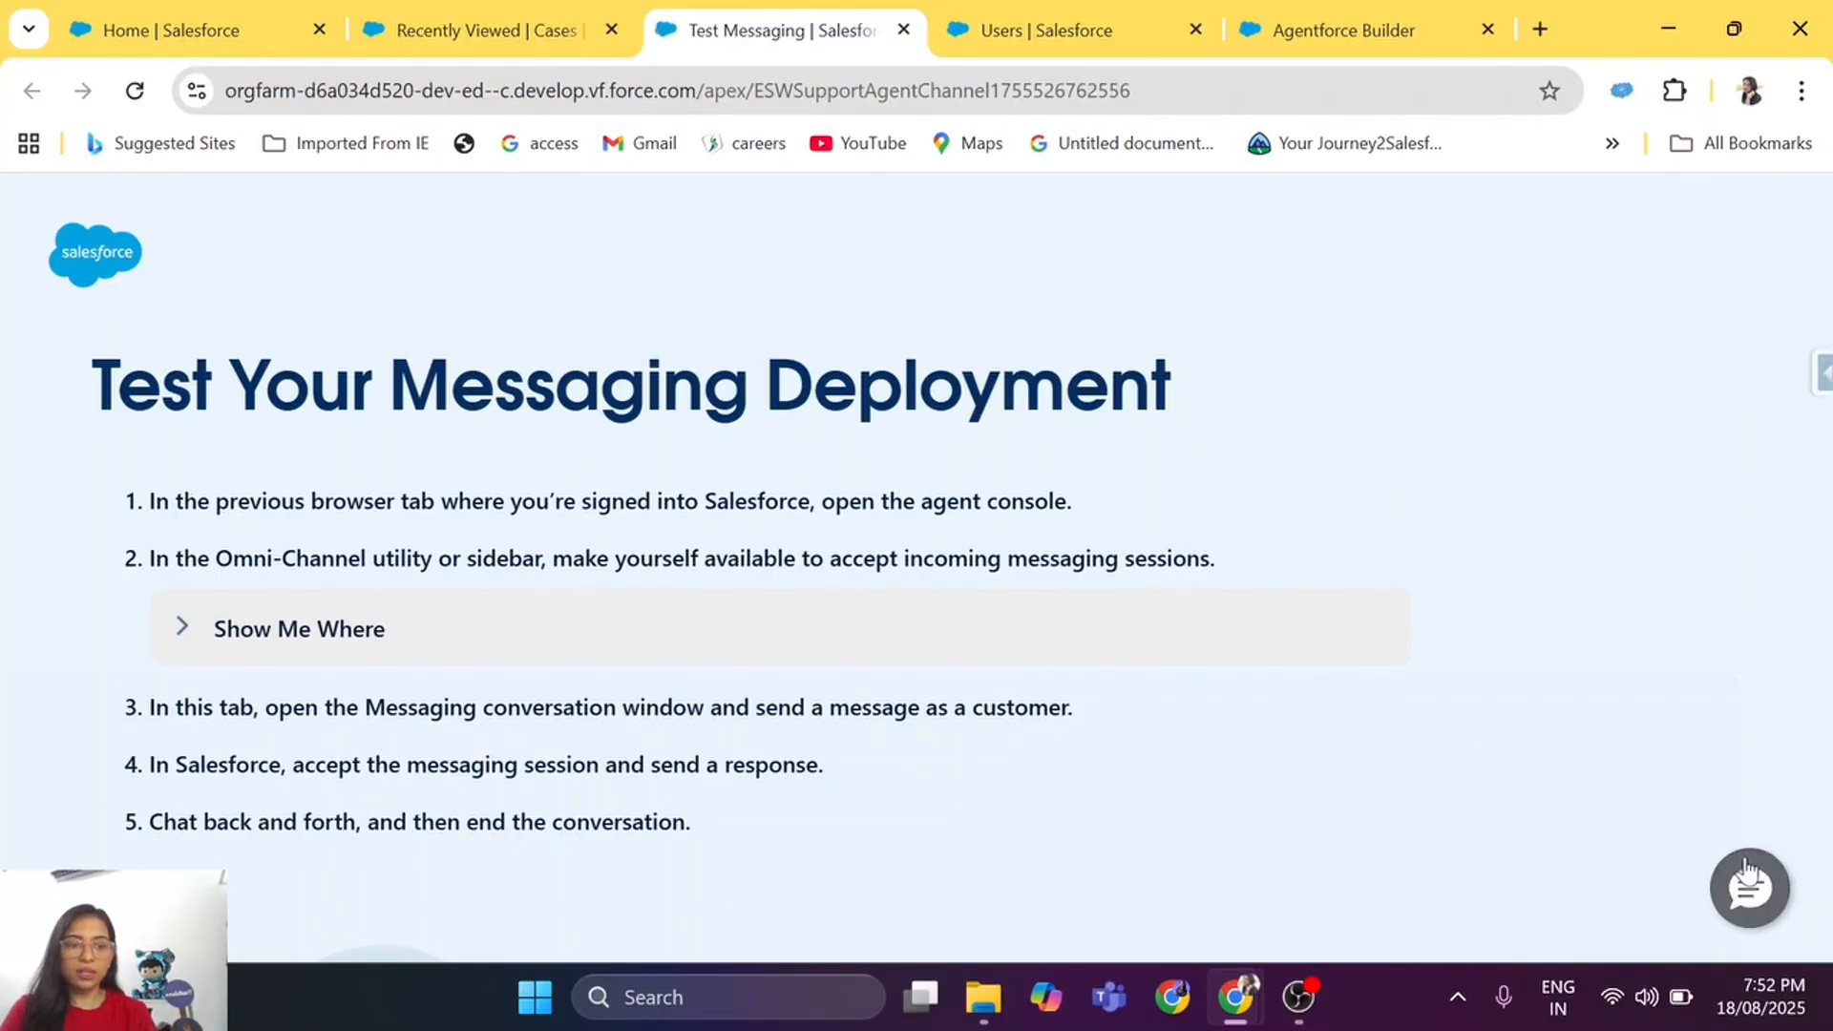
# Step: Start a new chat on the Test Messaging page and send the message "Connect me to an agent"
pyautogui.click(1748, 872)
pyautogui.click(372, 19)
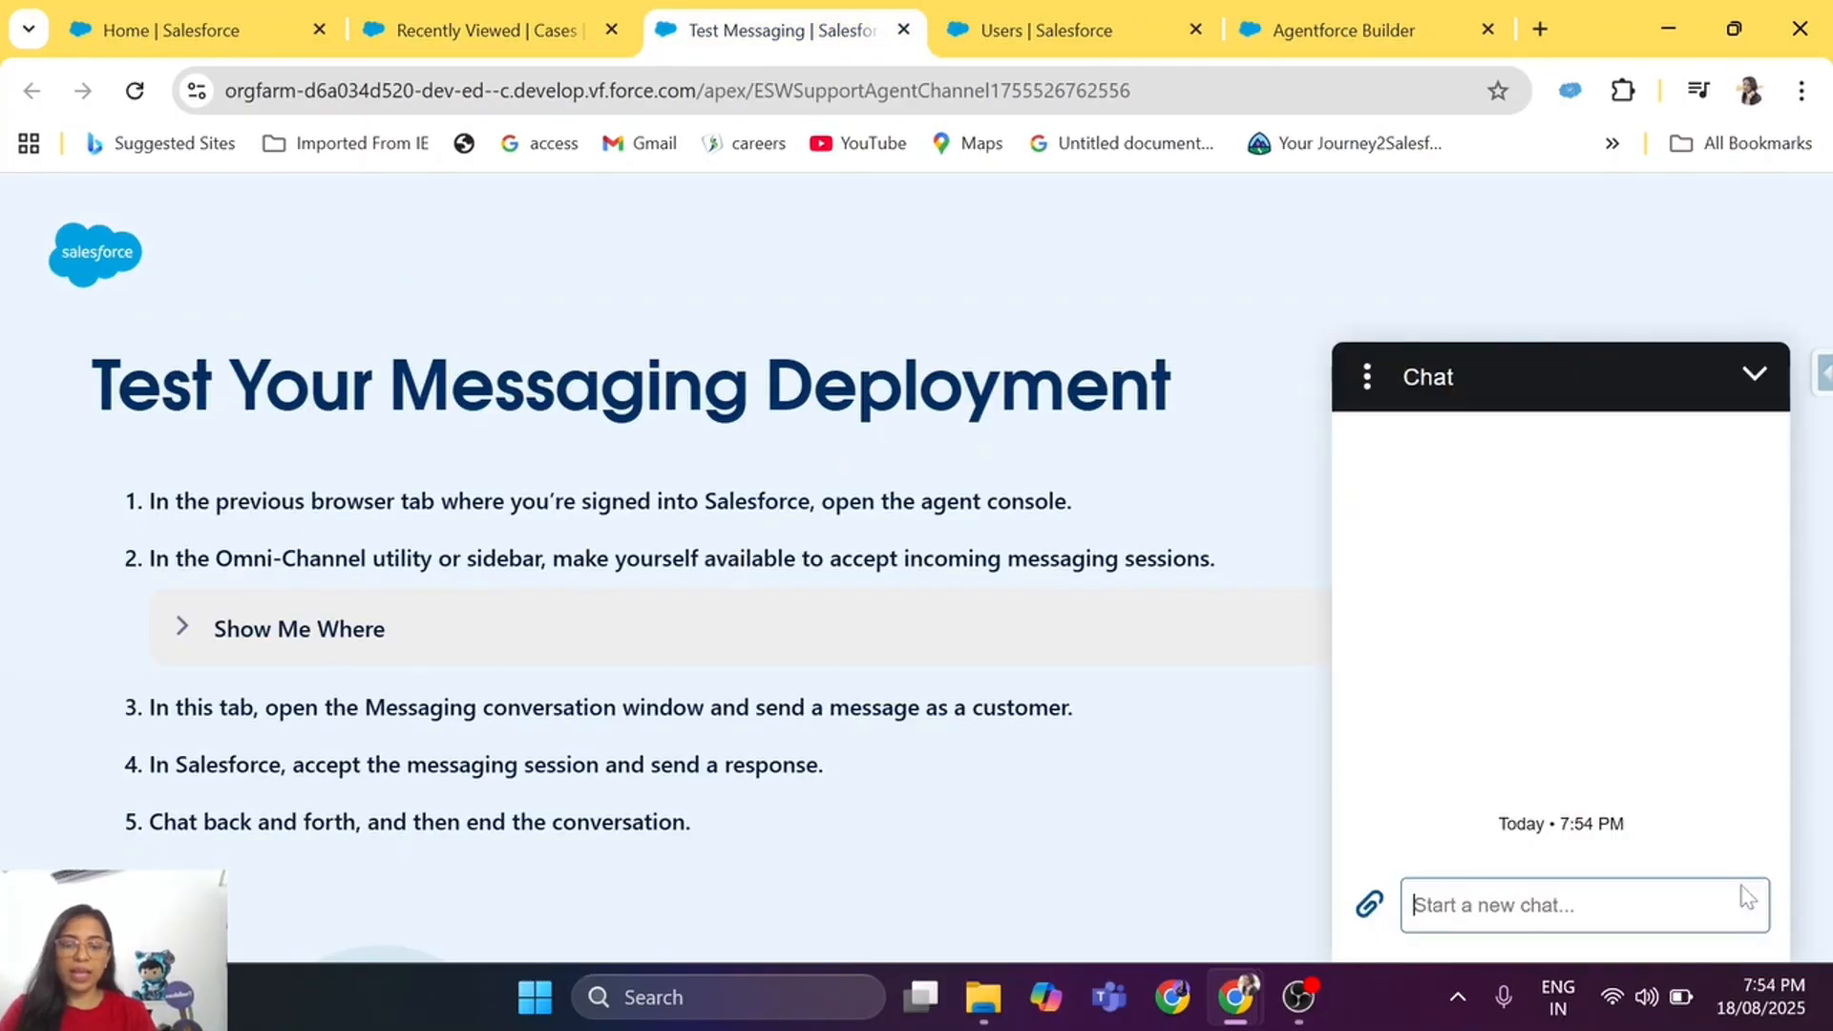
pyautogui.write('Connect ')
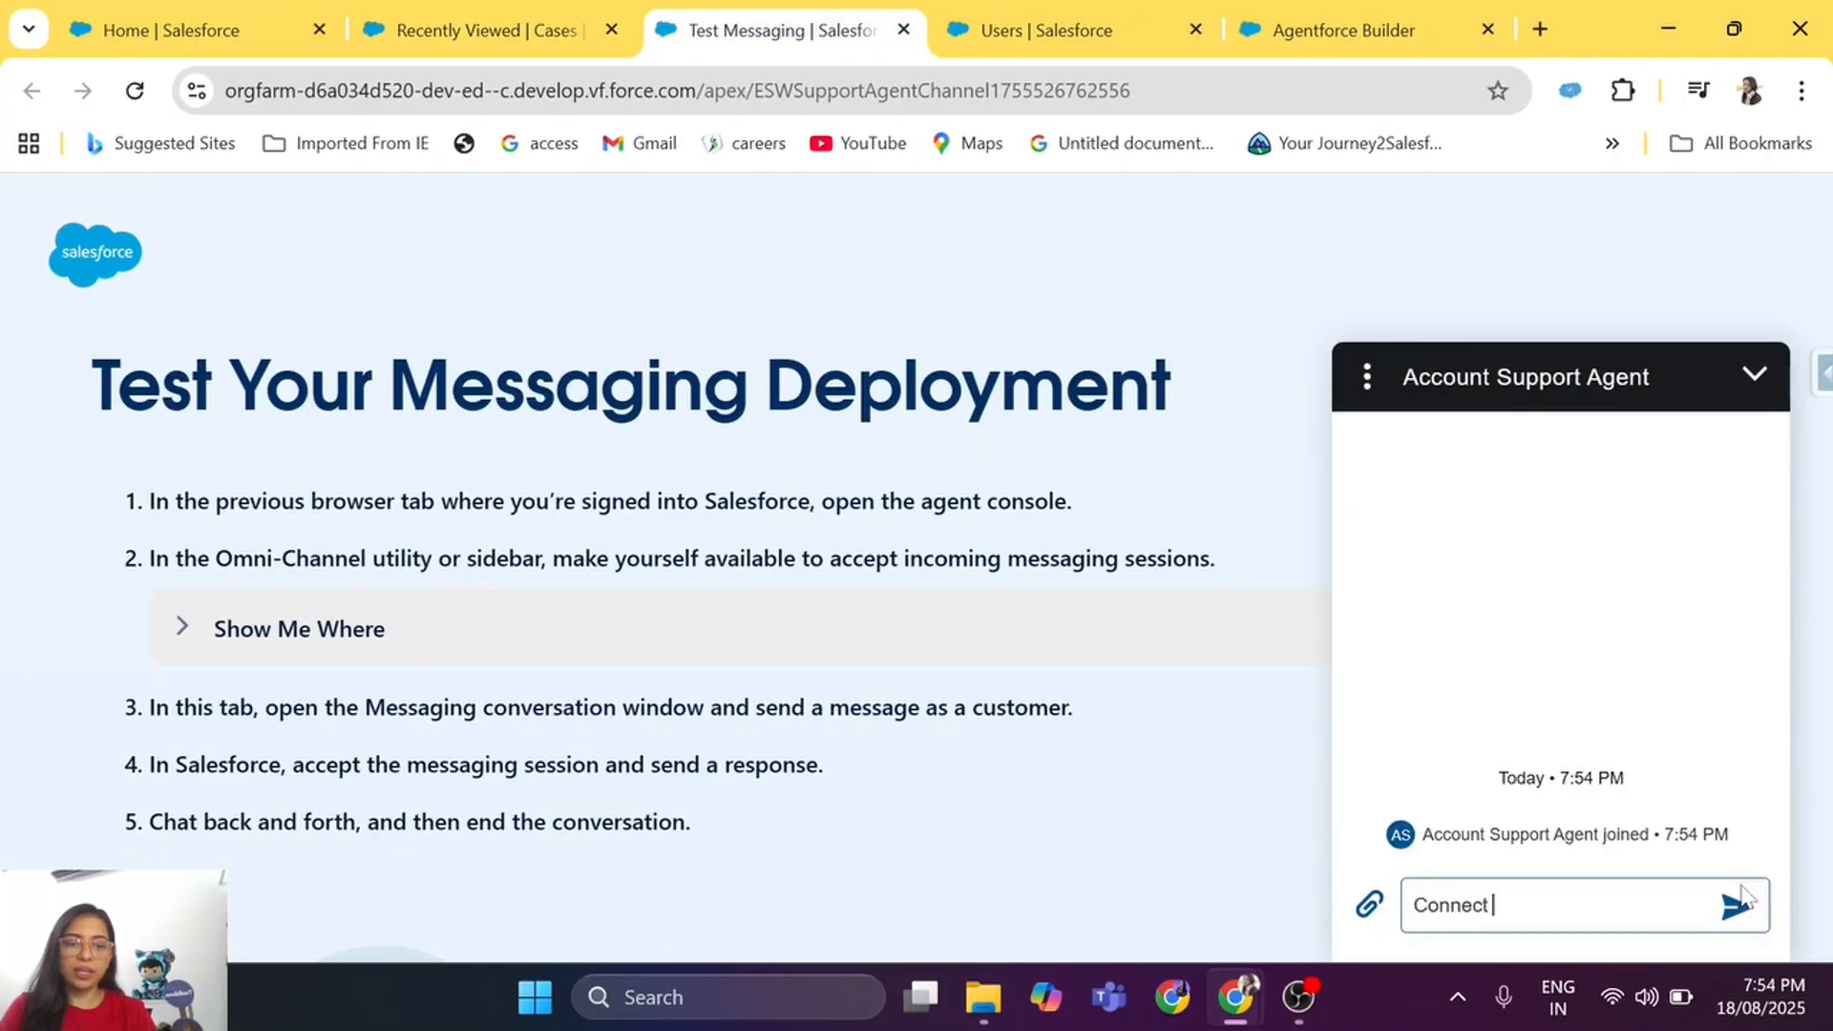
pyautogui.write('me to an agent')
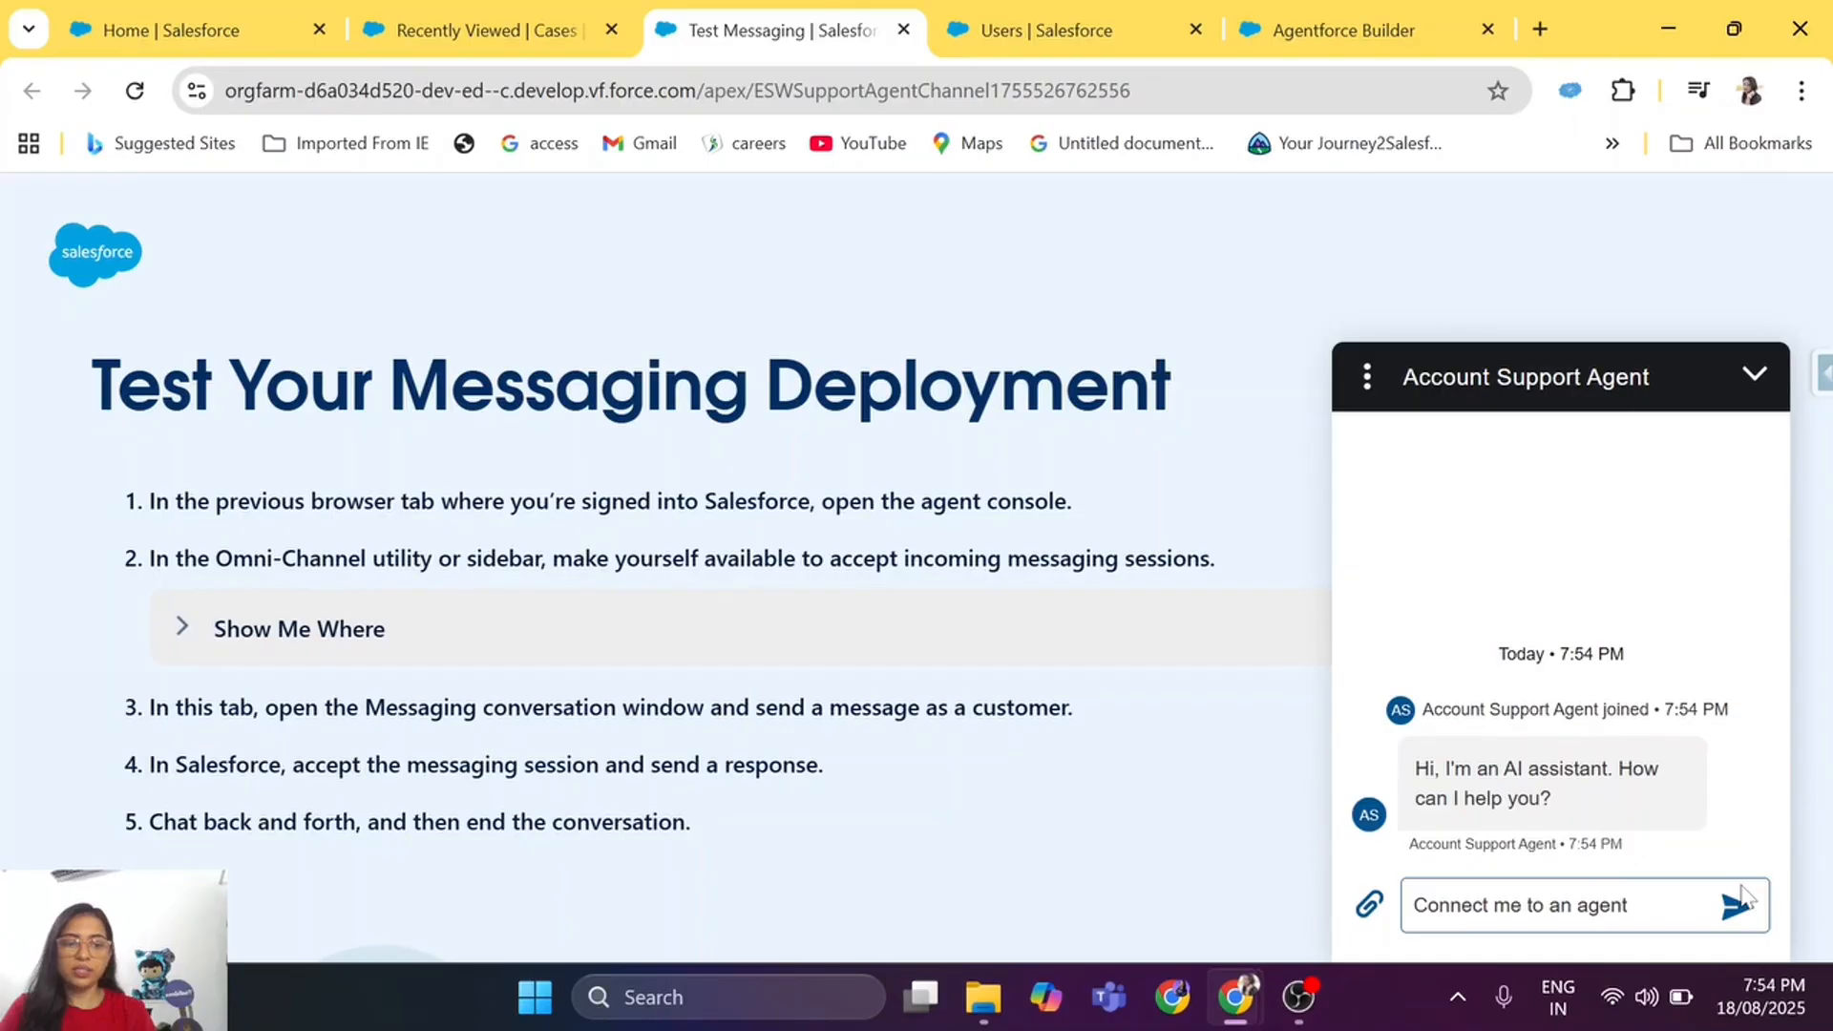
pyautogui.click(1738, 903)
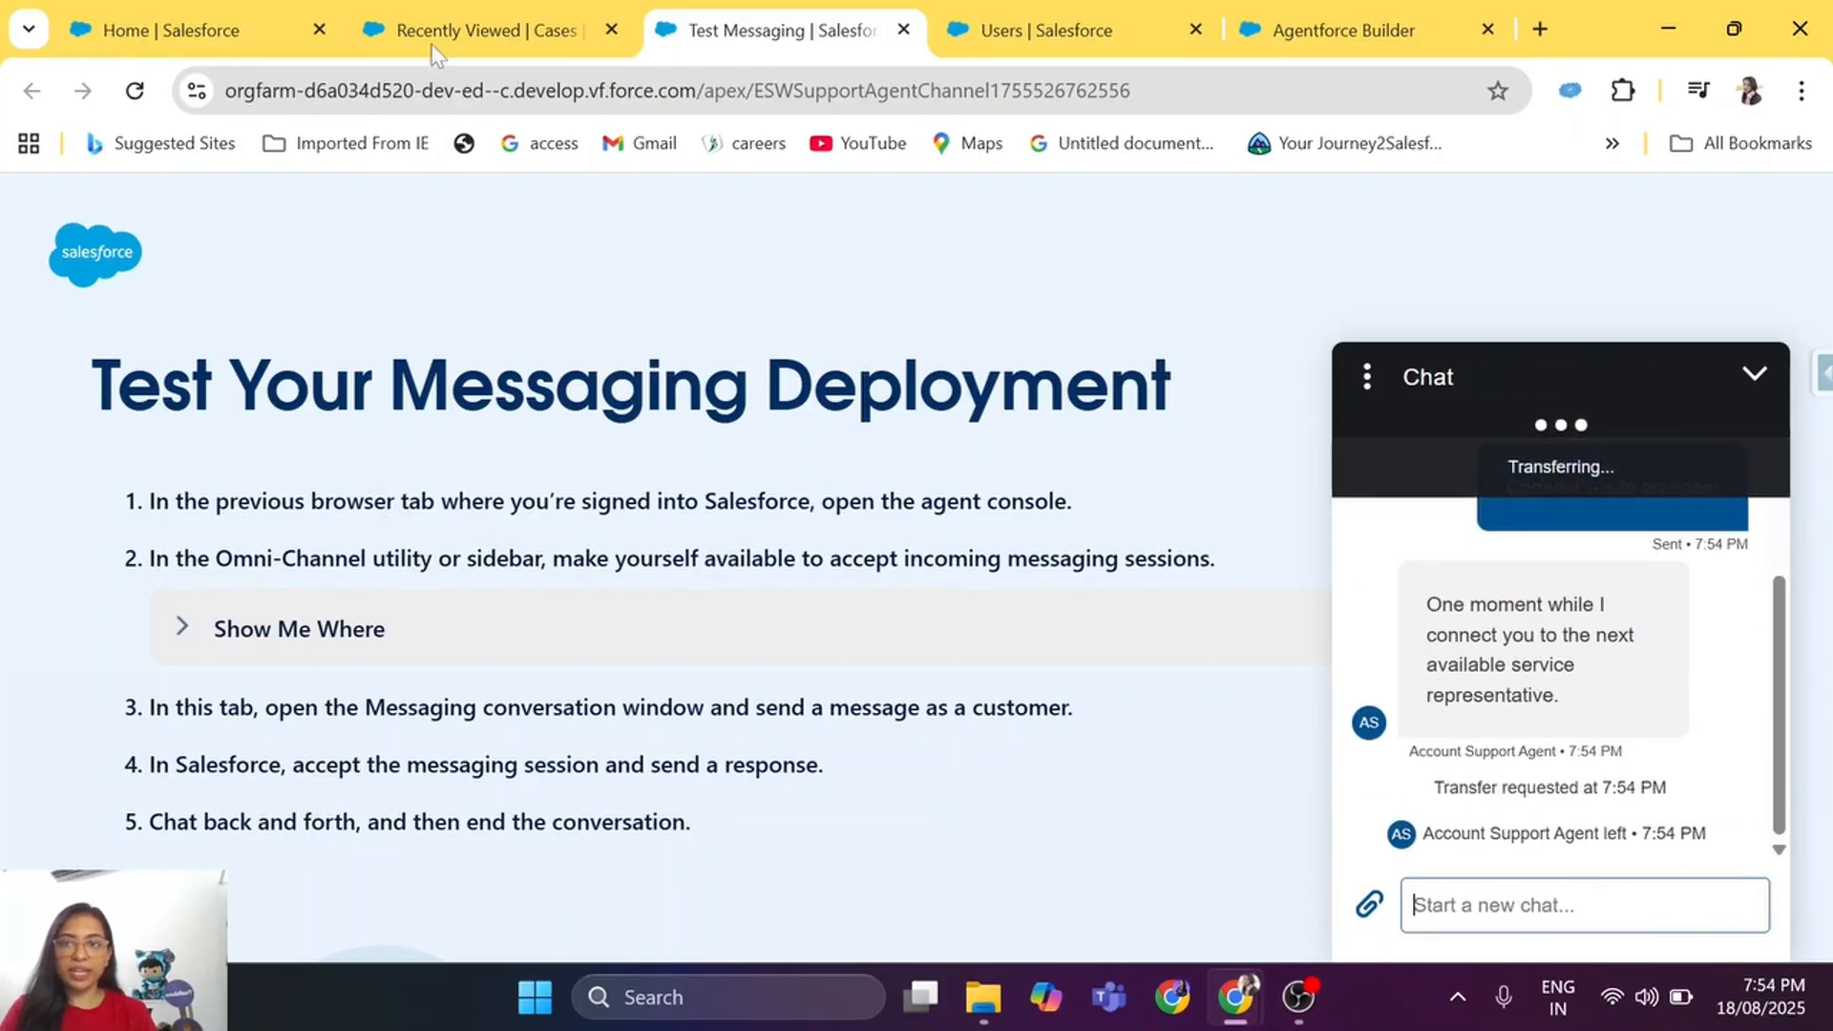
# Step: Accept the waiting guest session from the Omni-Channel inbox in the Service Console and open its record page for editing
pyautogui.click(459, 36)
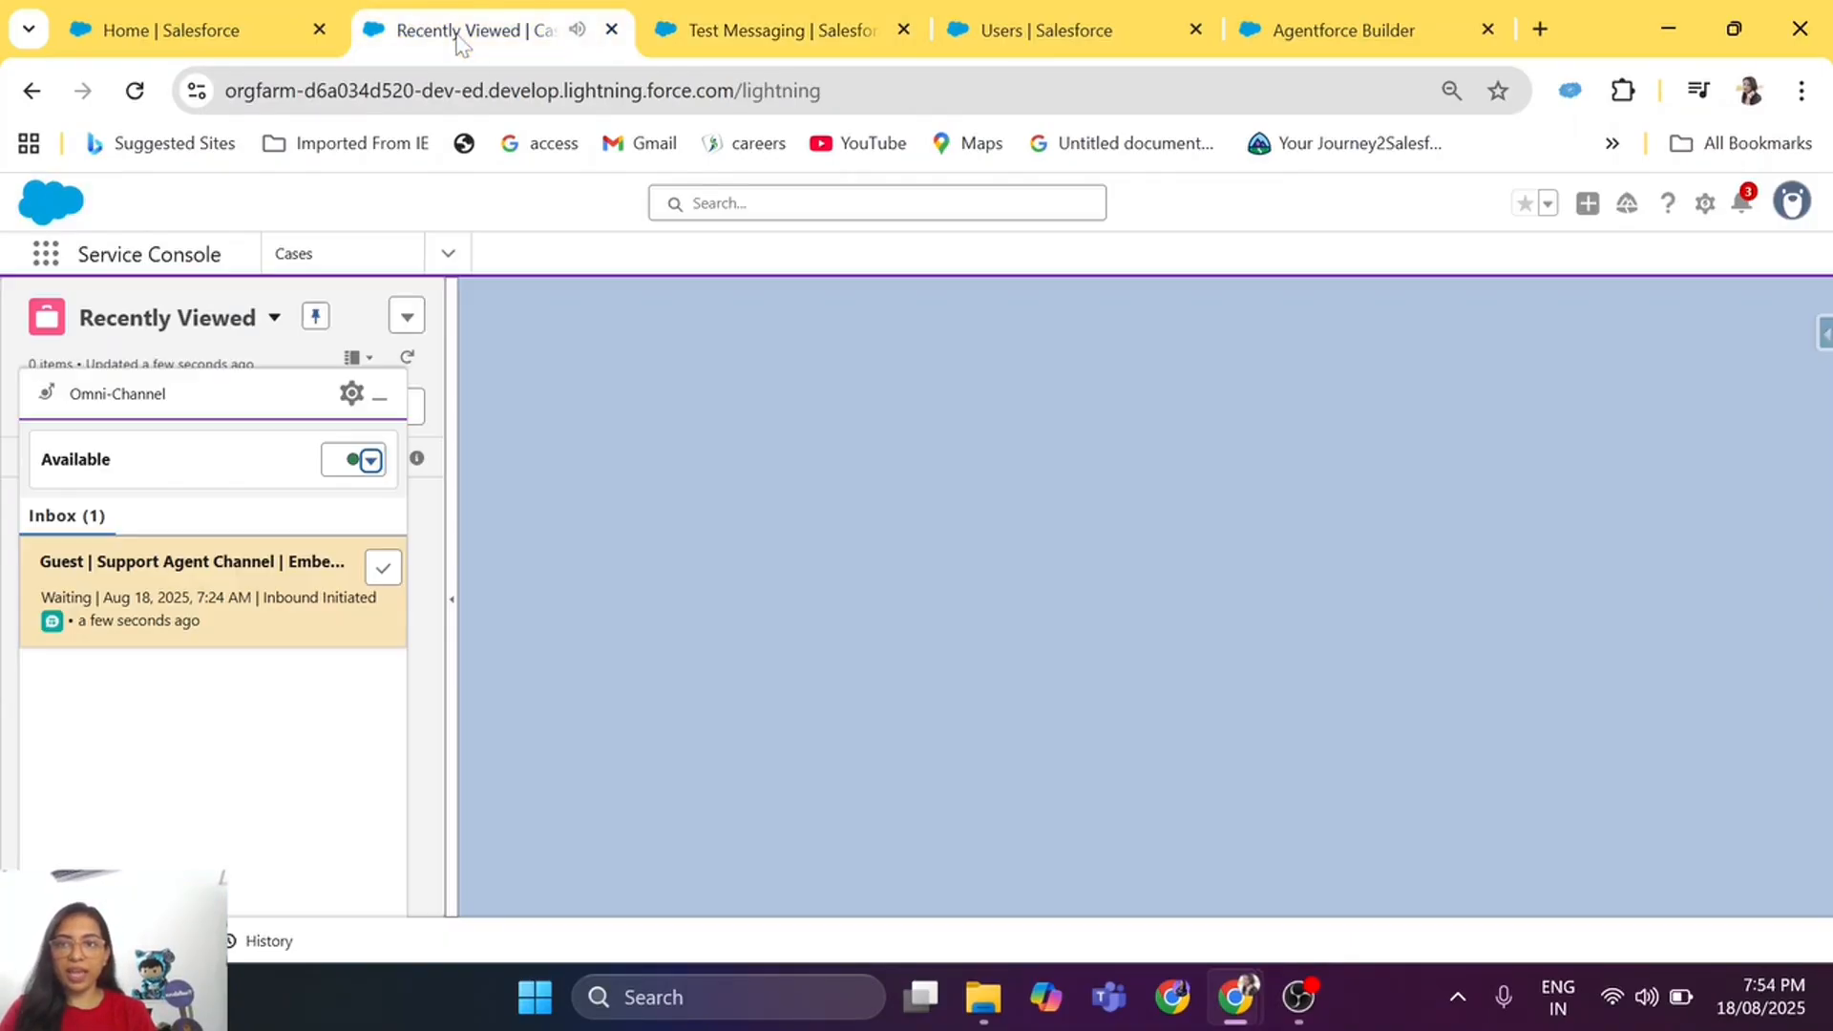
pyautogui.click(384, 569)
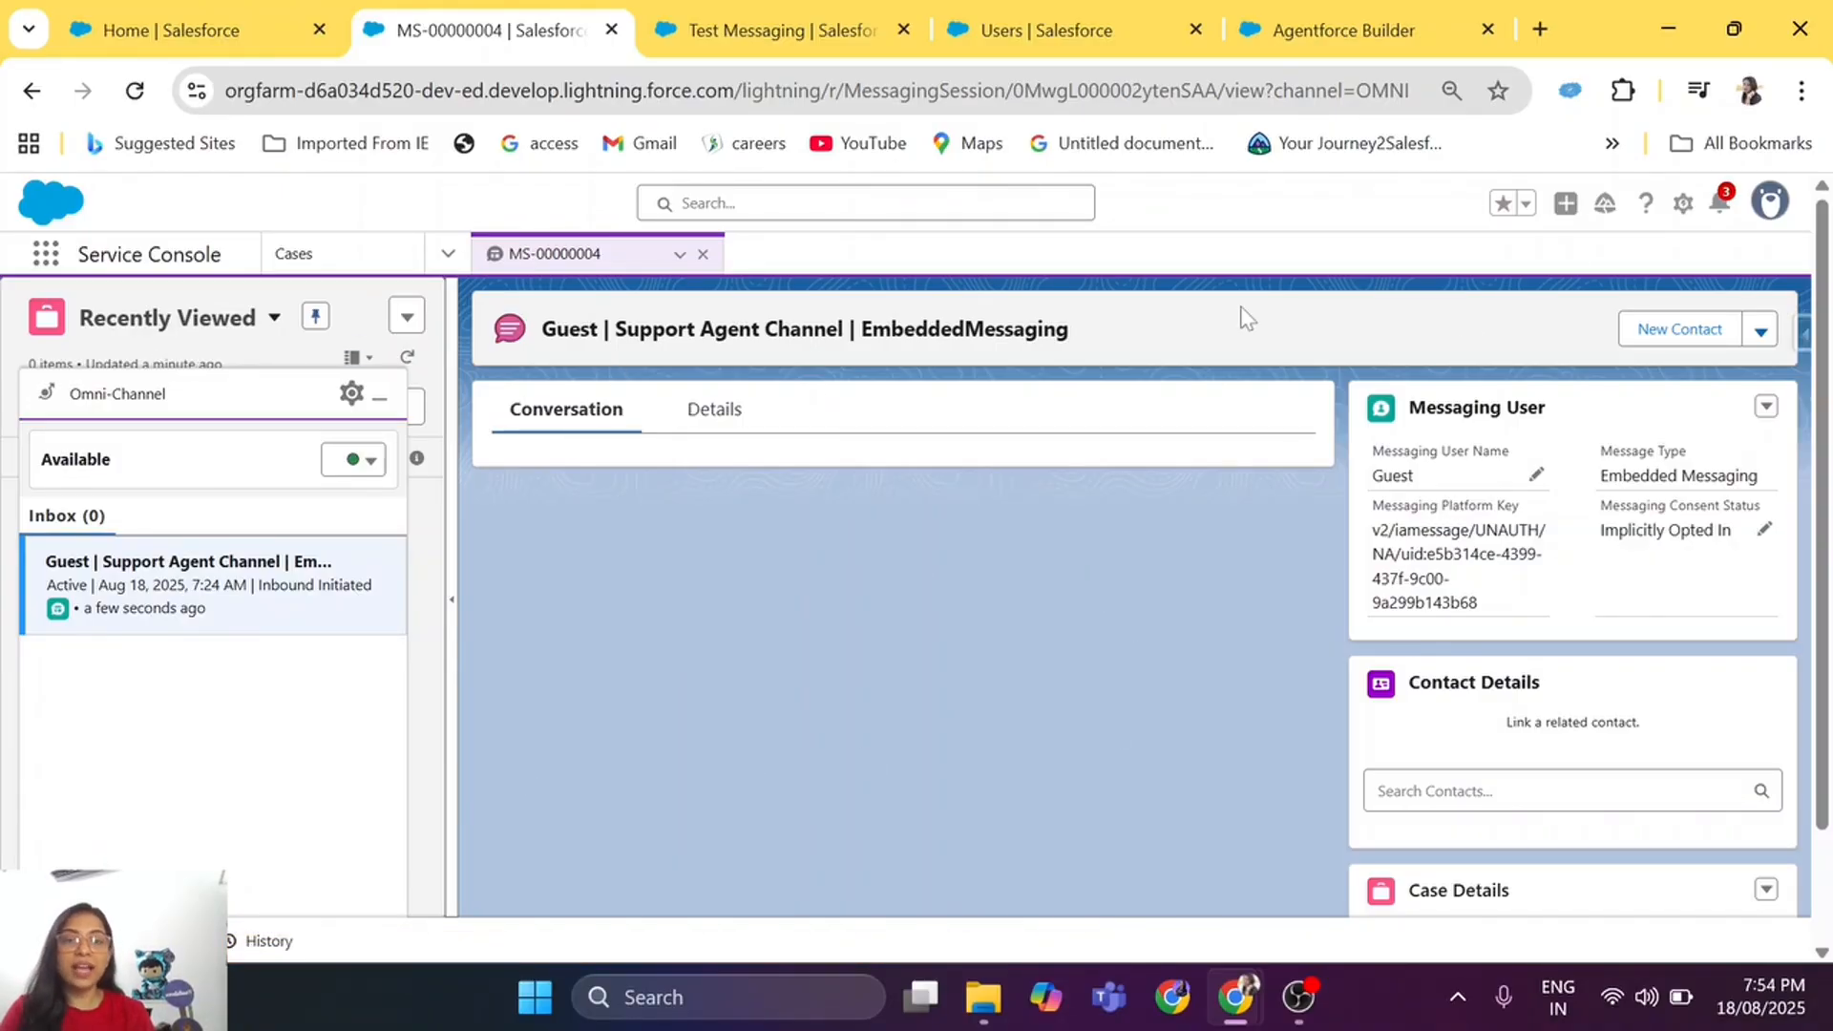
pyautogui.click(1683, 204)
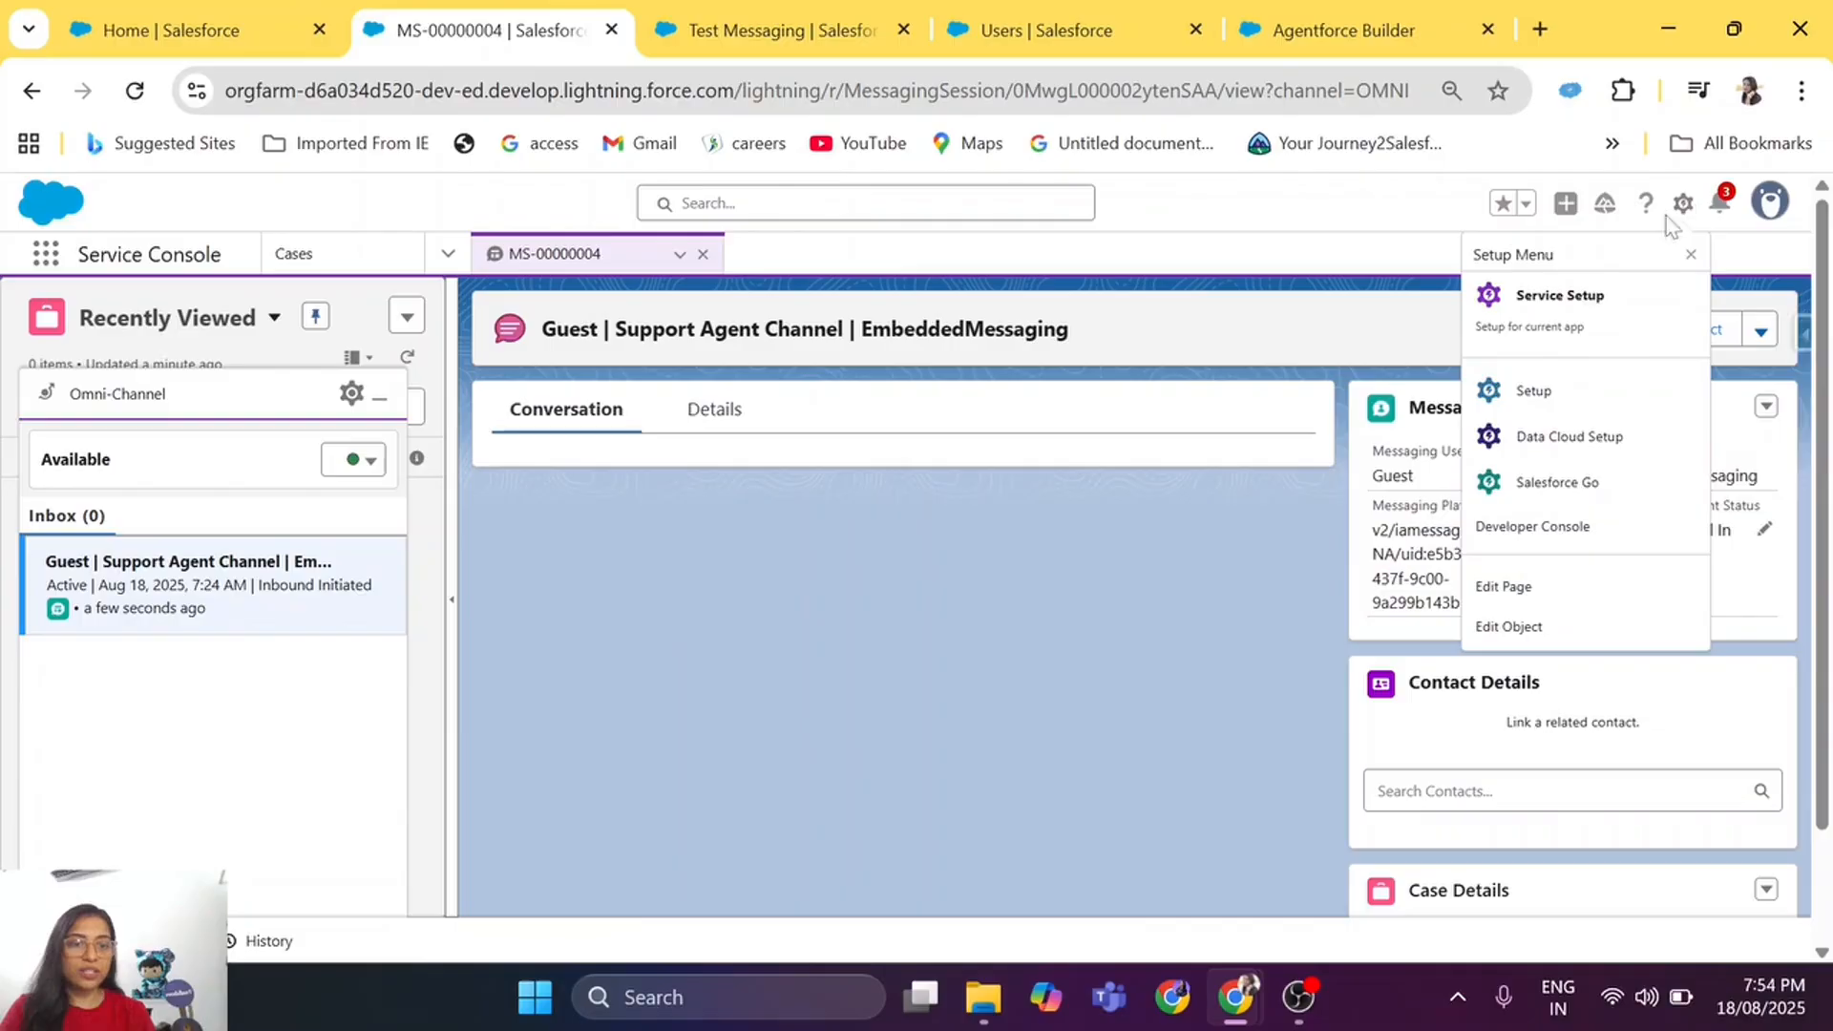
pyautogui.click(1509, 590)
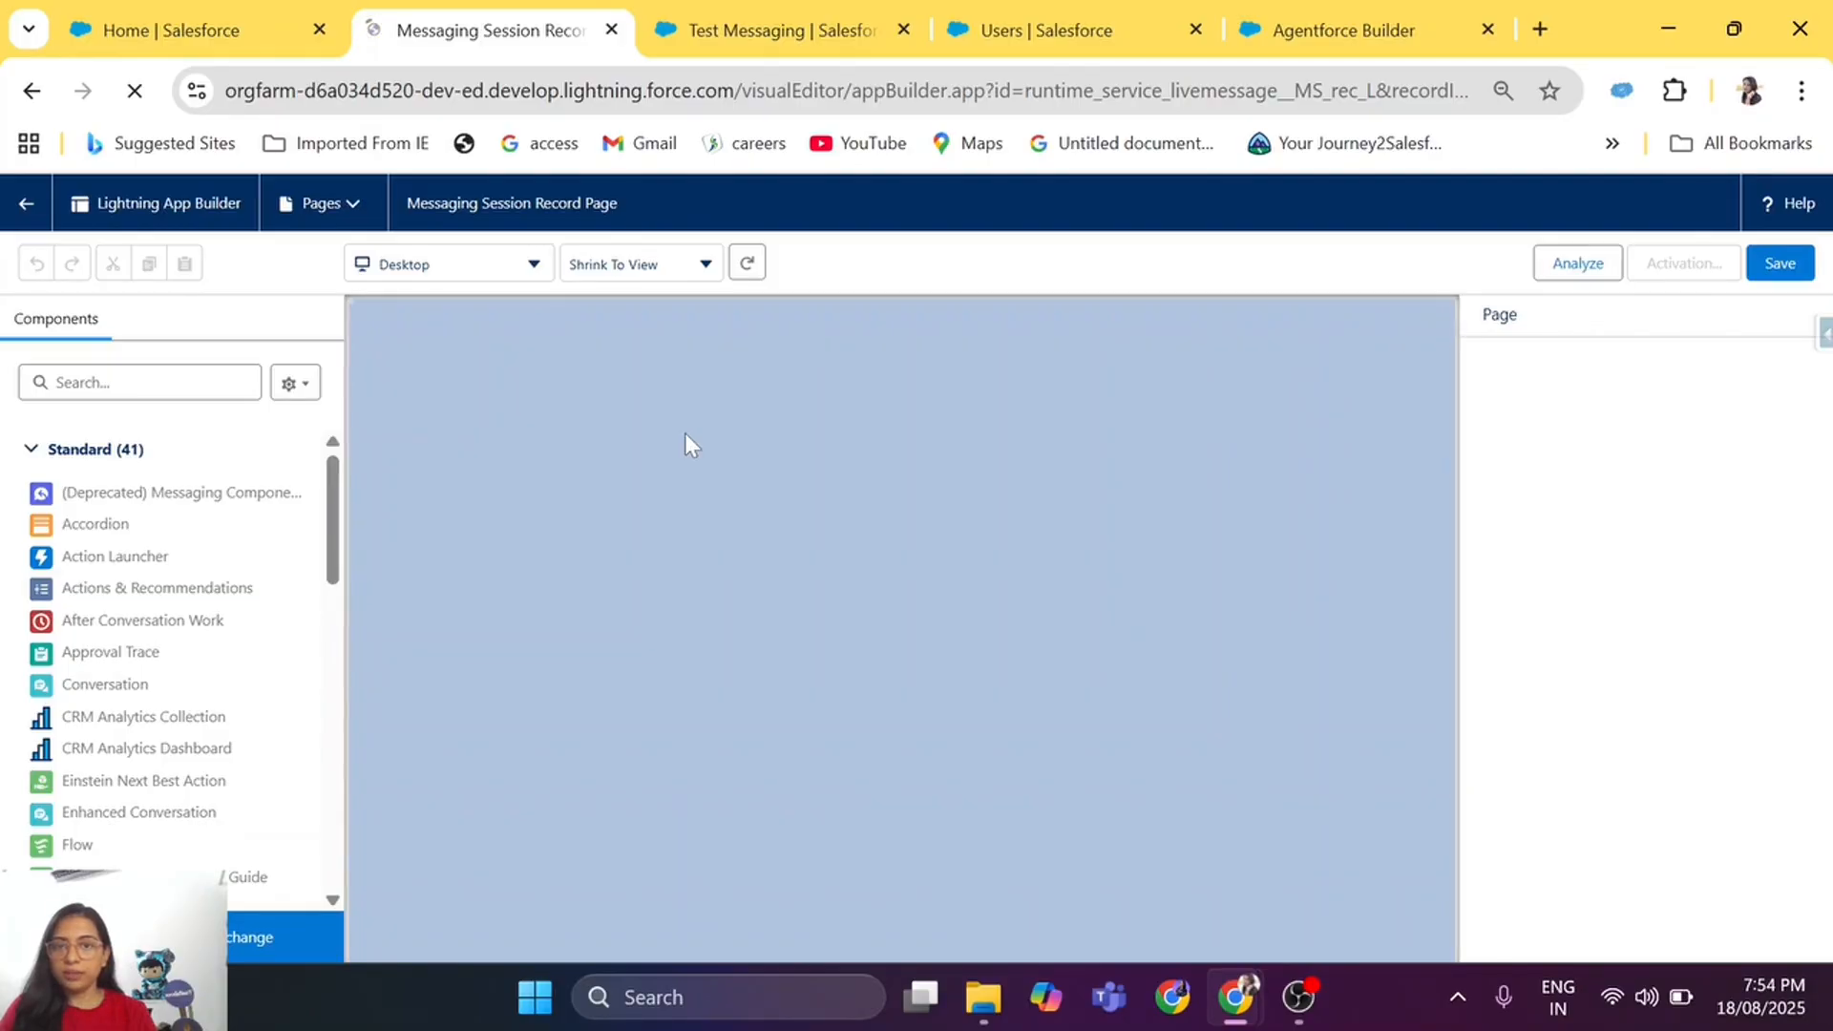
# Step: Find the Enhanced Conversation component by searching for "conver", add it to the page's Conversation tab, and dismiss the pop-ups
pyautogui.click(105, 382)
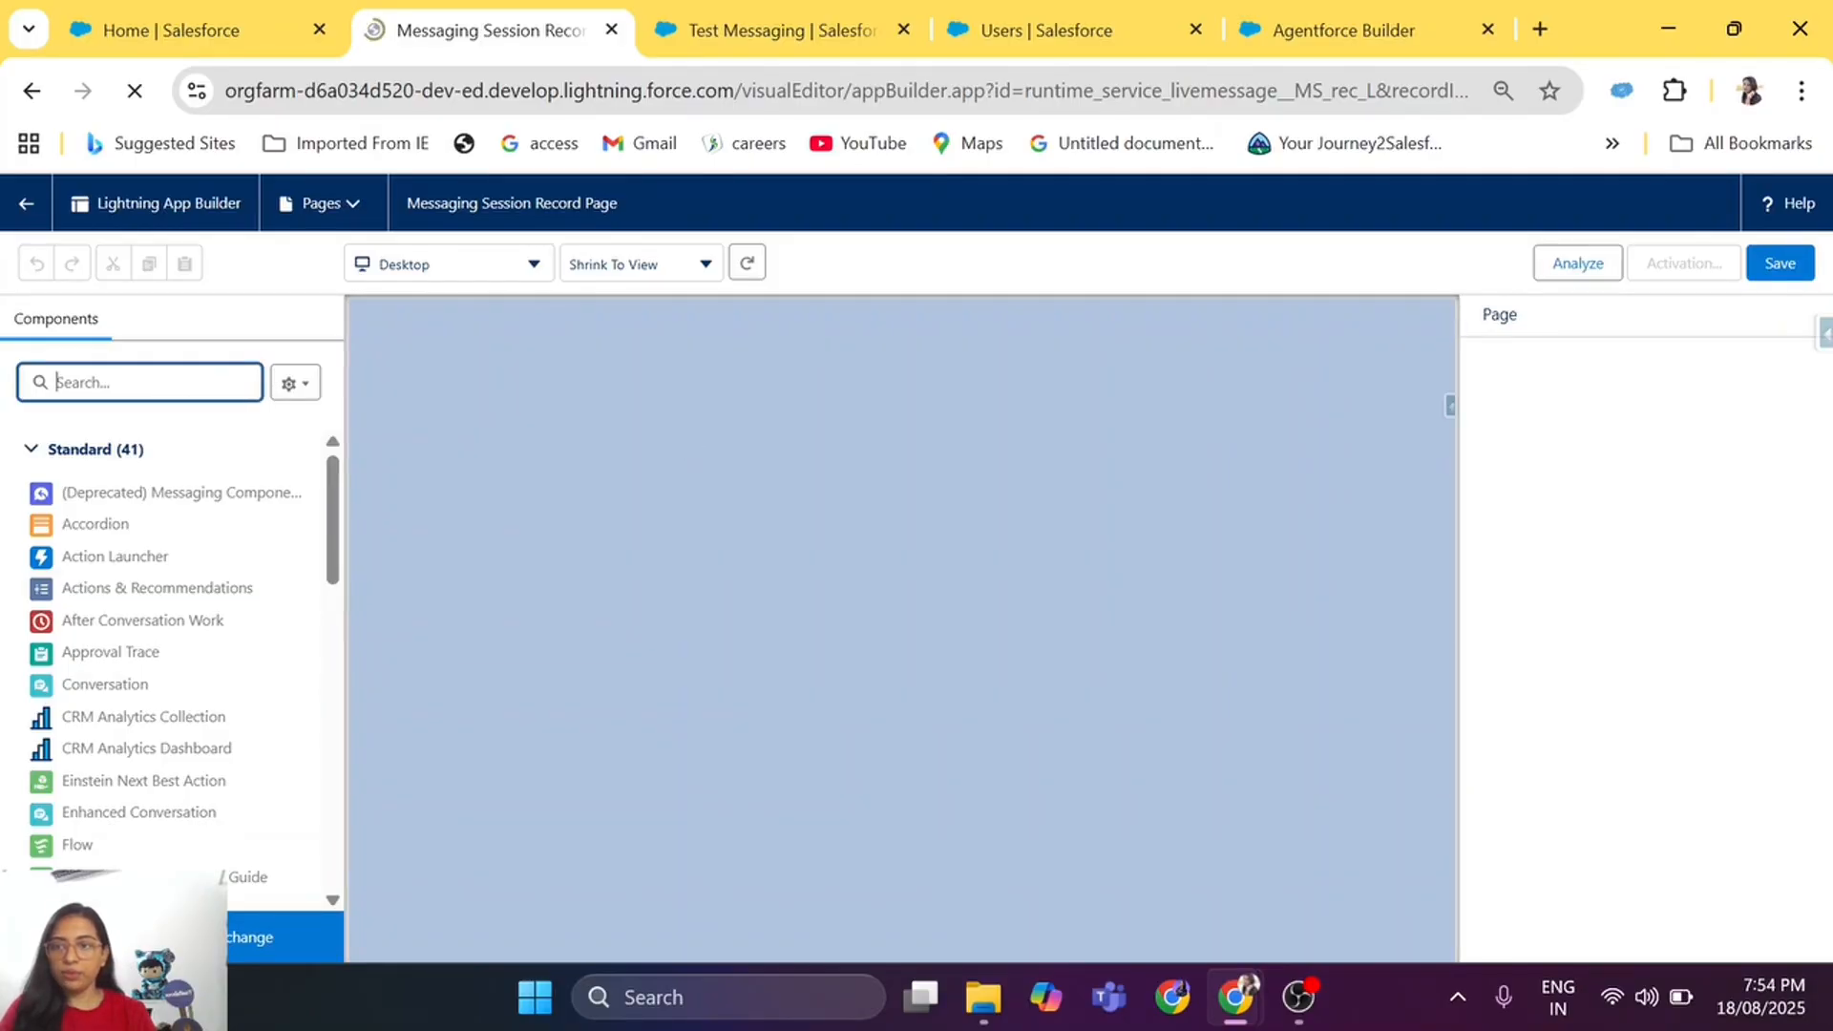
pyautogui.write('conver')
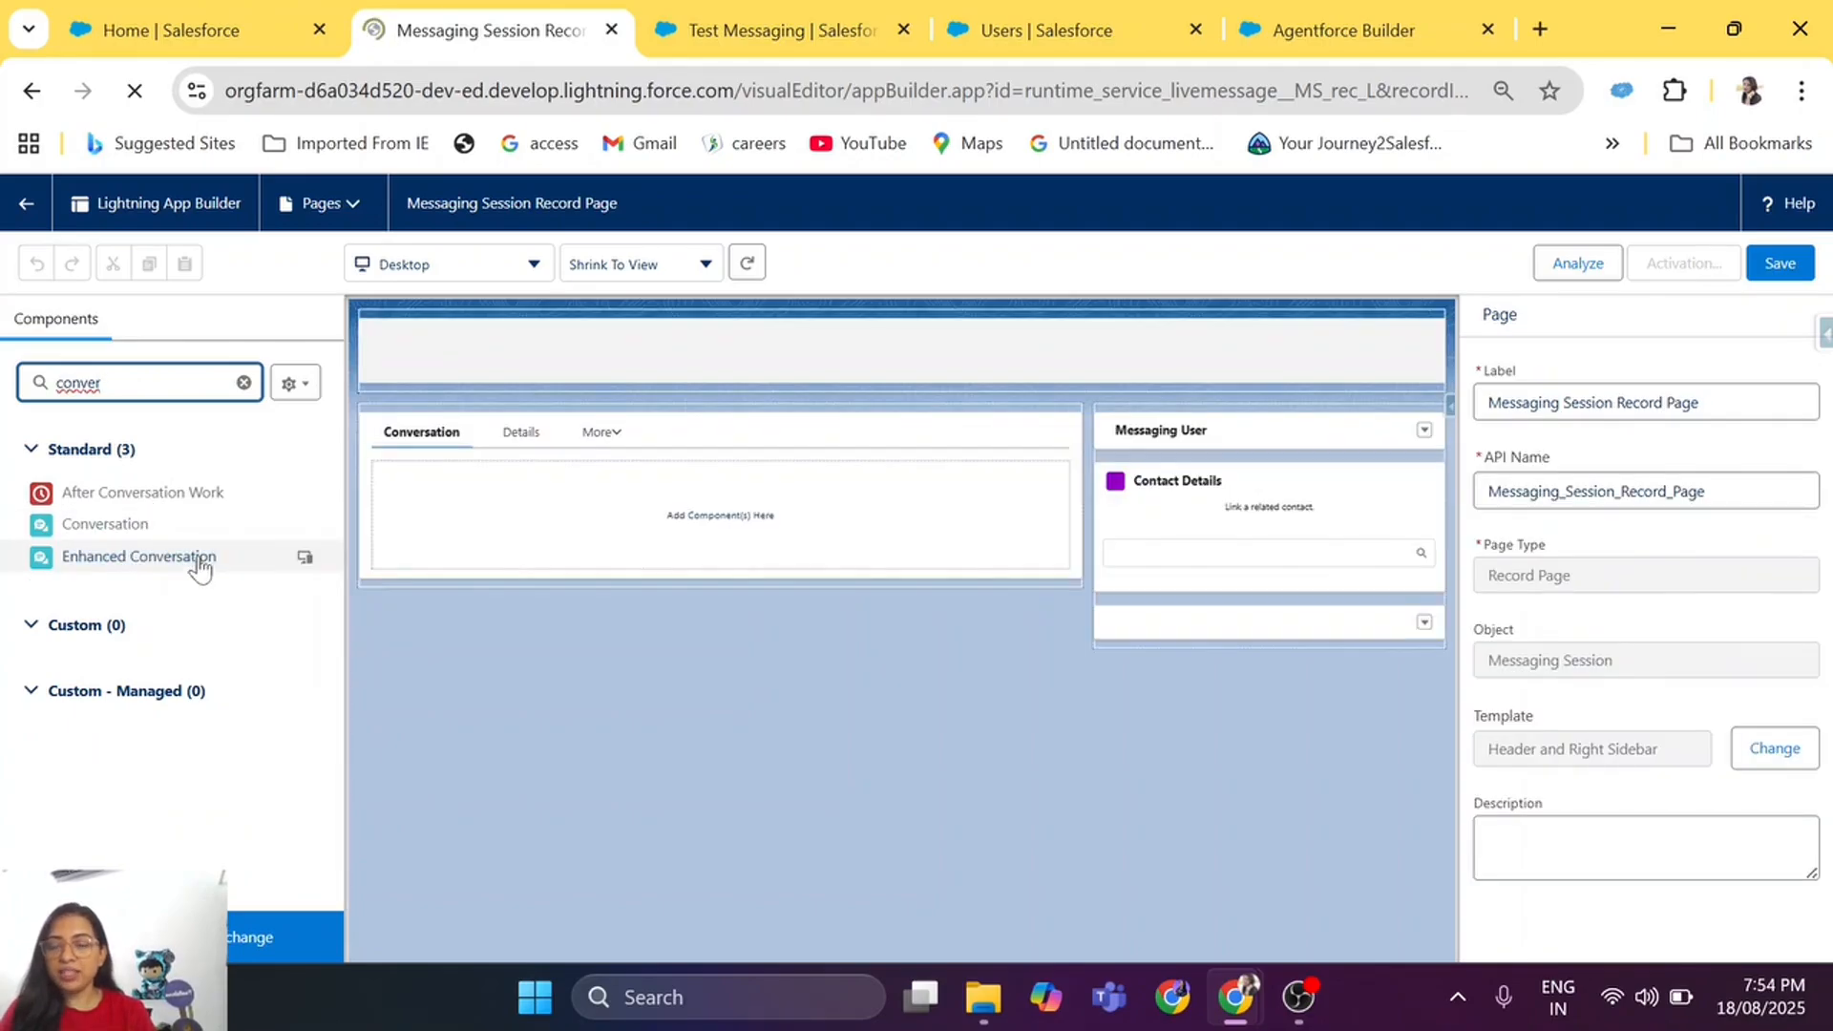
pyautogui.moveTo(198, 565); pyautogui.dragTo(483, 496)
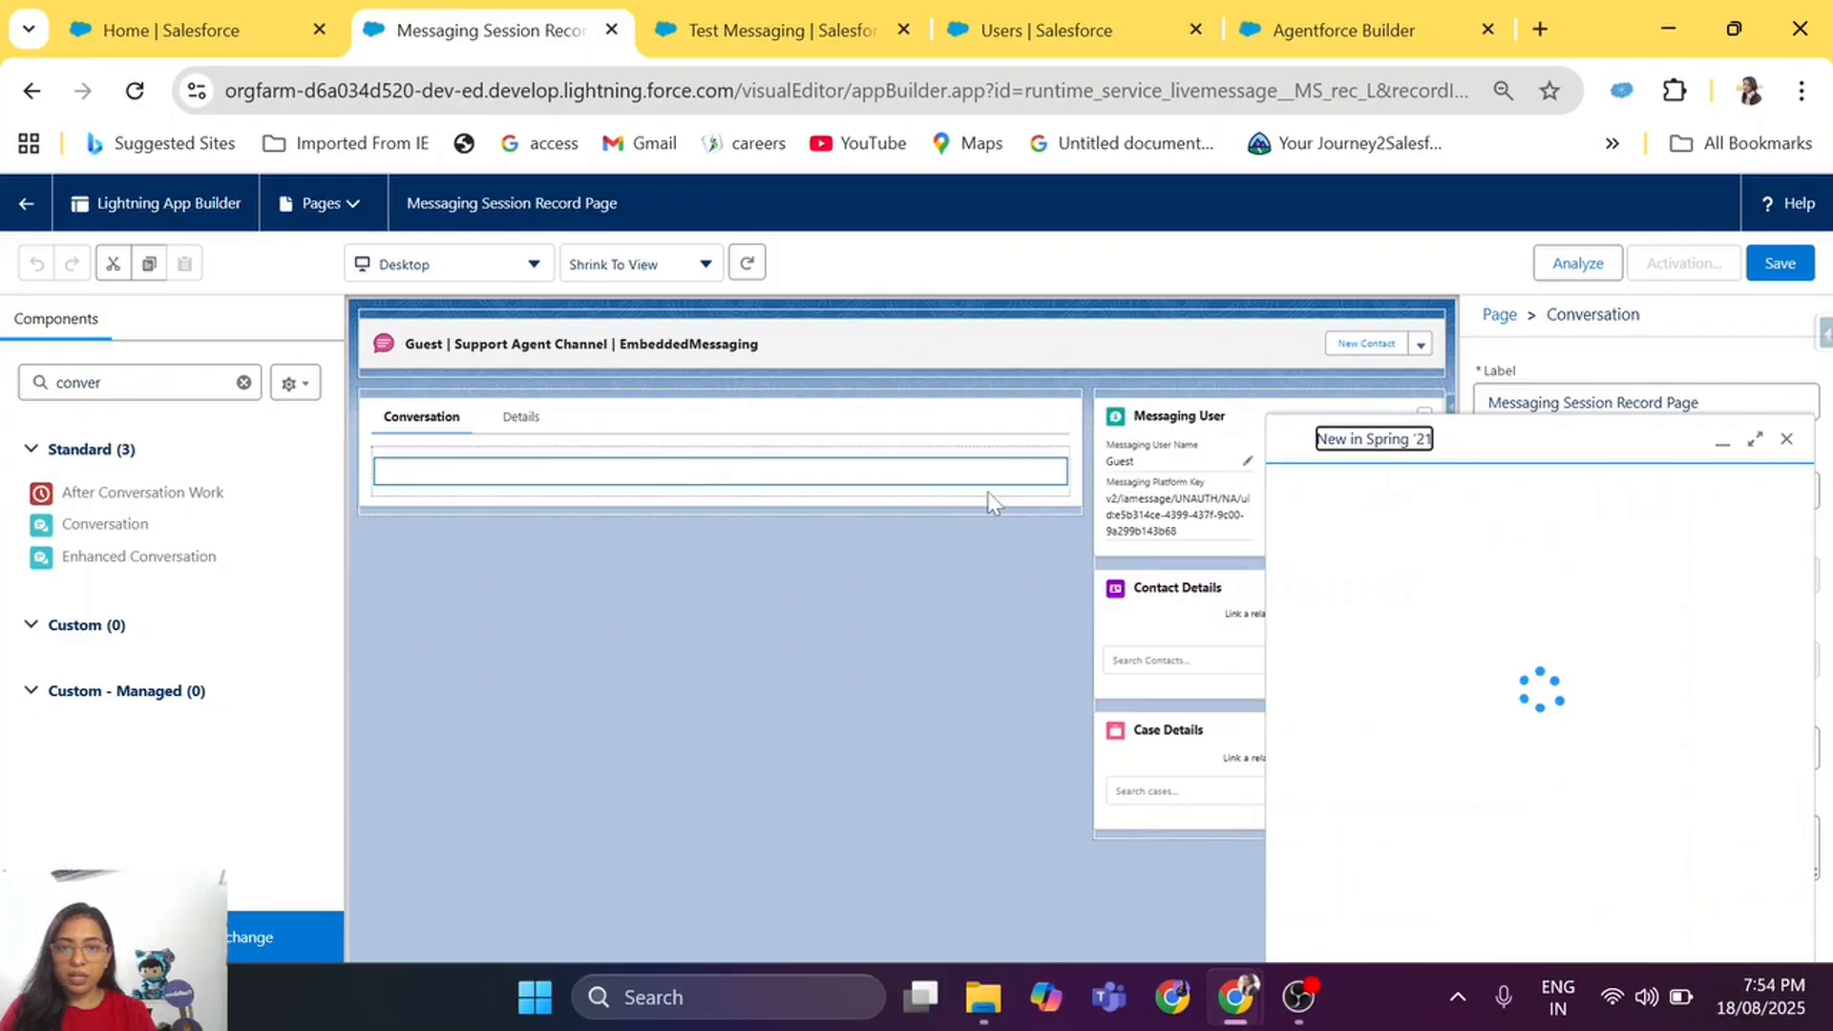
pyautogui.click(1055, 471)
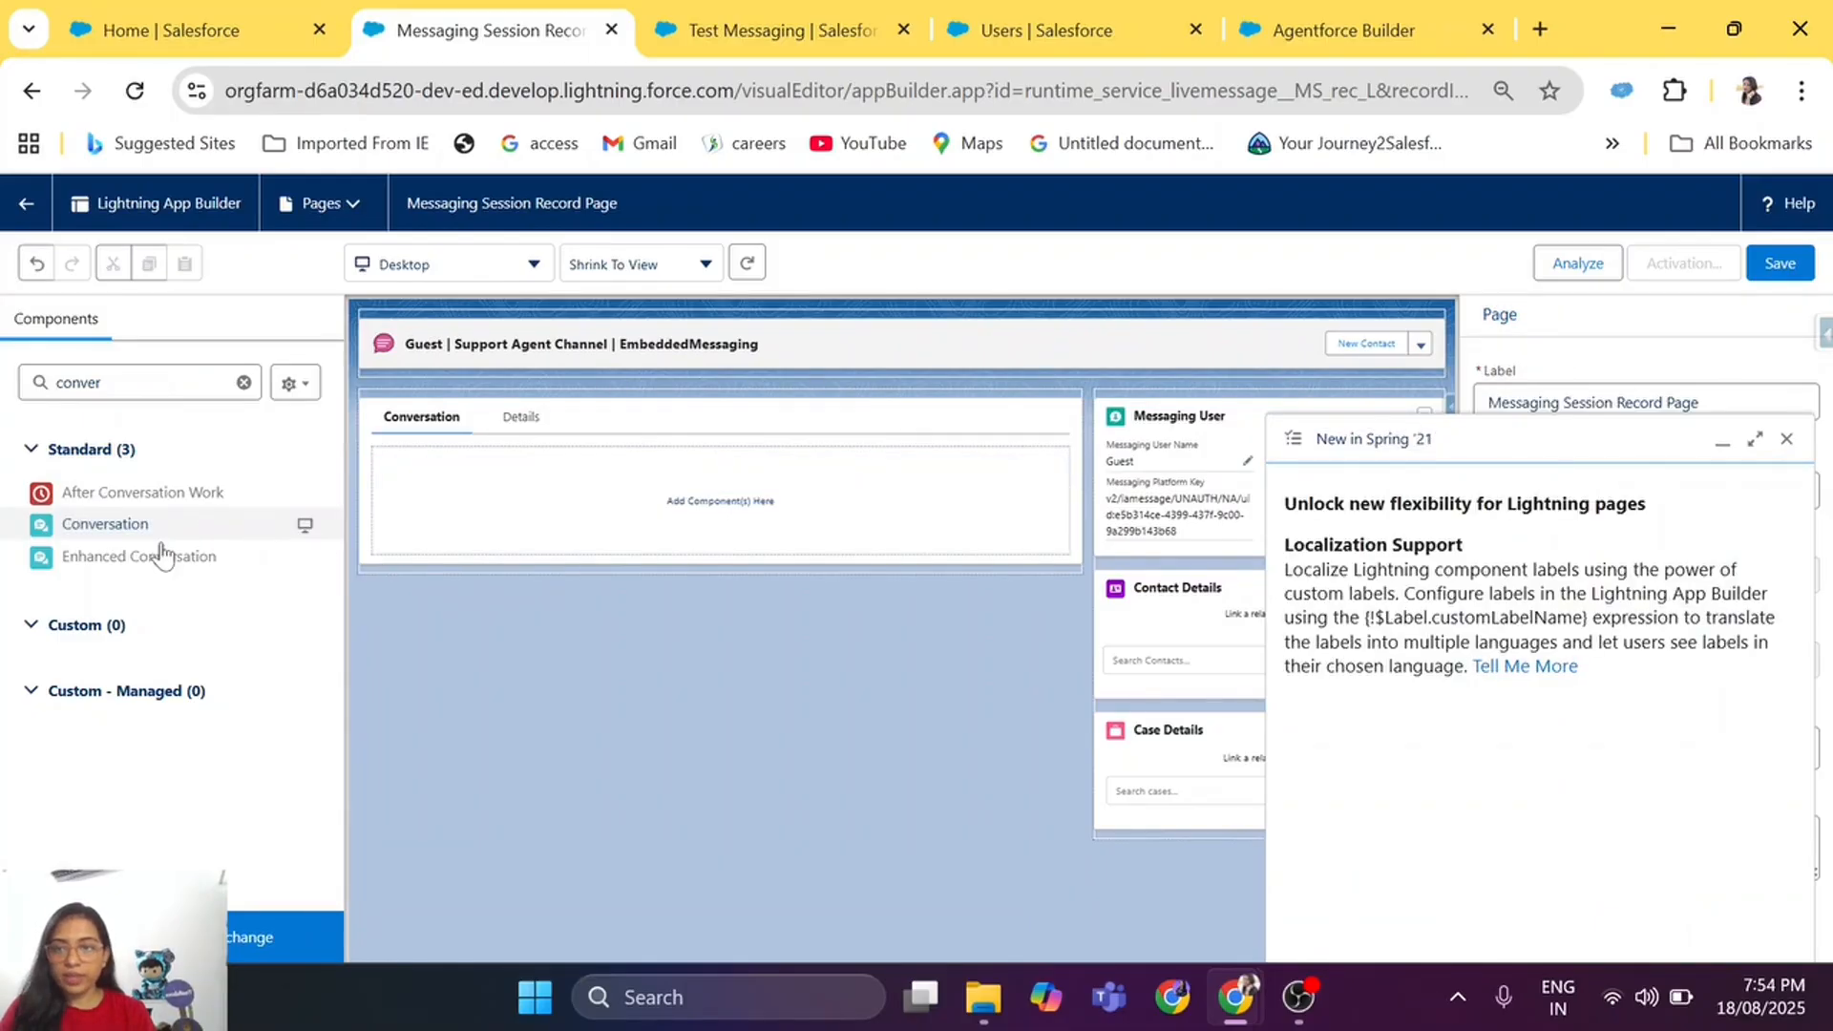
pyautogui.moveTo(256, 558); pyautogui.dragTo(604, 496)
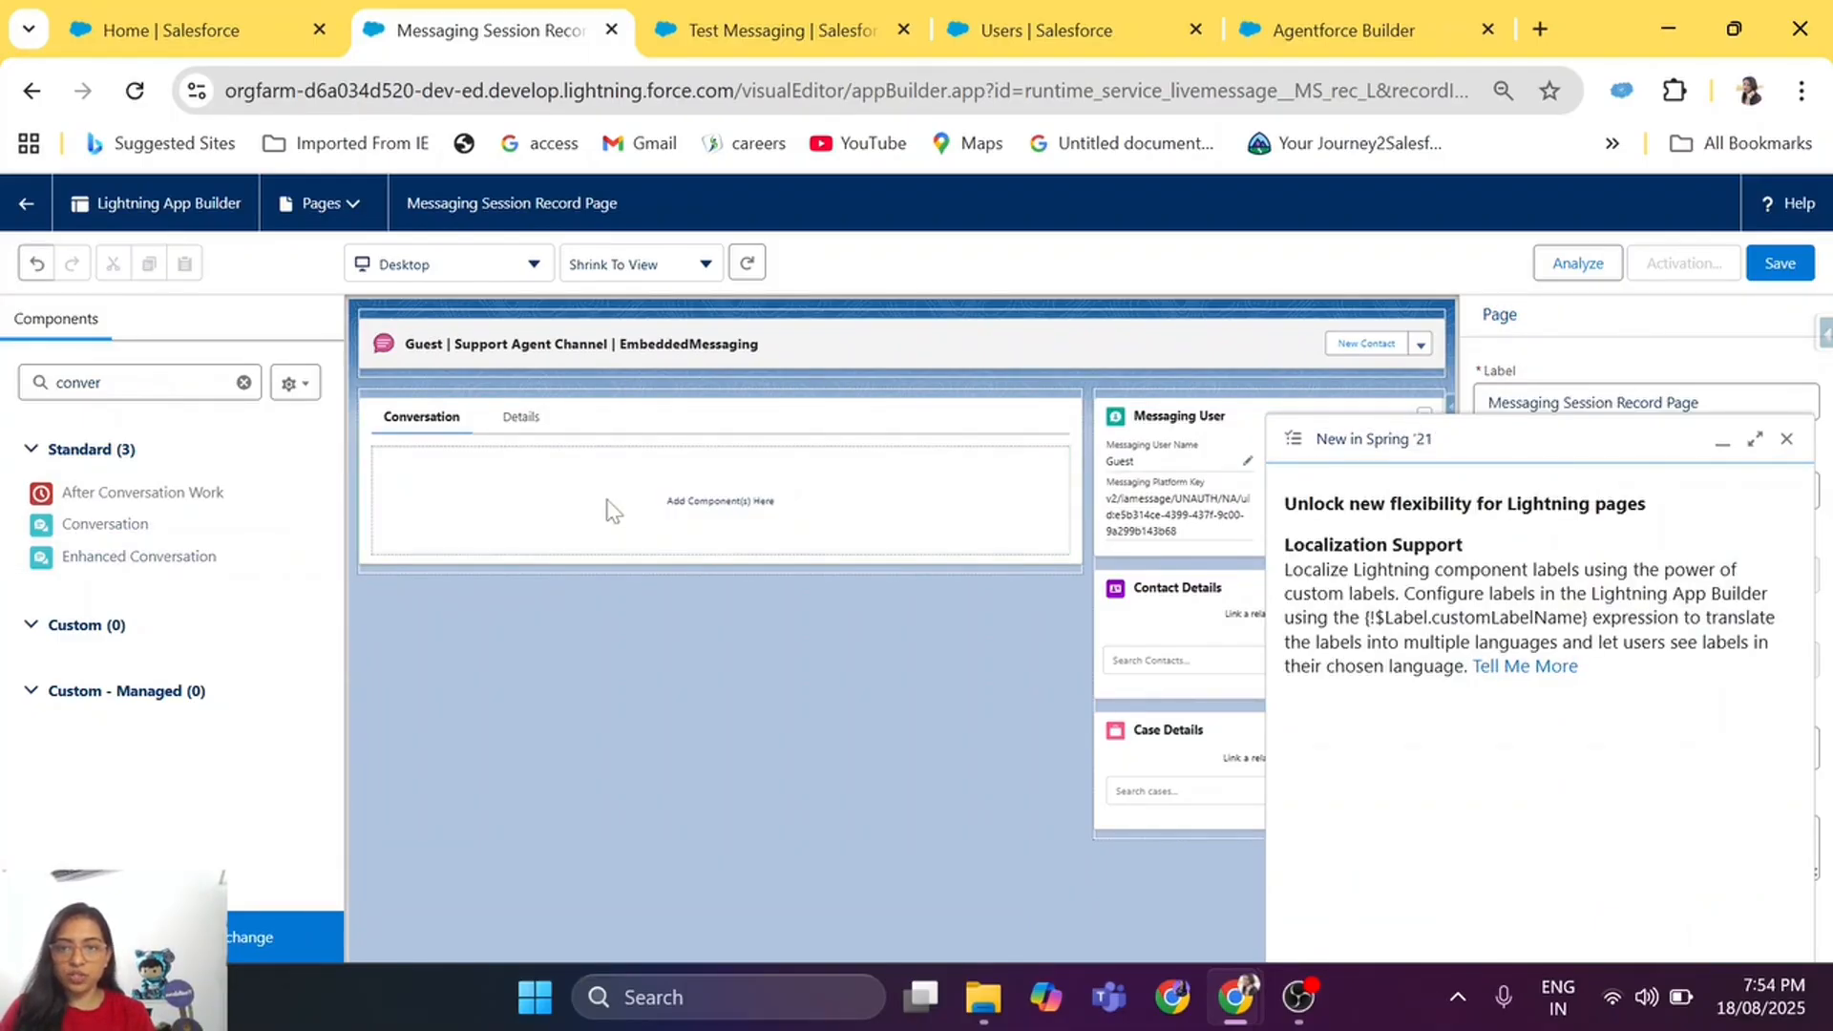
pyautogui.click(1788, 442)
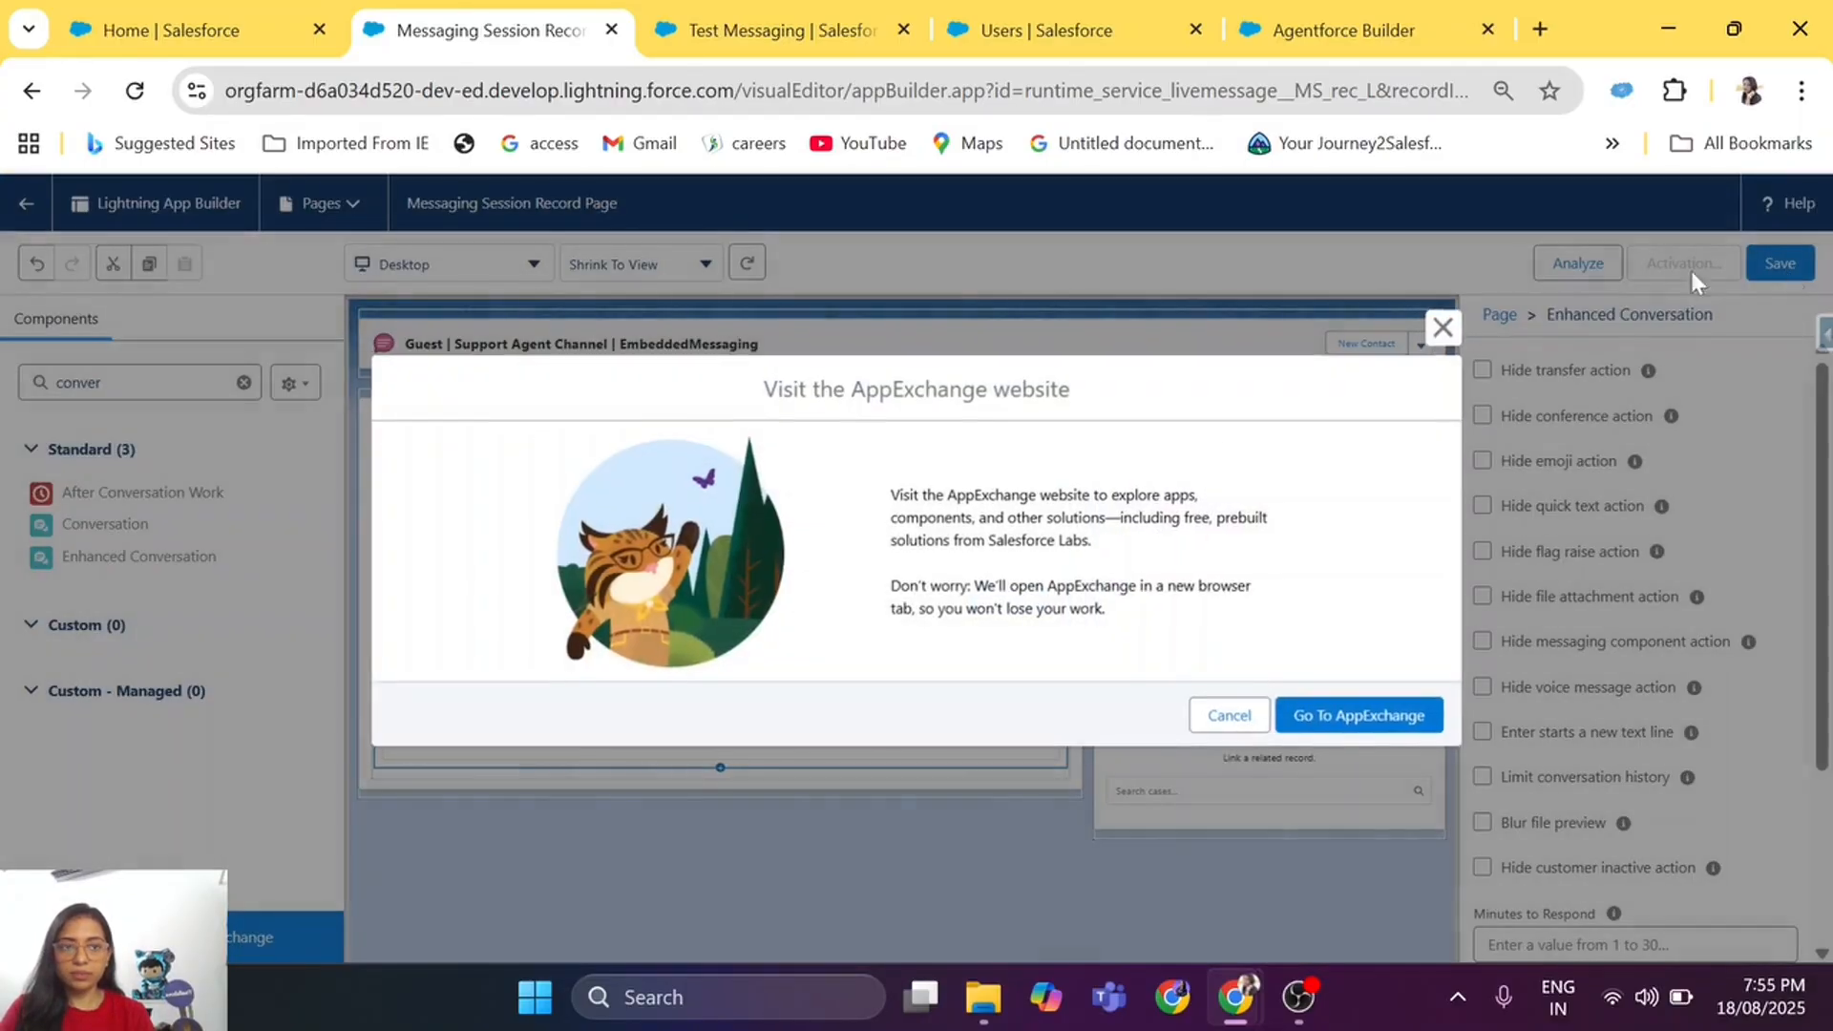
pyautogui.click(1447, 326)
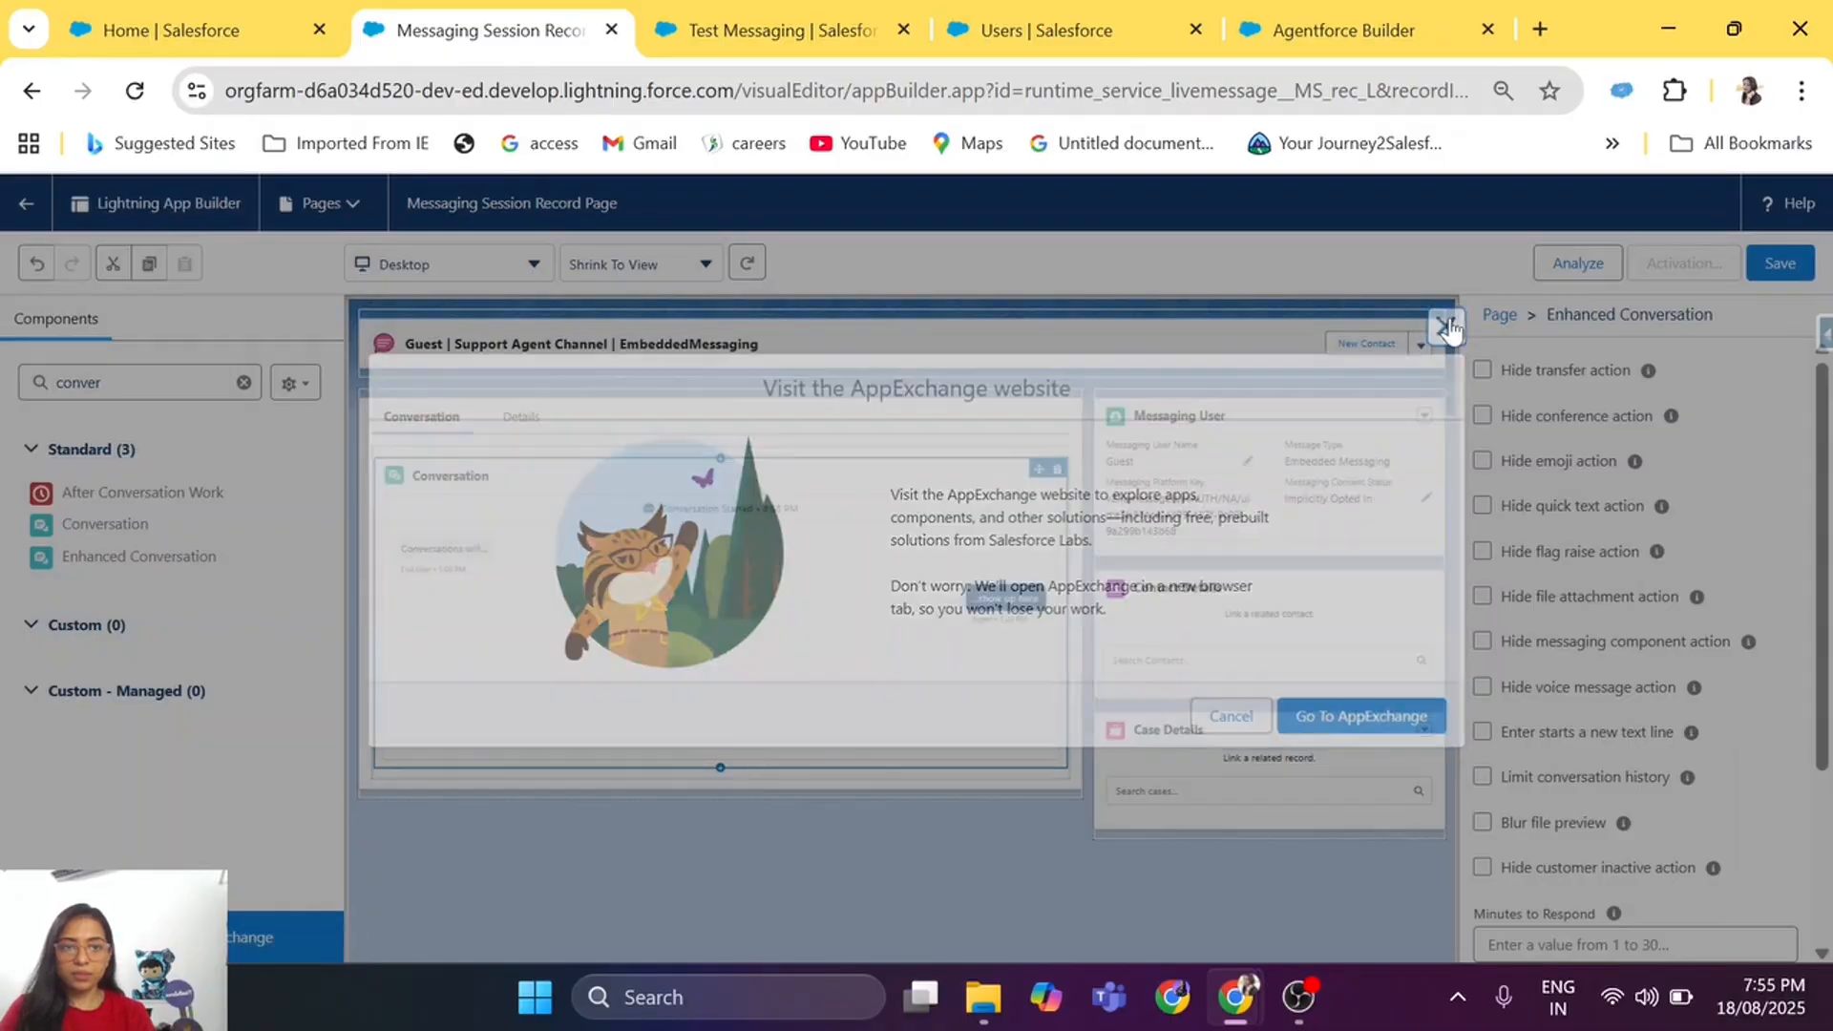
# Step: Save the Messaging Session Record Page, activate it as the org default for Desktop, and return to the messaging session
pyautogui.click(1780, 263)
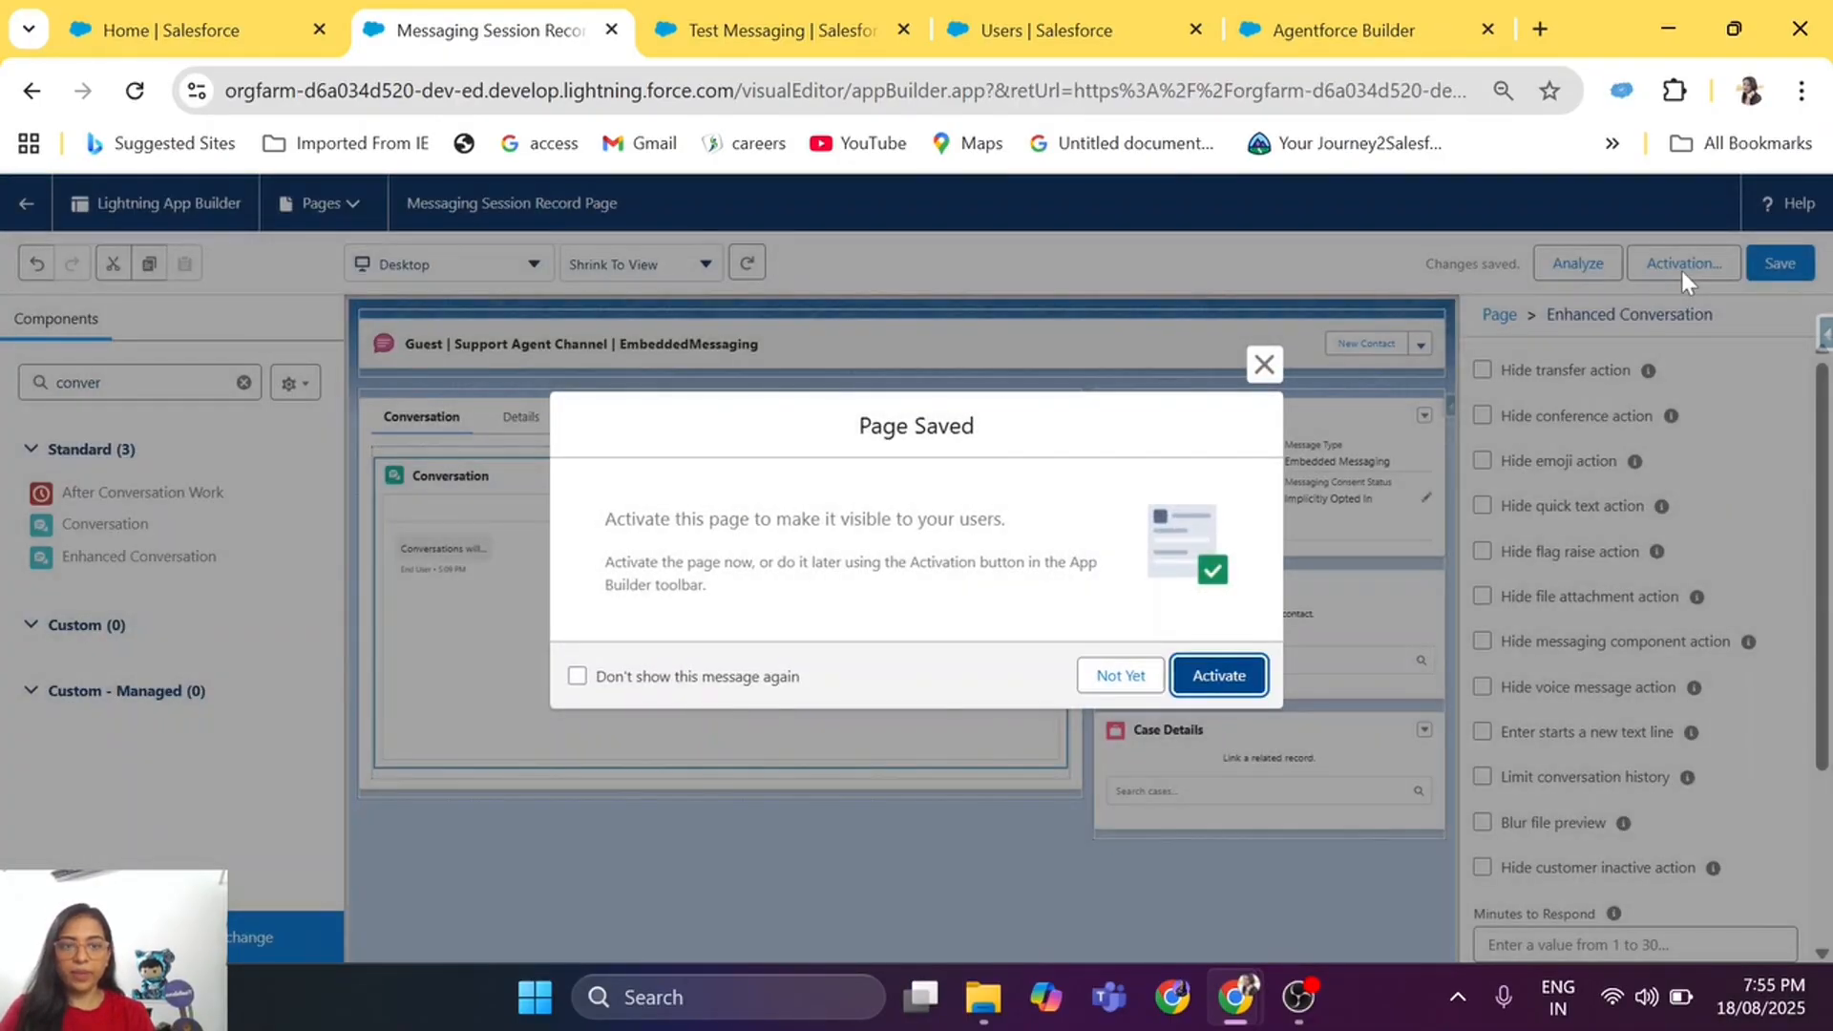
pyautogui.click(1219, 675)
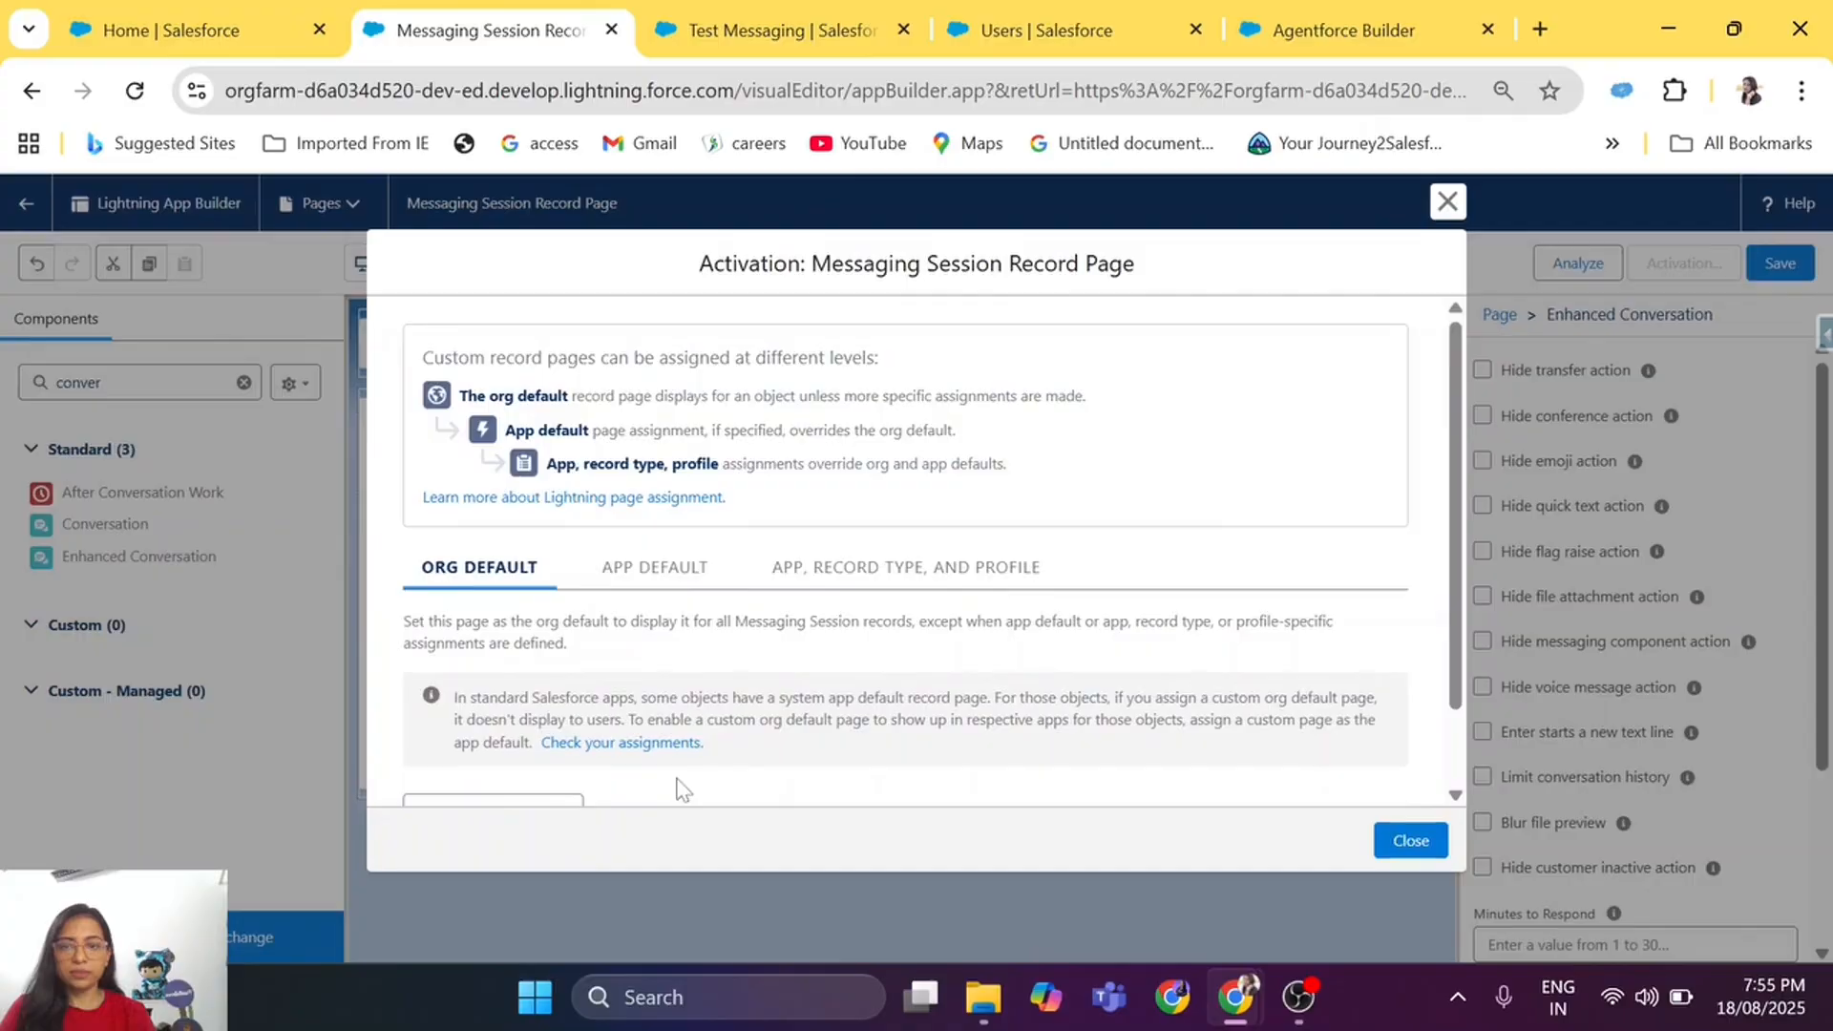
pyautogui.scroll(-1, 679, 786)
pyautogui.click(504, 723)
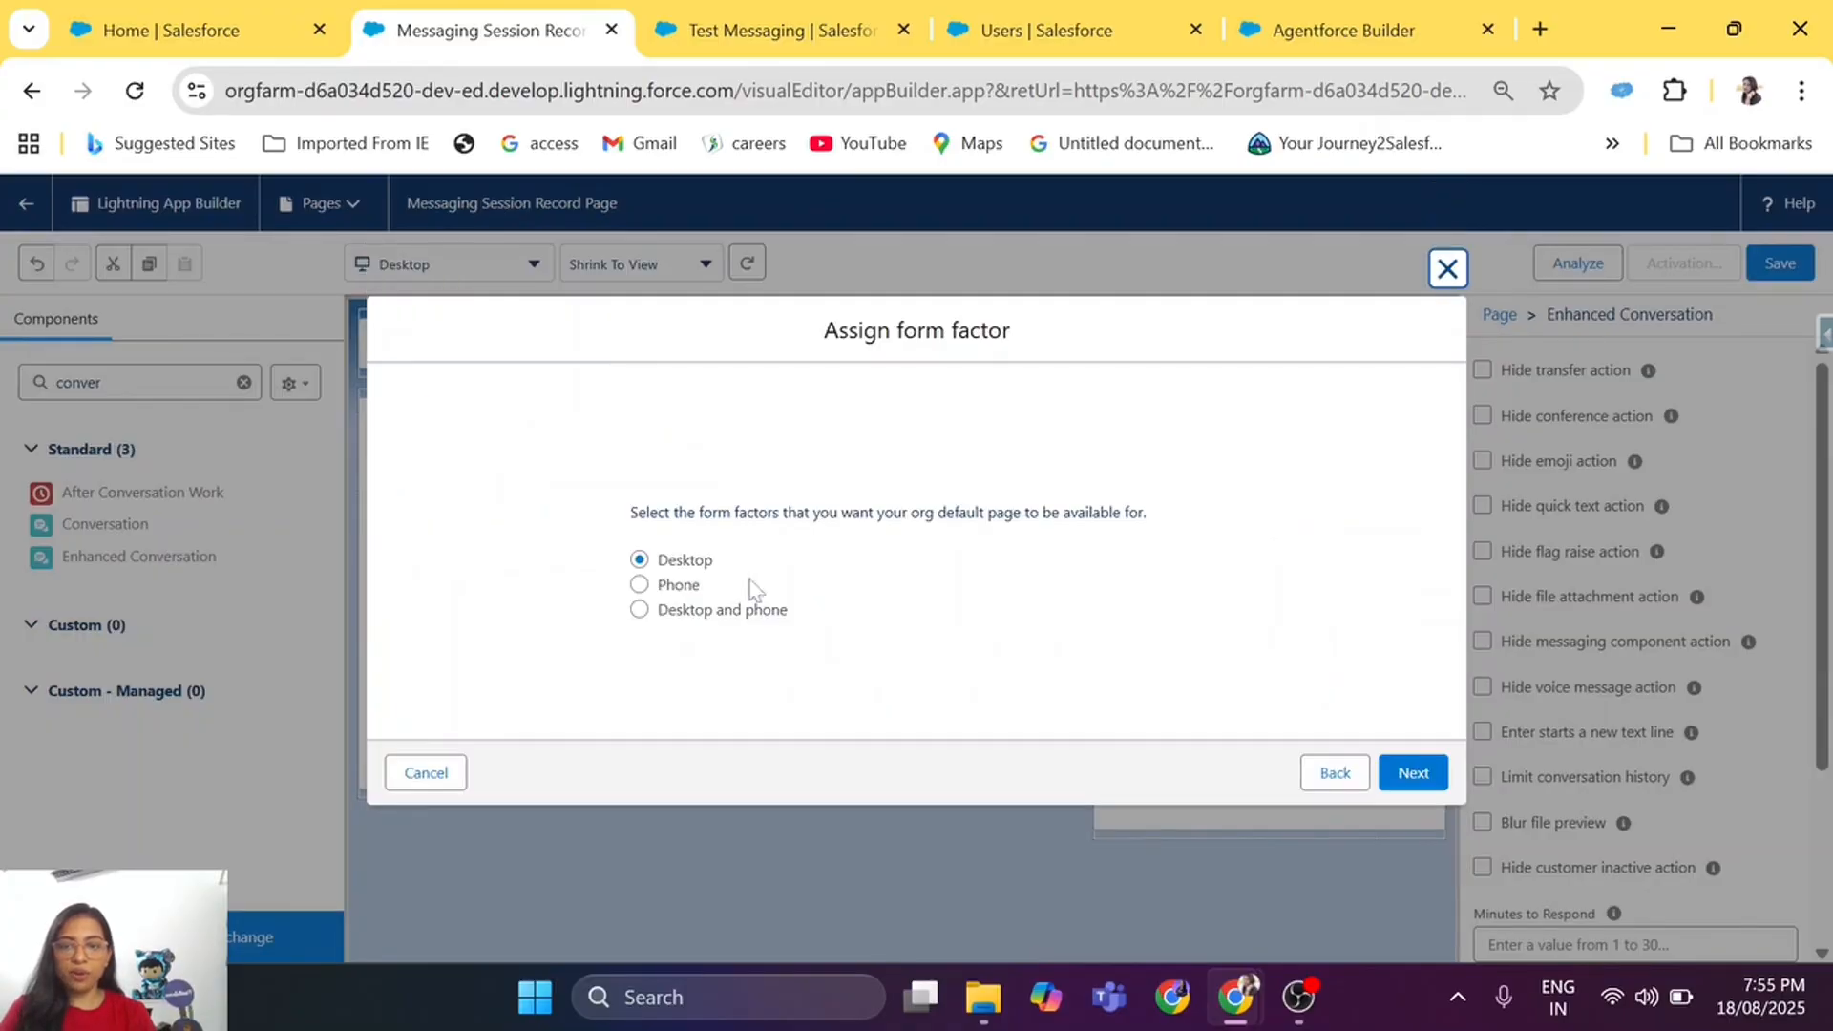
pyautogui.click(1413, 769)
pyautogui.click(1425, 712)
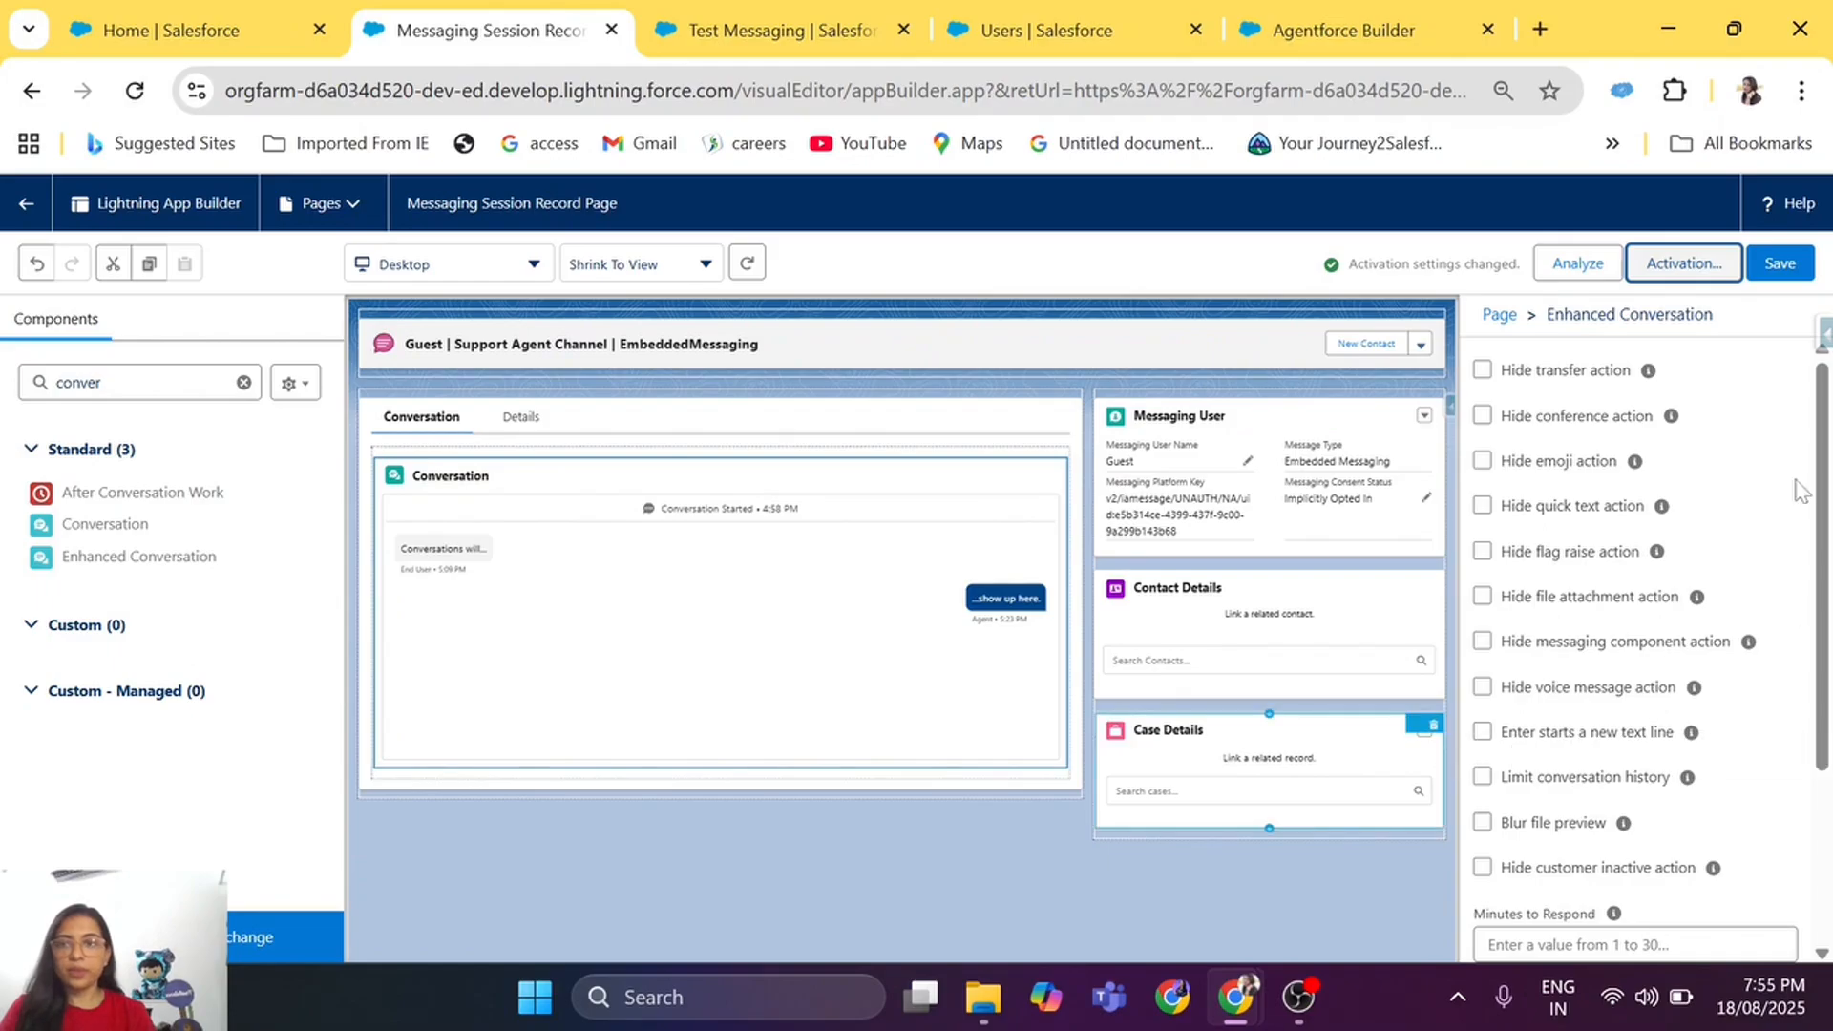
pyautogui.click(25, 202)
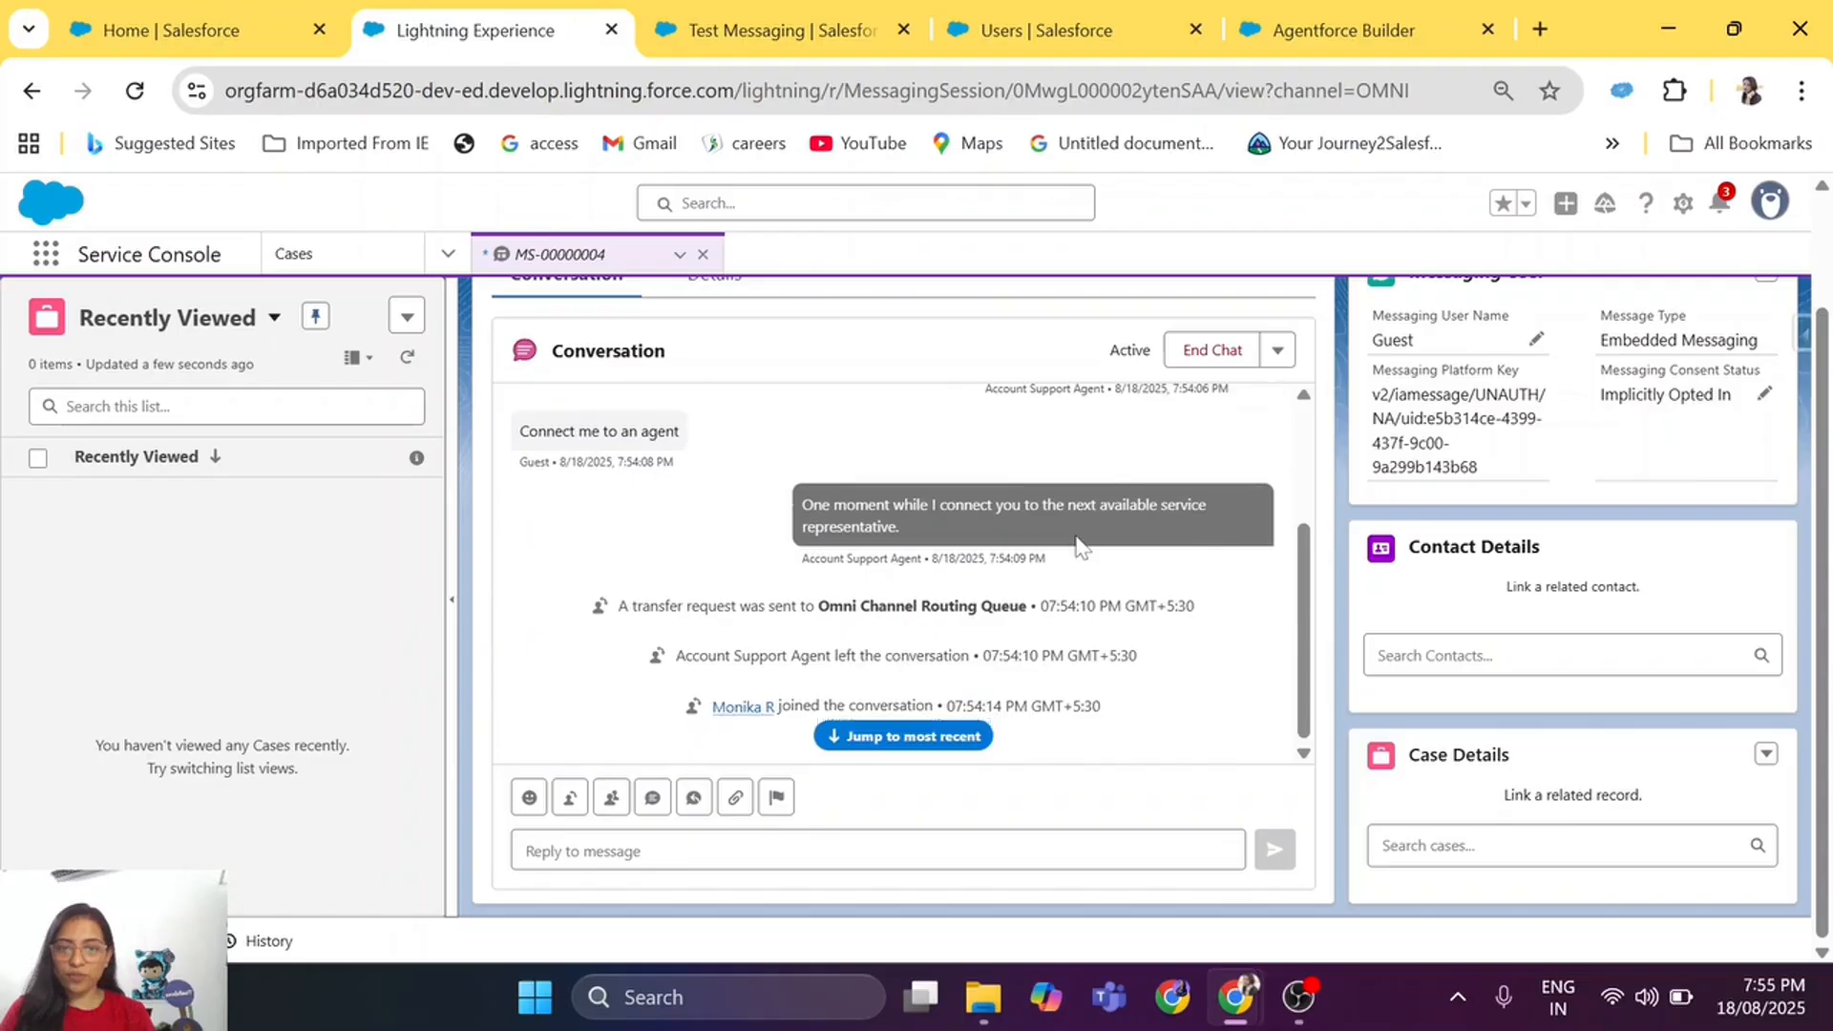
# Step: Compare the transfer conversation in the customer's test chat with the transcript in the Service Console messaging session
pyautogui.click(783, 30)
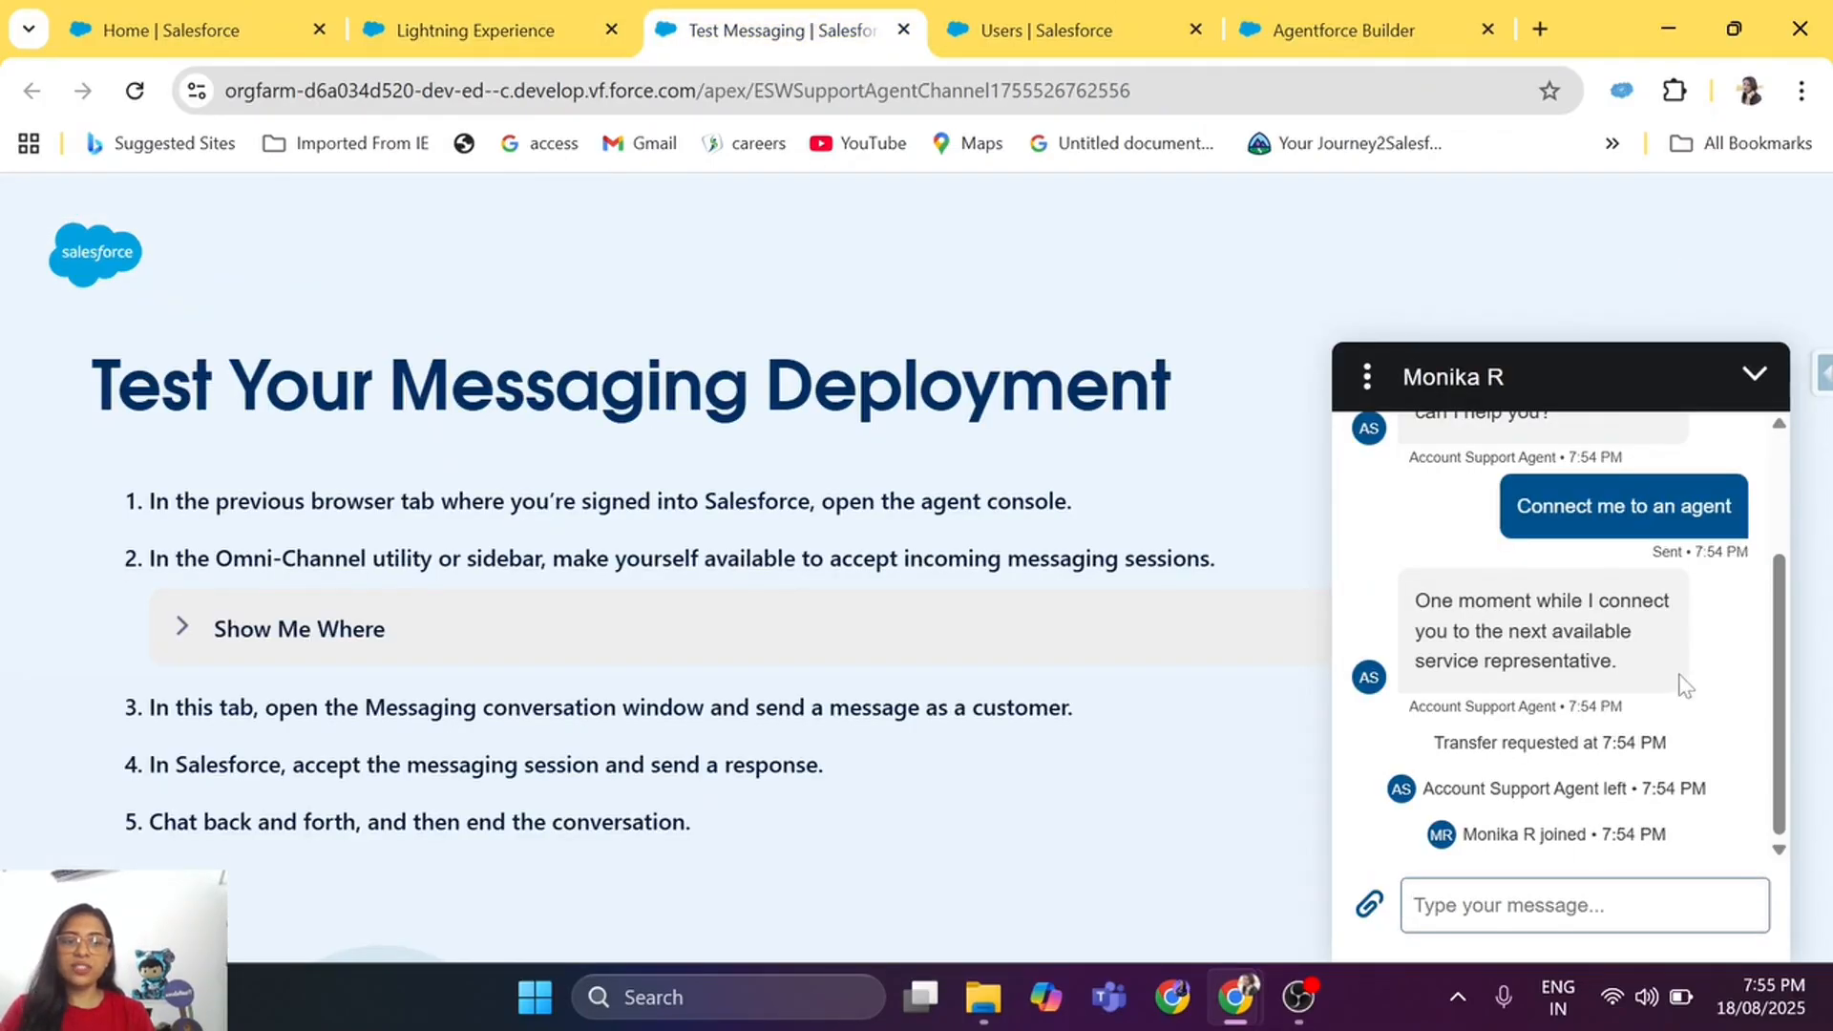
pyautogui.scroll(1, 1697, 609)
pyautogui.scroll(2, 1714, 781)
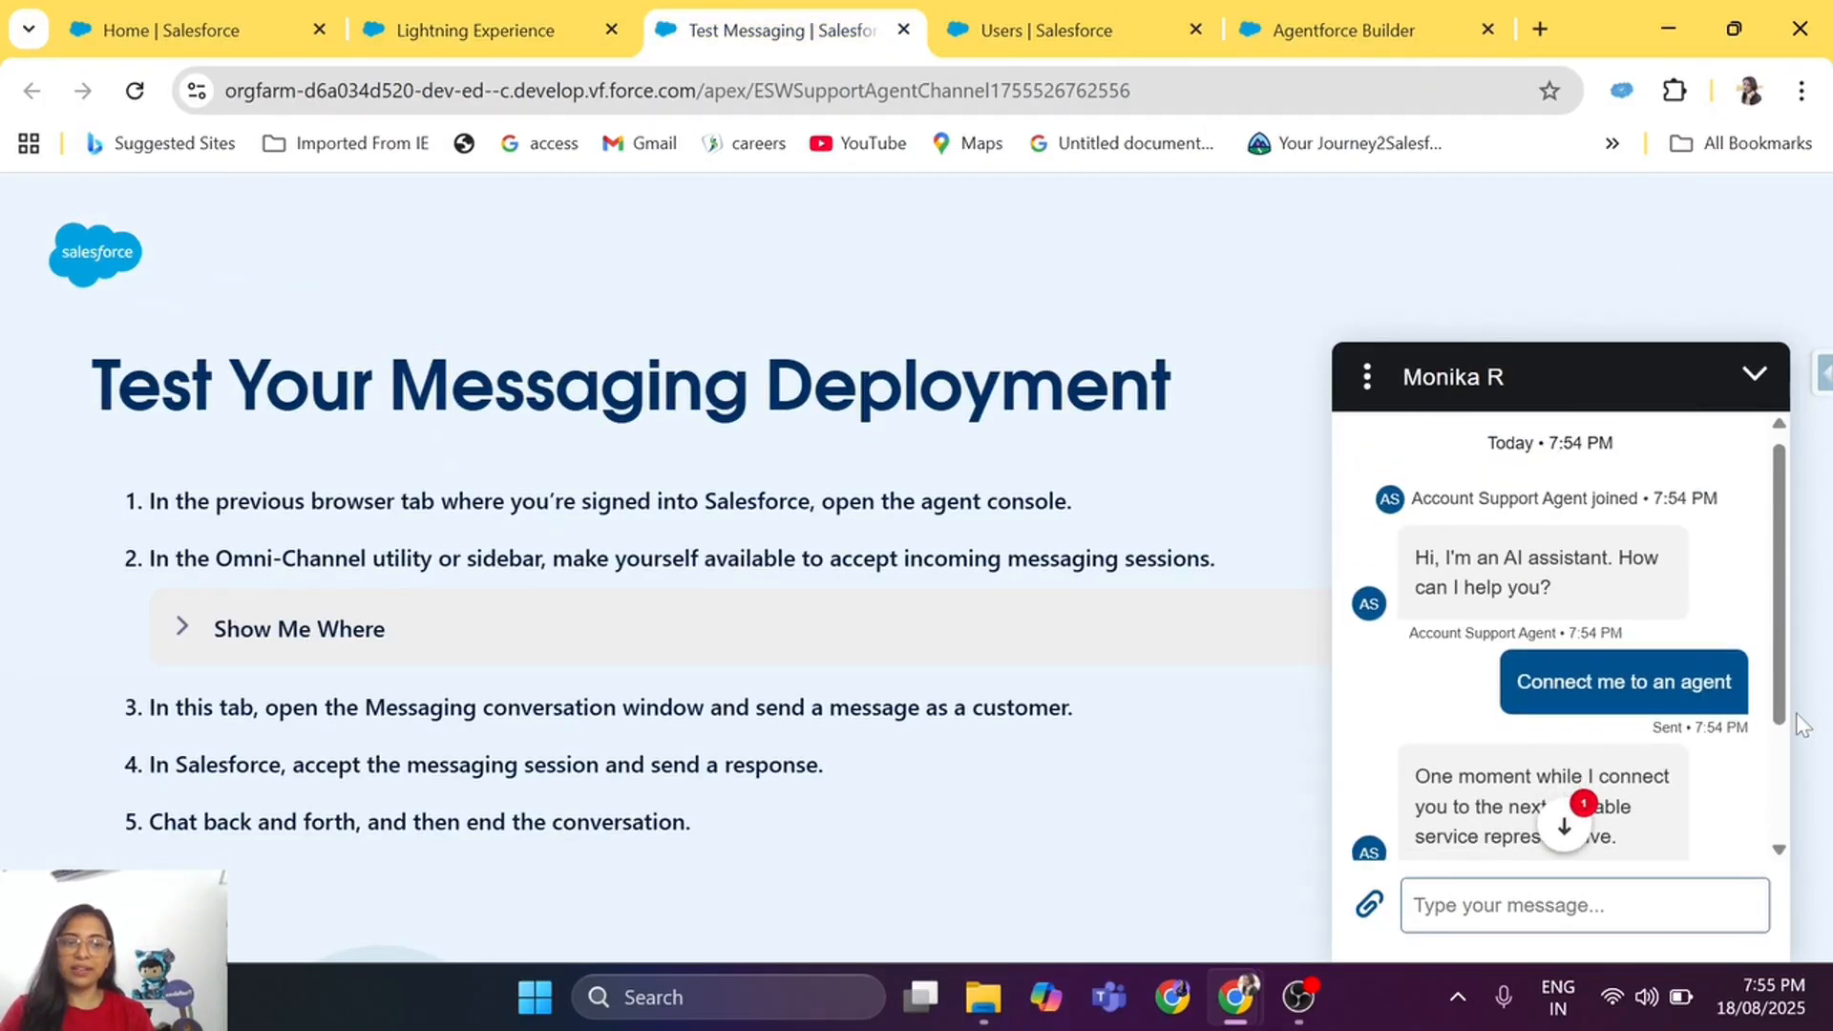
pyautogui.scroll(-3, 1711, 797)
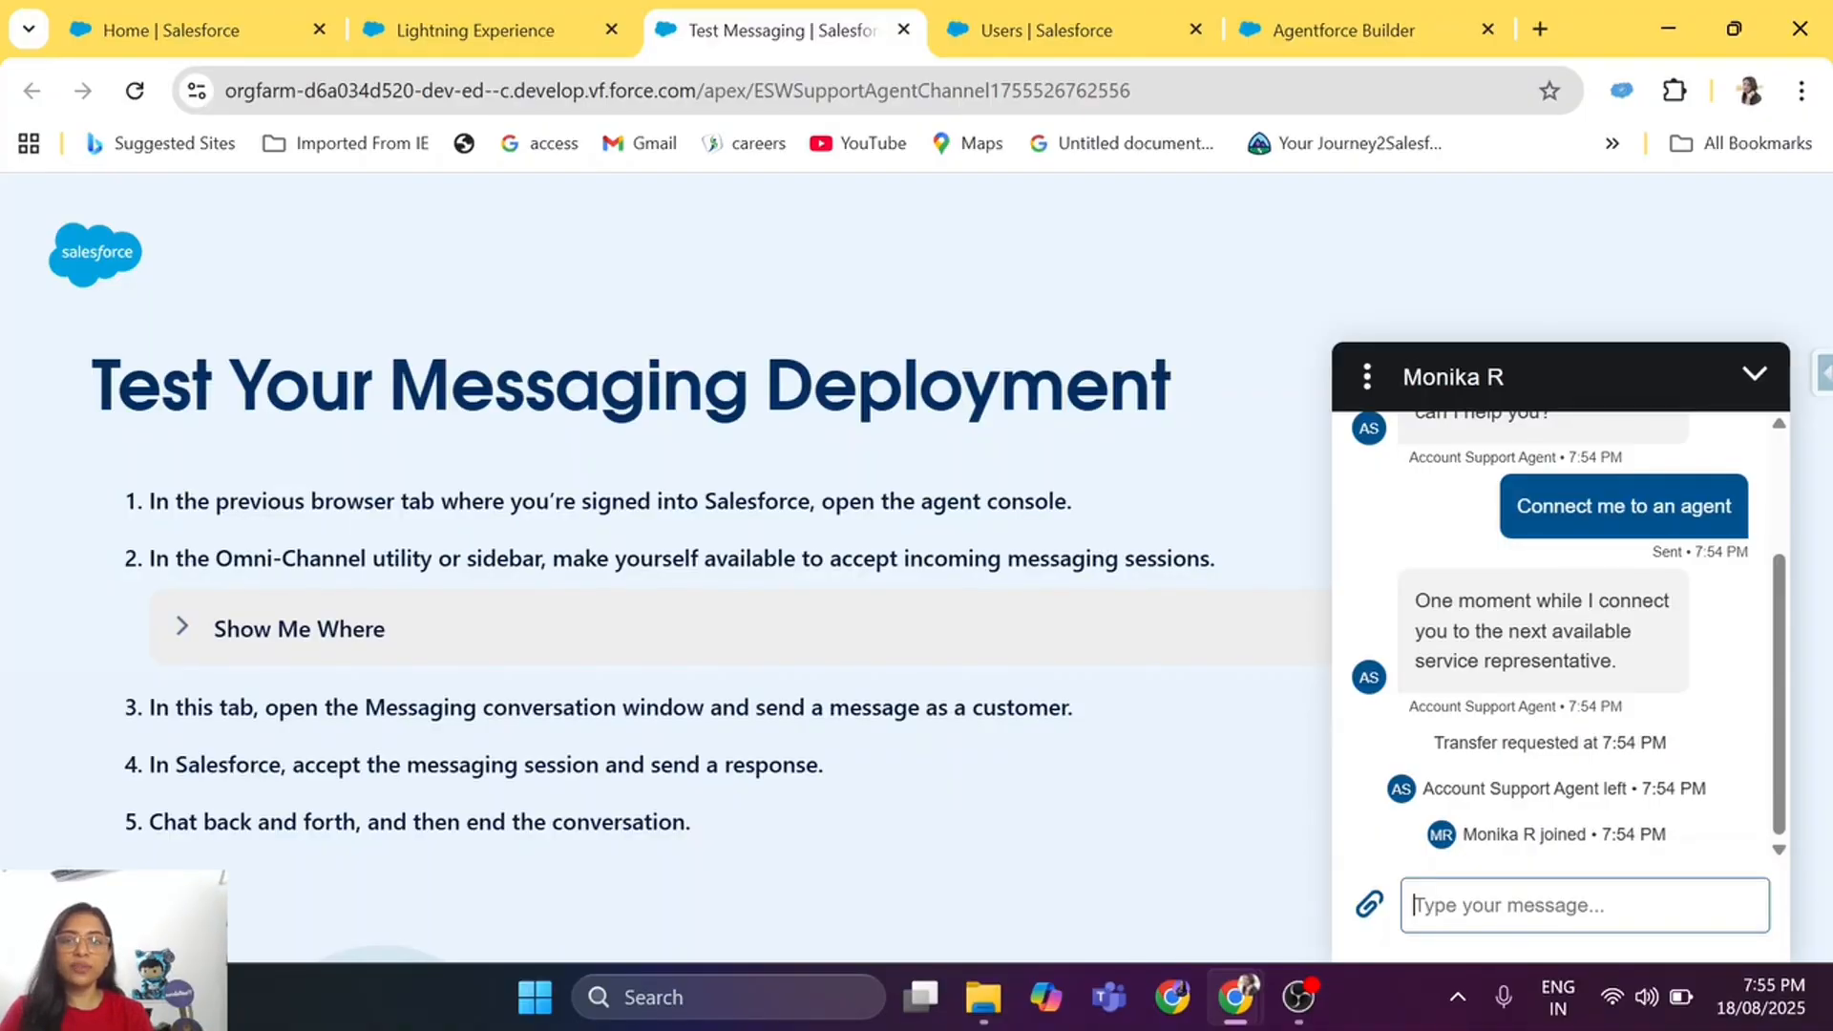
pyautogui.click(499, 41)
pyautogui.scroll(5, 1059, 573)
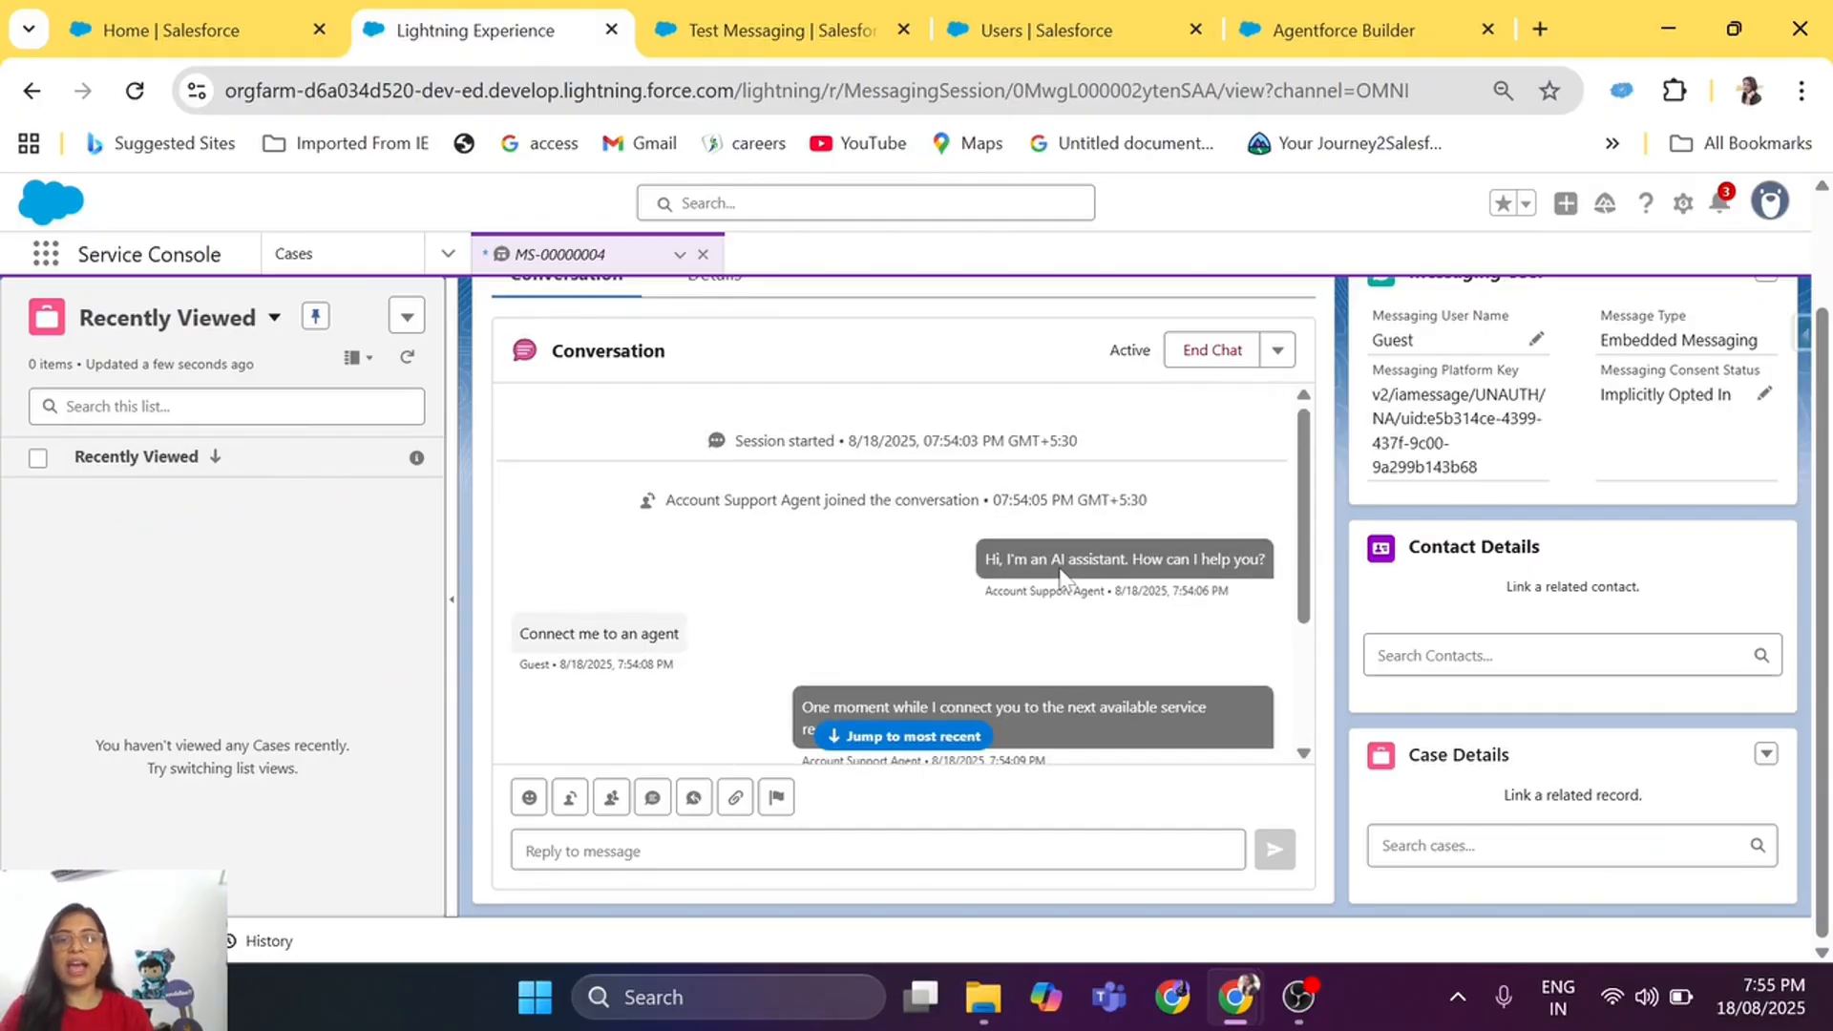
pyautogui.scroll(-3, 1062, 575)
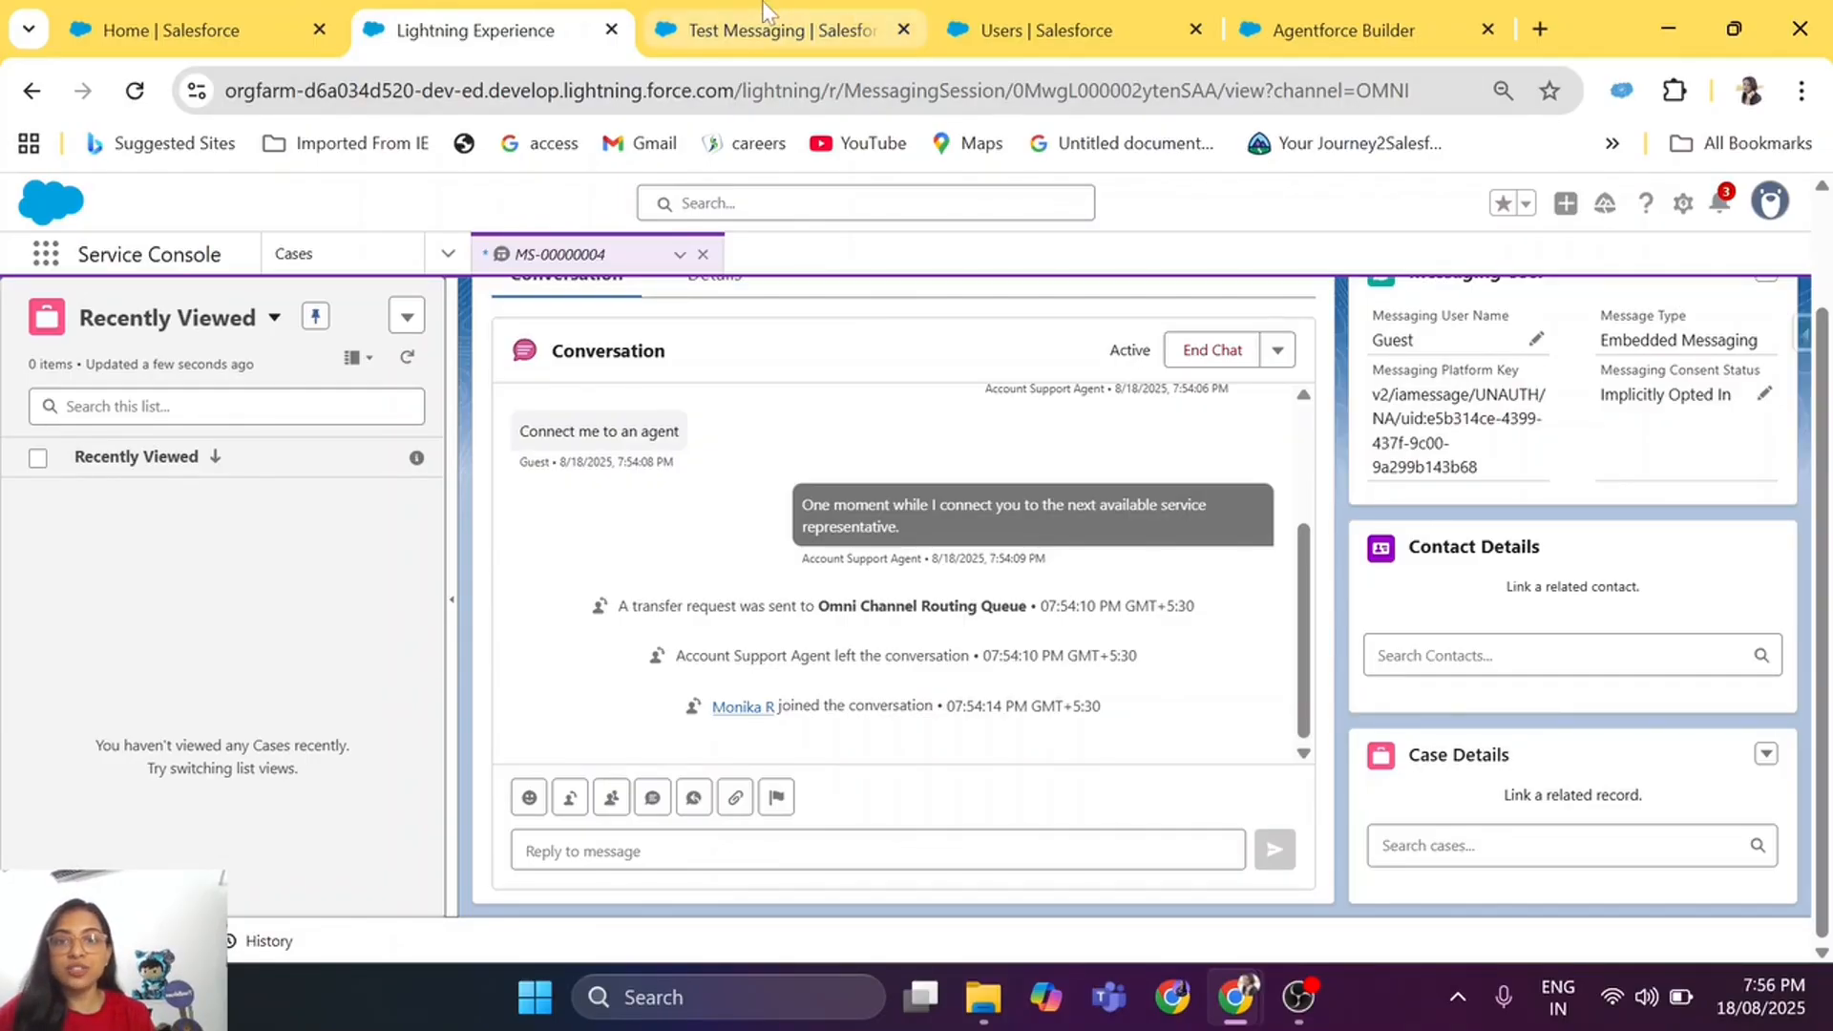
pyautogui.click(775, 21)
pyautogui.click(466, 29)
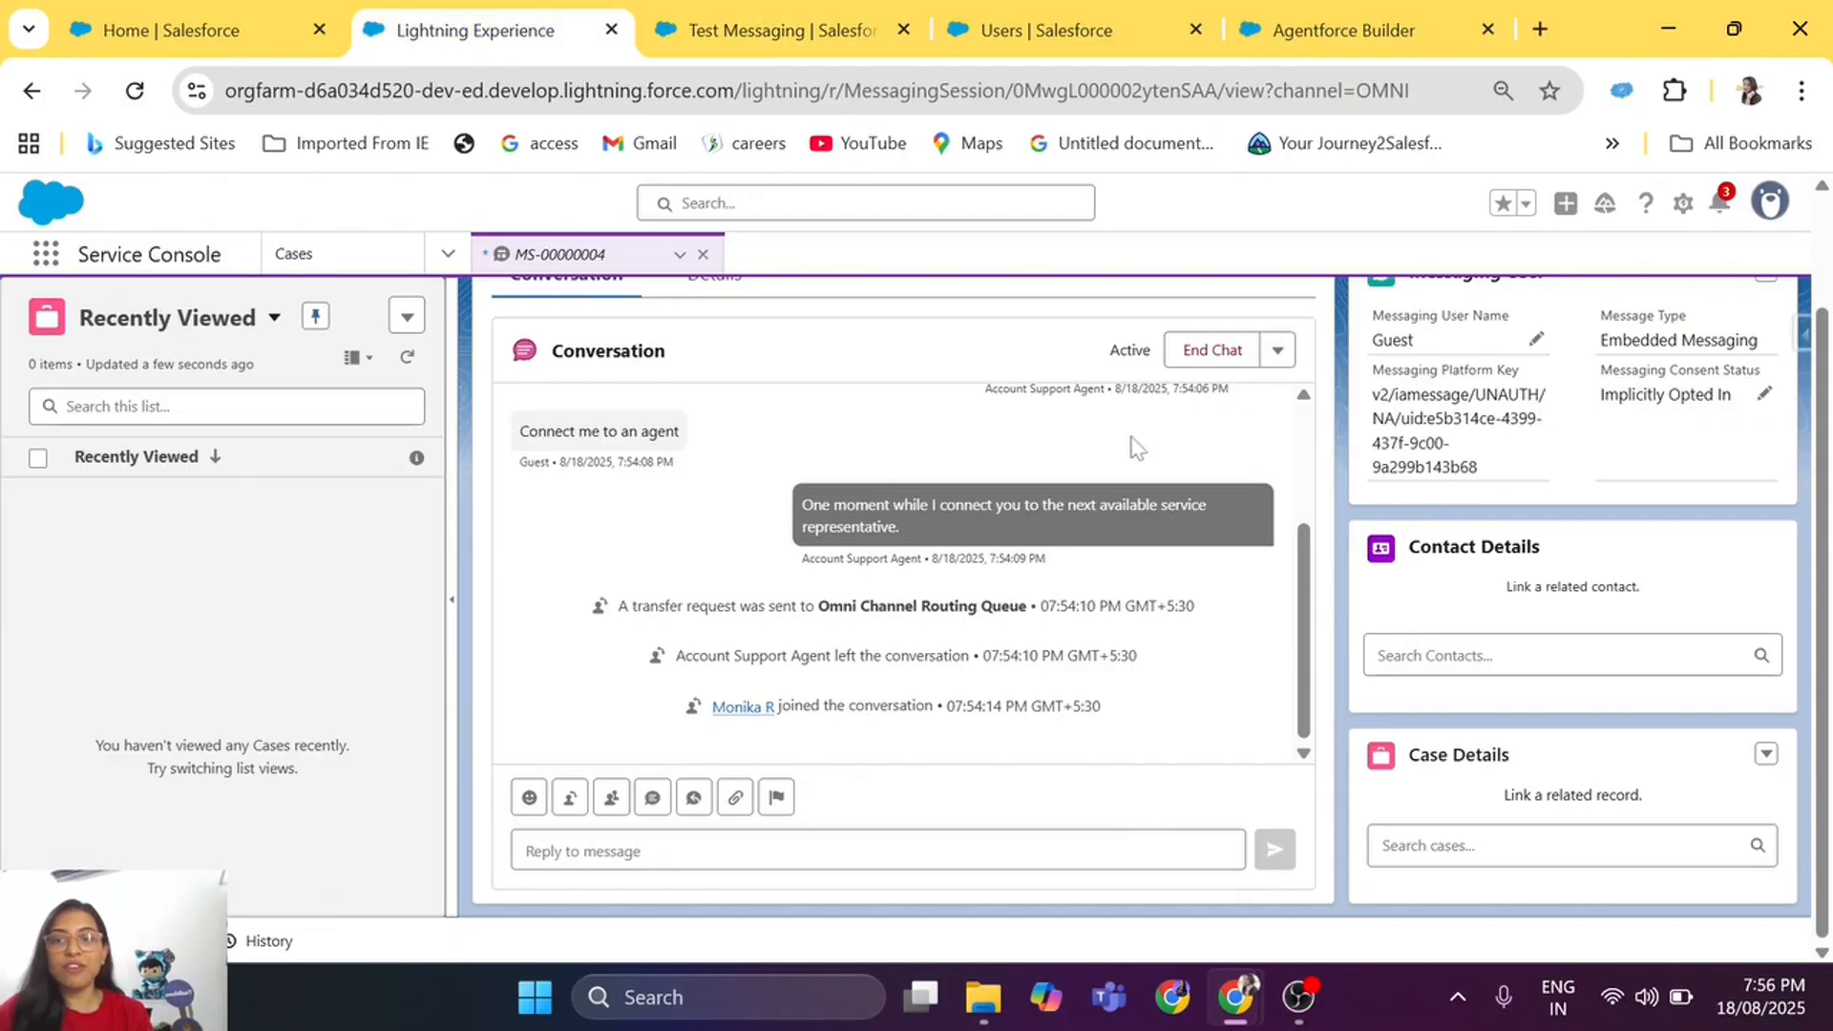